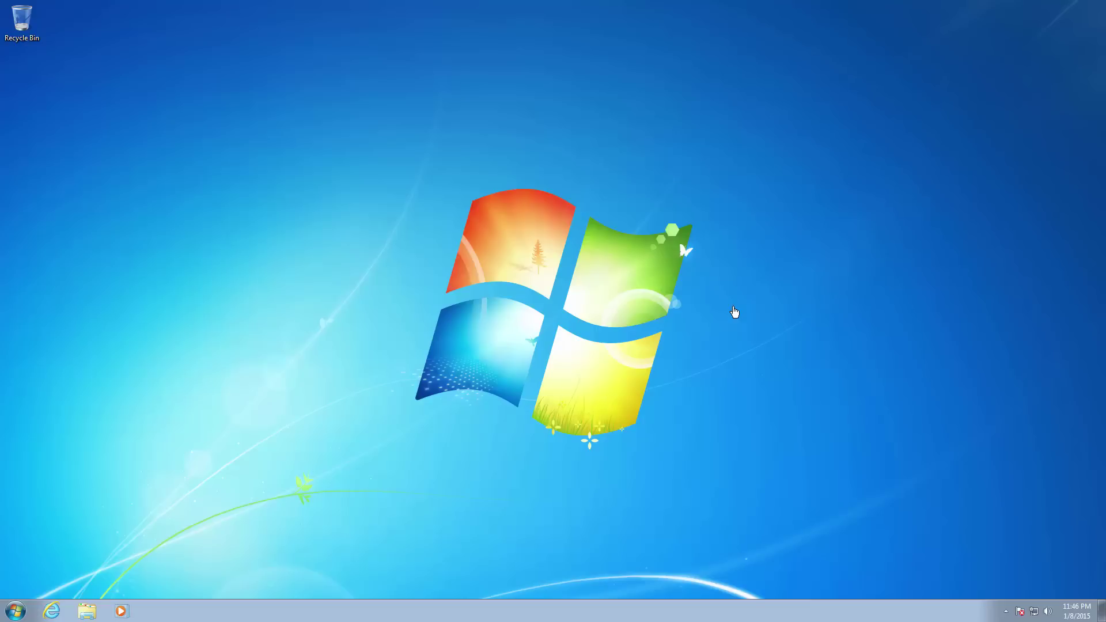
pyautogui.click(53, 611)
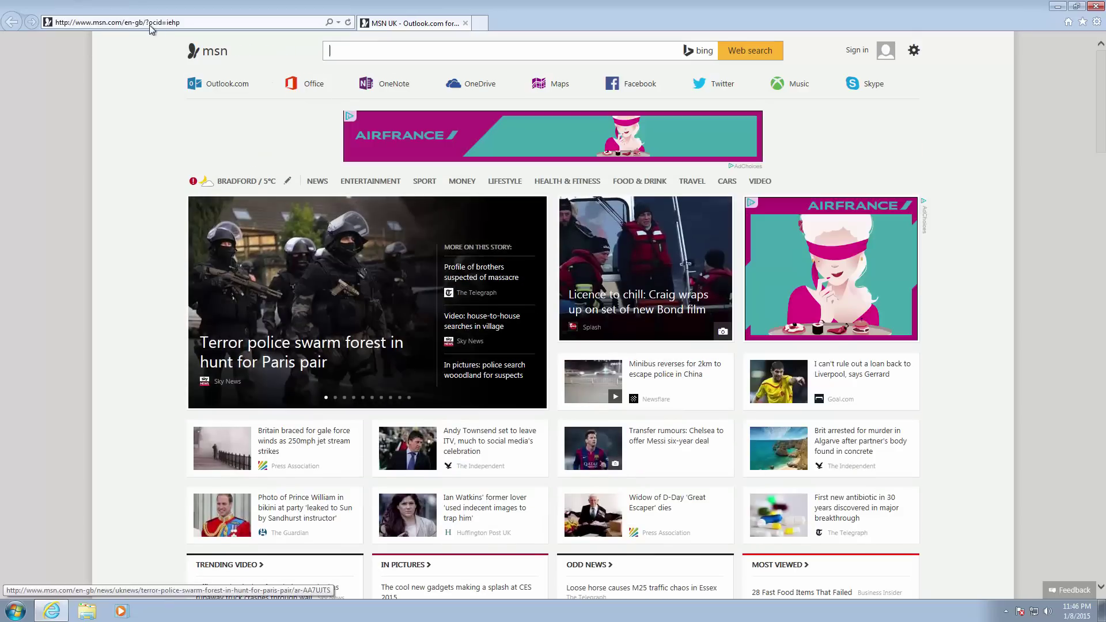
pyautogui.click(150, 26)
pyautogui.write('ww')
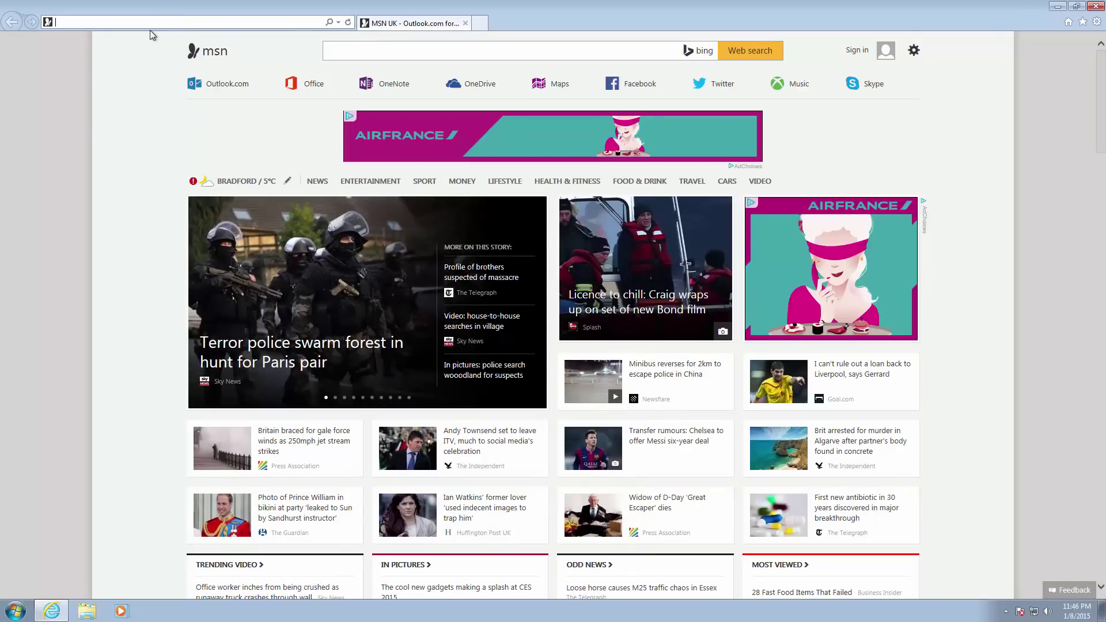
pyautogui.write('w.')
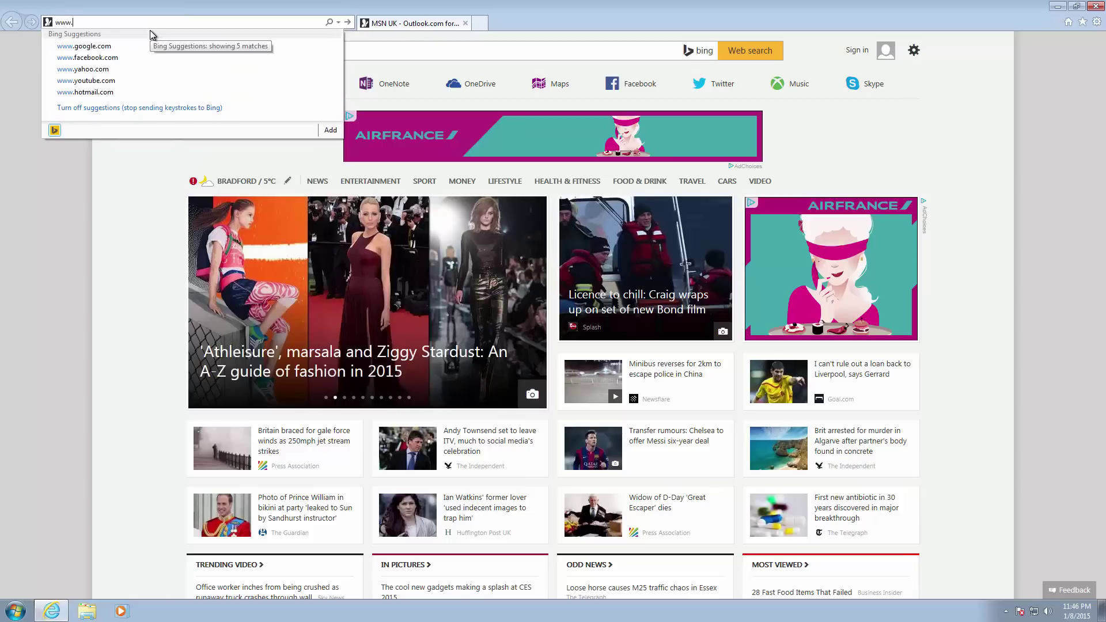
pyautogui.write('google.co.uk/')
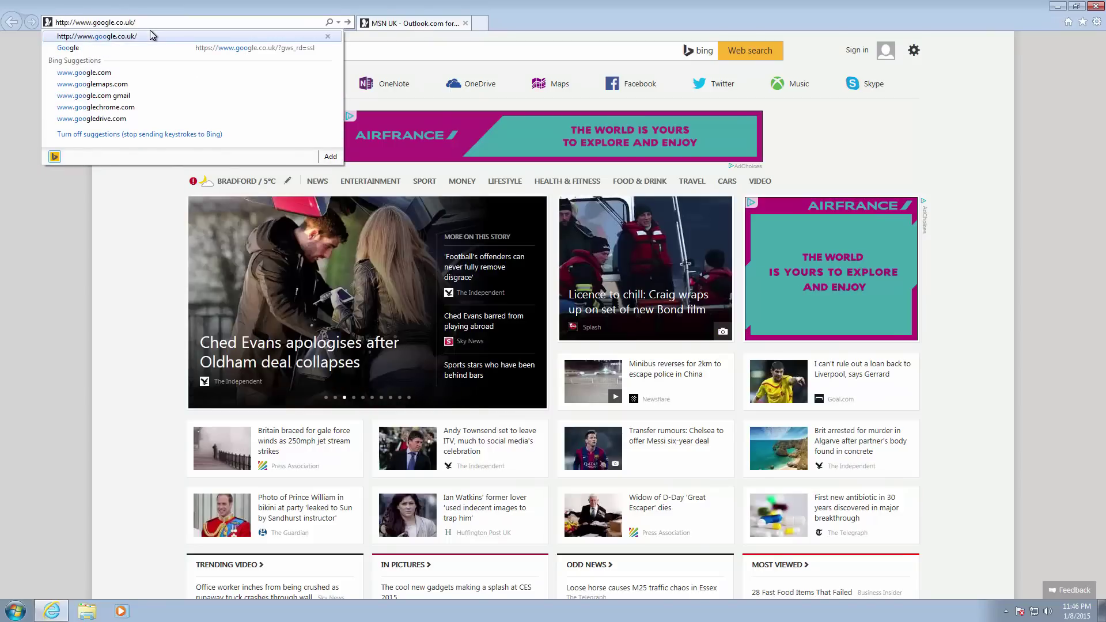
pyautogui.click(150, 33)
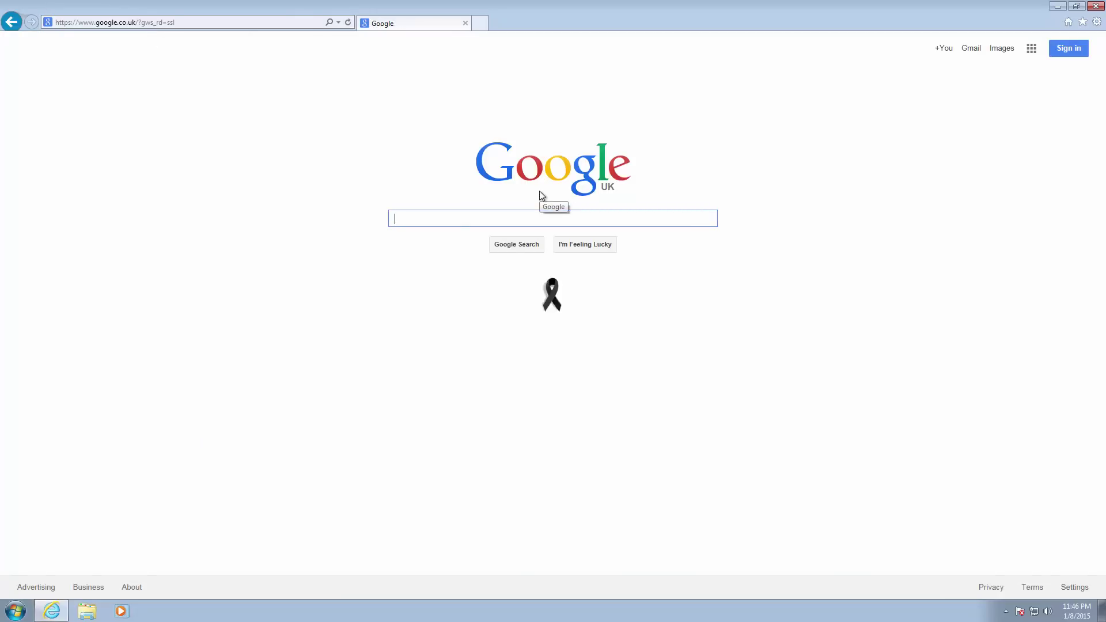
# Step: Search Google for kodi, open the official kodi.tv site and go to its Downloads page
pyautogui.write('kodi')
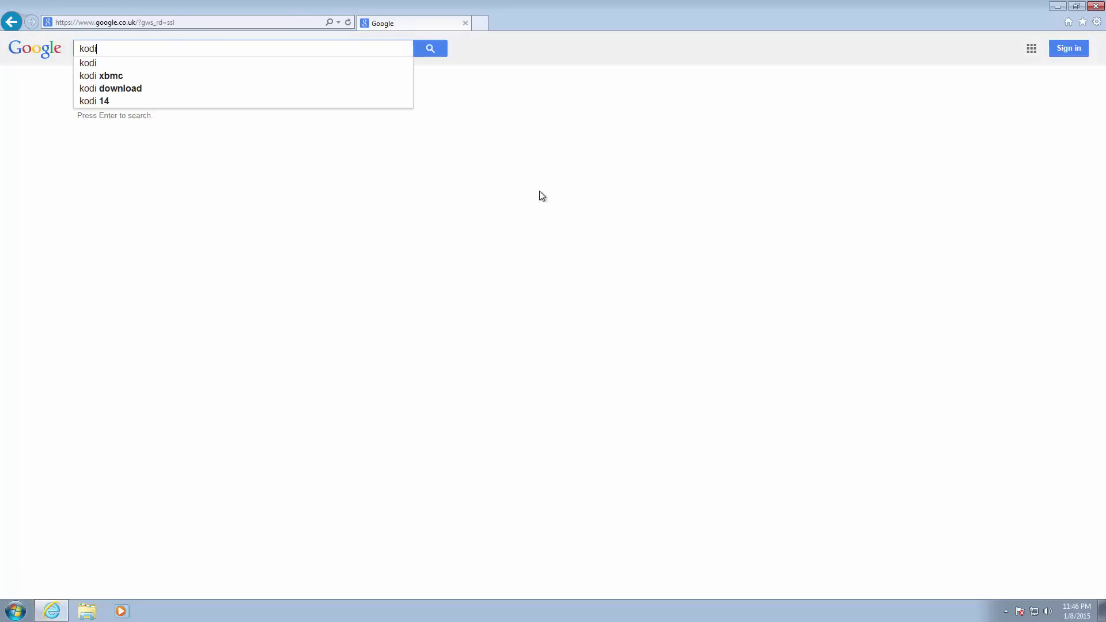
pyautogui.press('Return')
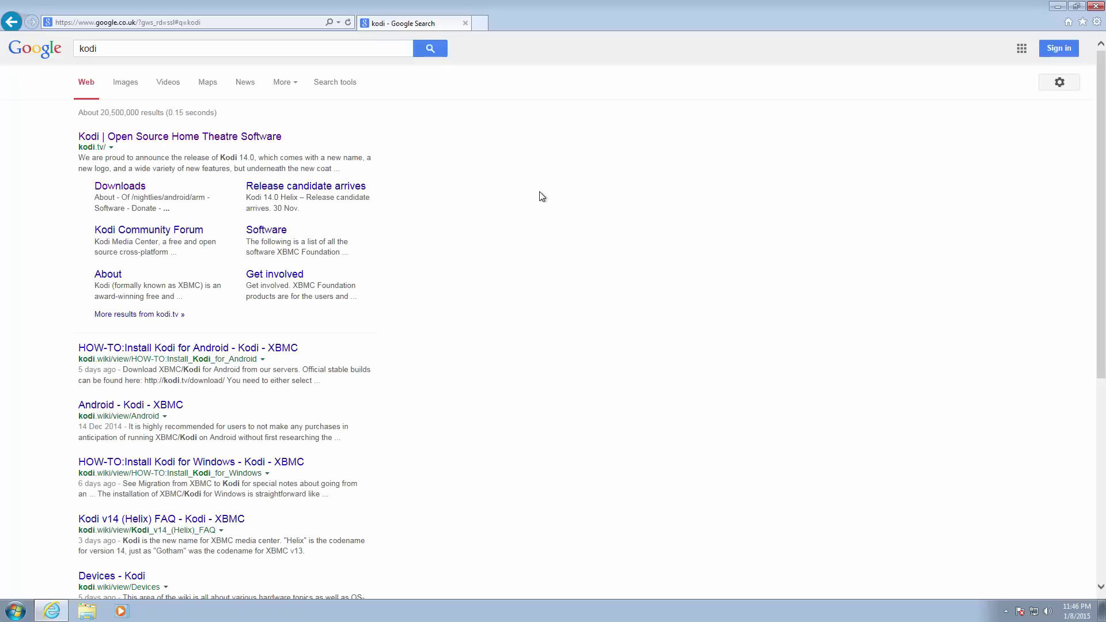
pyautogui.click(215, 140)
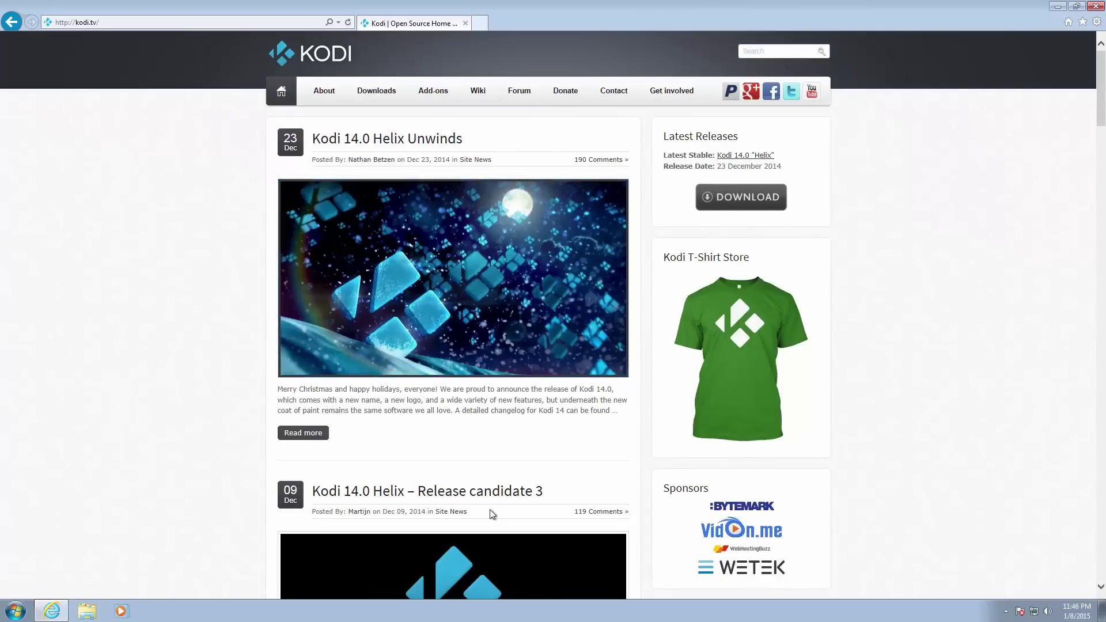
pyautogui.scroll(-5, 486, 380)
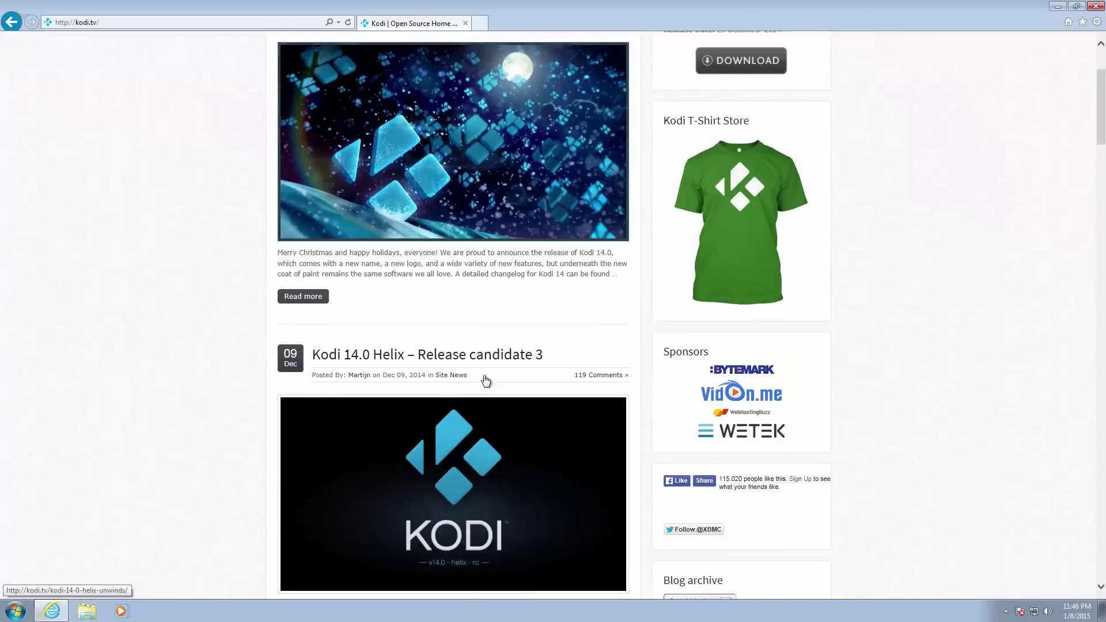
pyautogui.scroll(5, 563, 476)
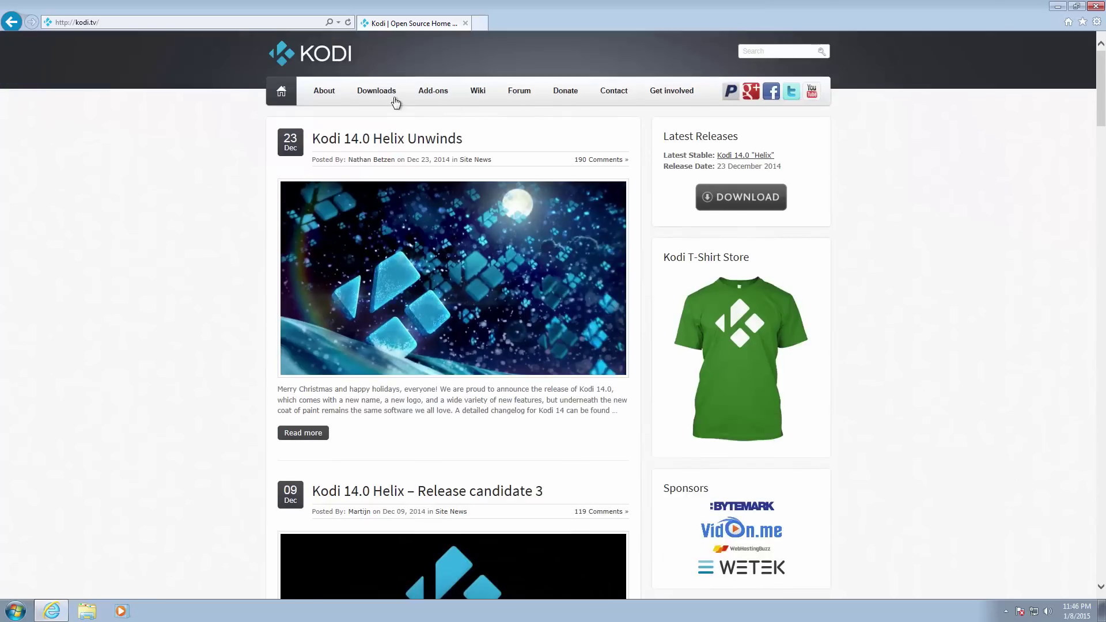
pyautogui.click(390, 96)
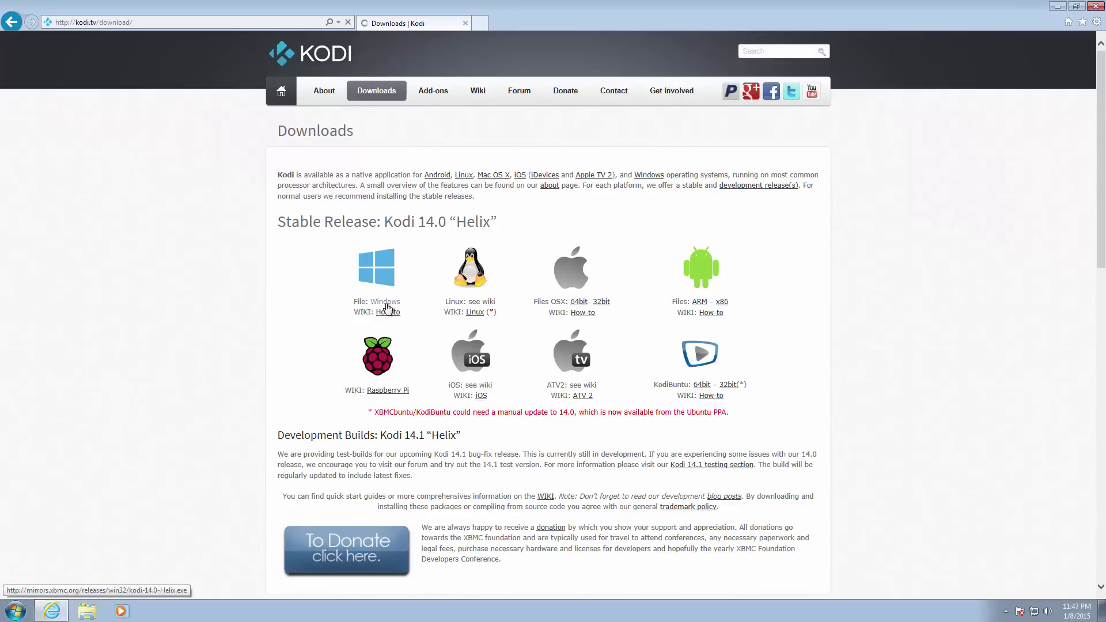
# Step: Download the Windows file of the stable Kodi 14.0 release, saving kodi-14.0-Helix to the Desktop, and close the browser
pyautogui.click(386, 304)
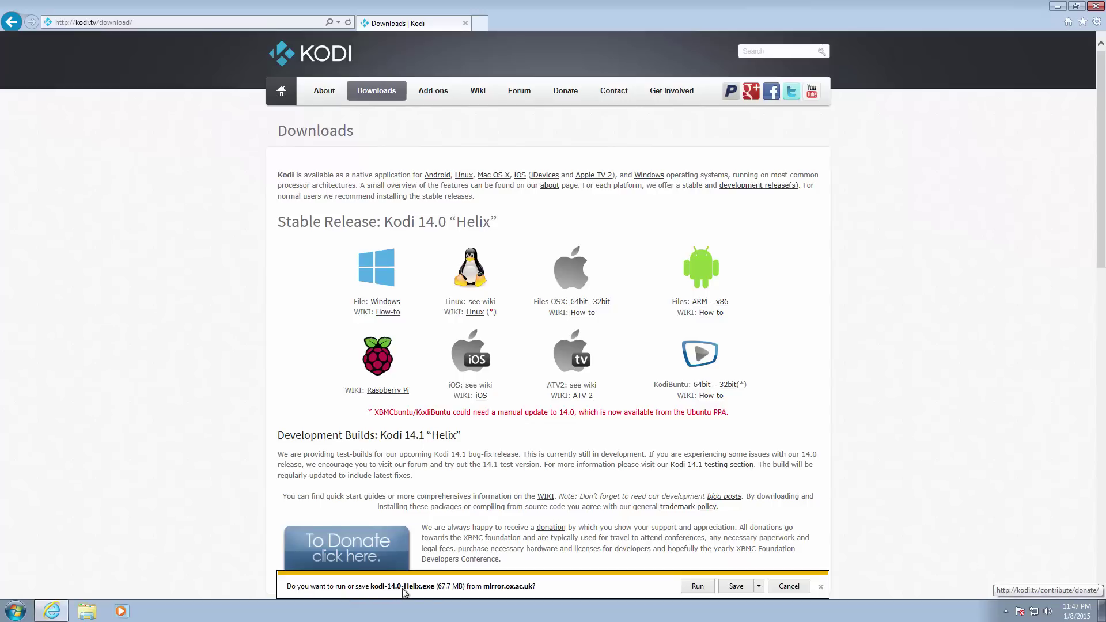
pyautogui.click(759, 588)
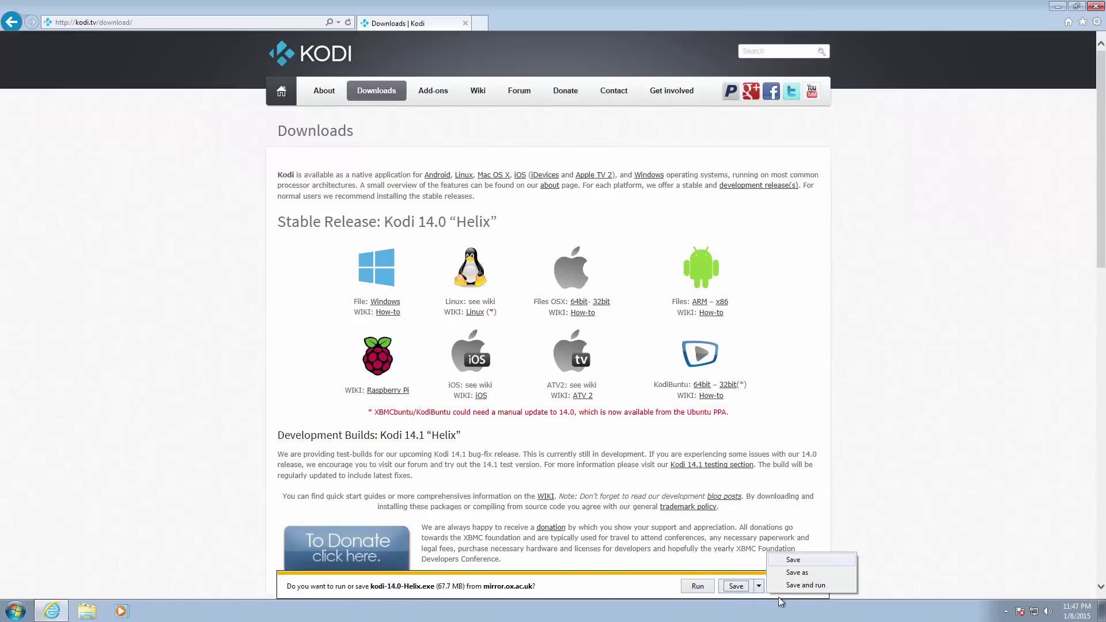
pyautogui.click(808, 578)
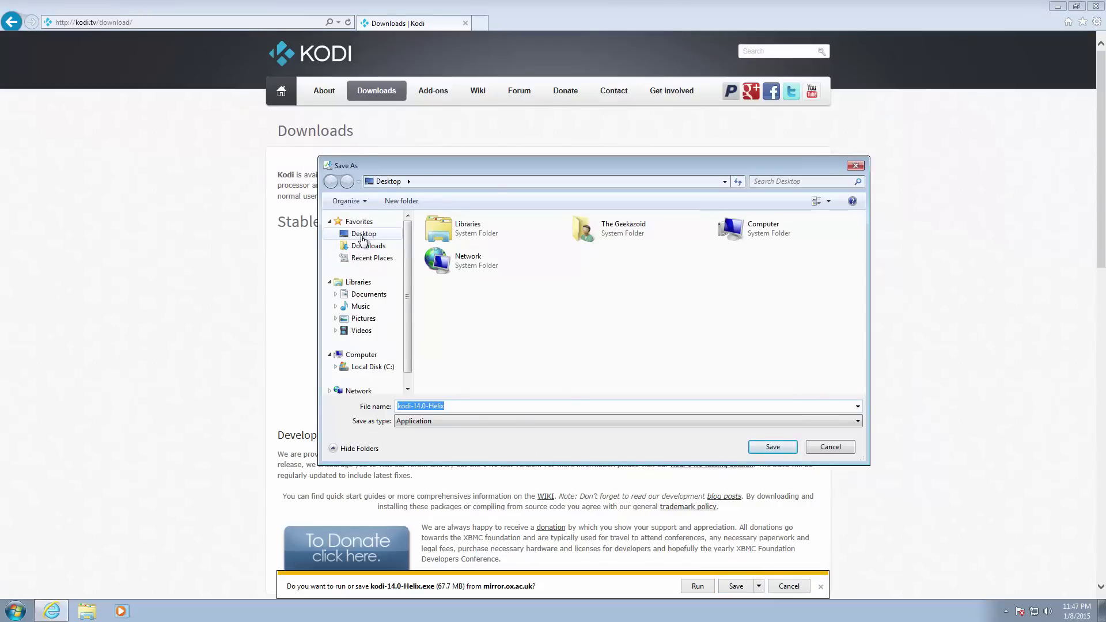
pyautogui.click(362, 236)
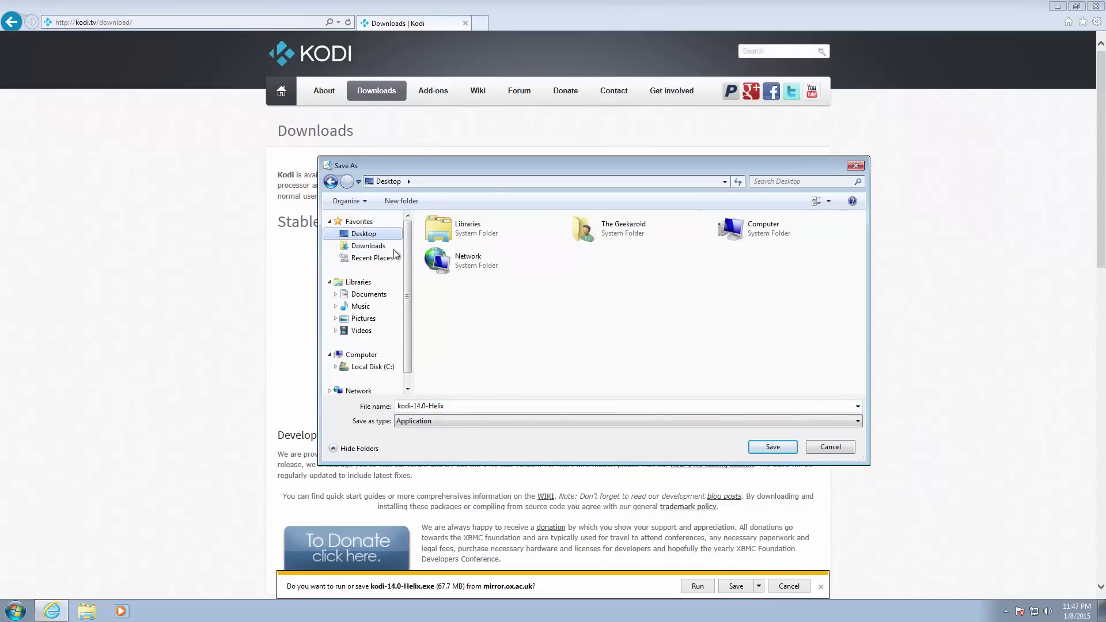
pyautogui.click(766, 448)
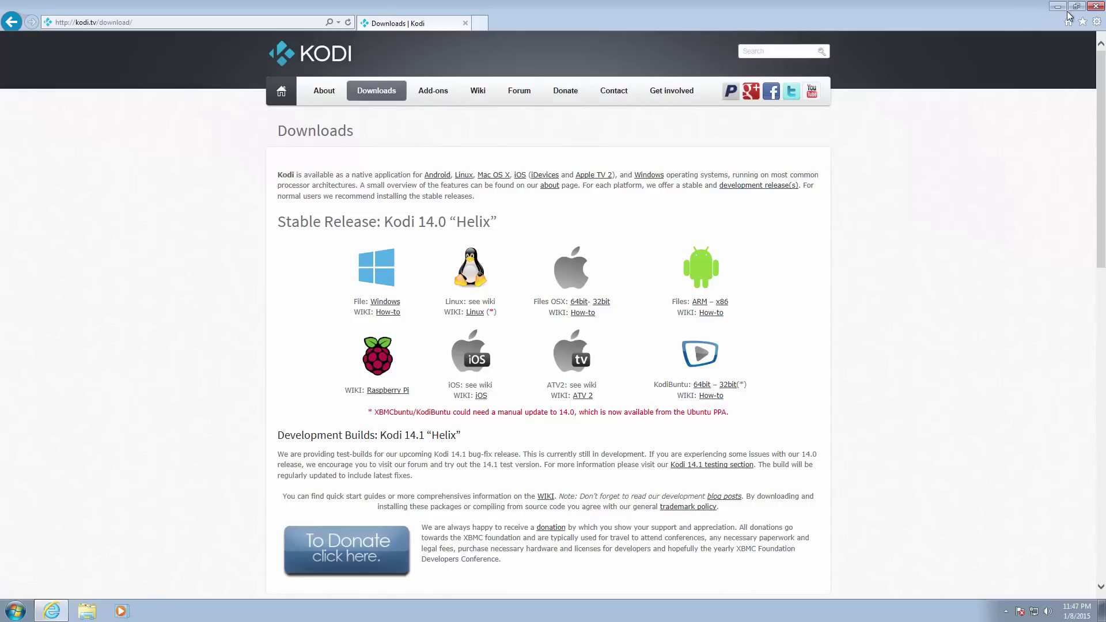
pyautogui.click(1096, 7)
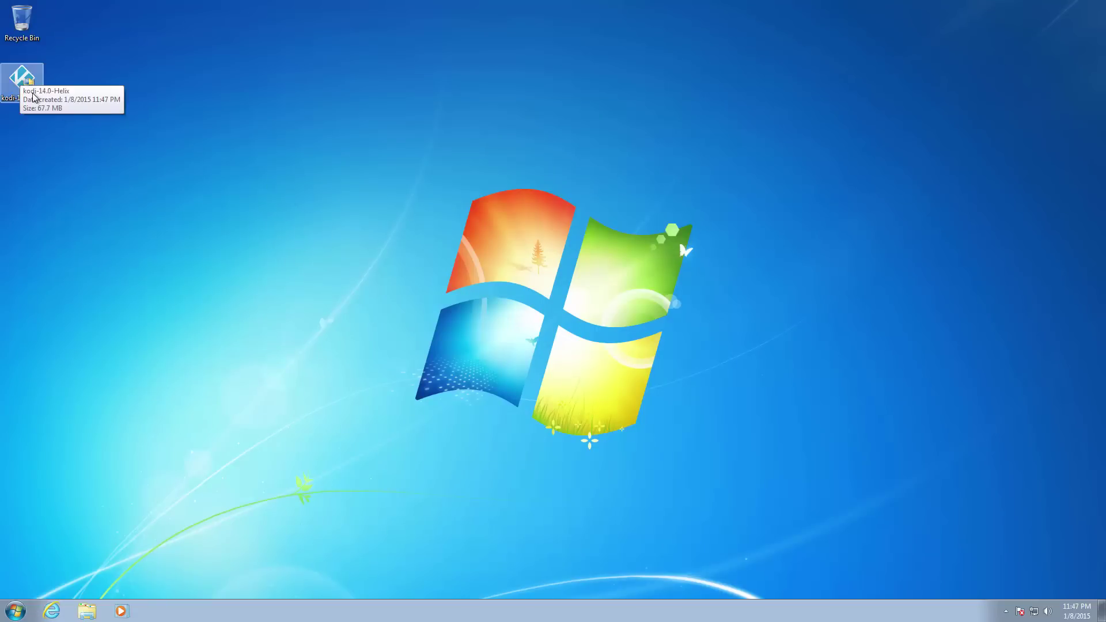
# Step: Run the kodi-14.0-Helix installer from the desktop as administrator and allow it to make changes
pyautogui.rightClick(15, 81)
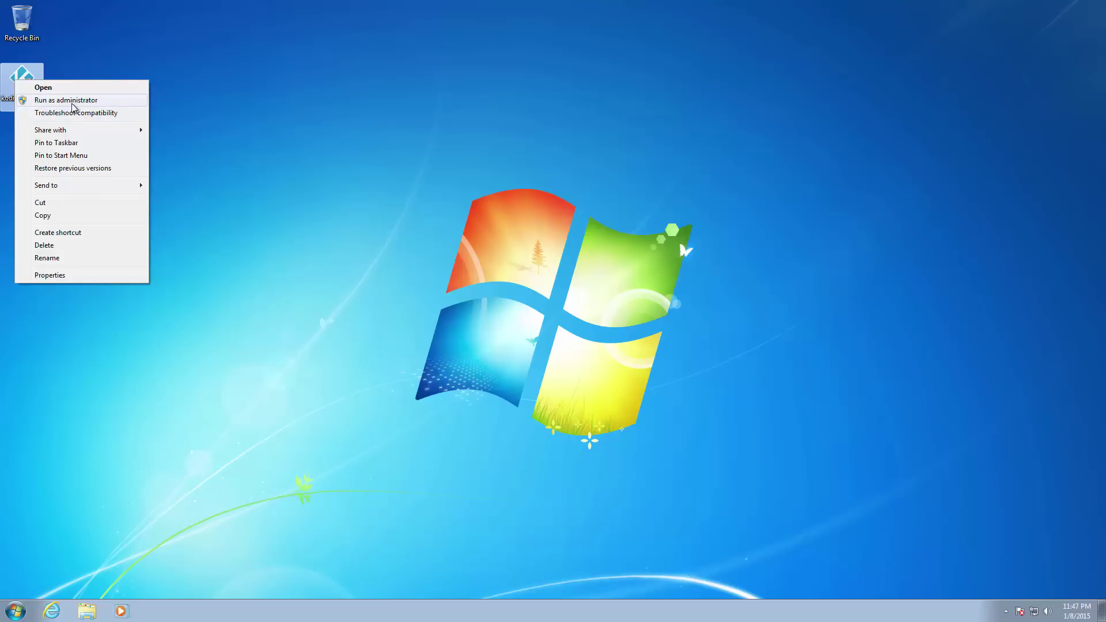
pyautogui.click(72, 102)
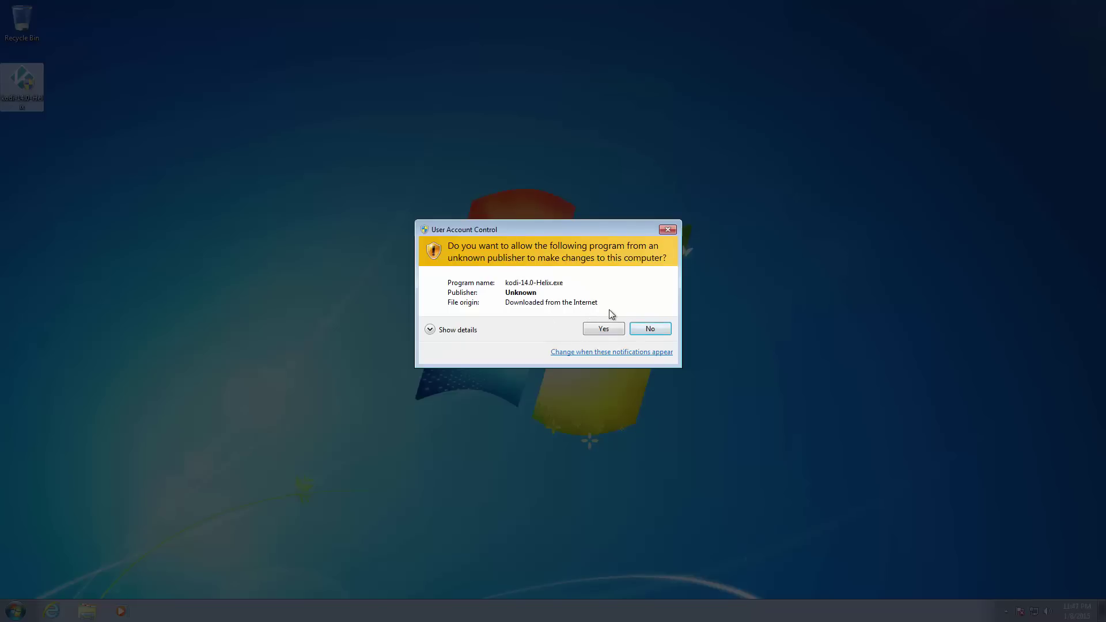
pyautogui.click(604, 329)
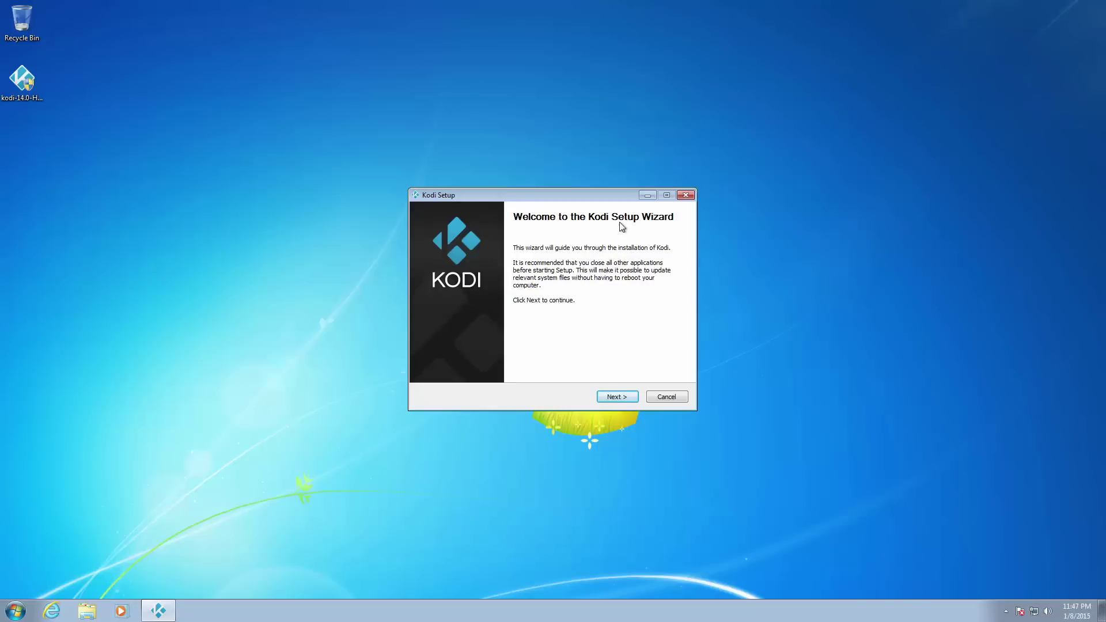
# Step: Accept the license, install Kodi as Full with the default destination and Start Menu folders, and finish setup without running it
pyautogui.click(636, 401)
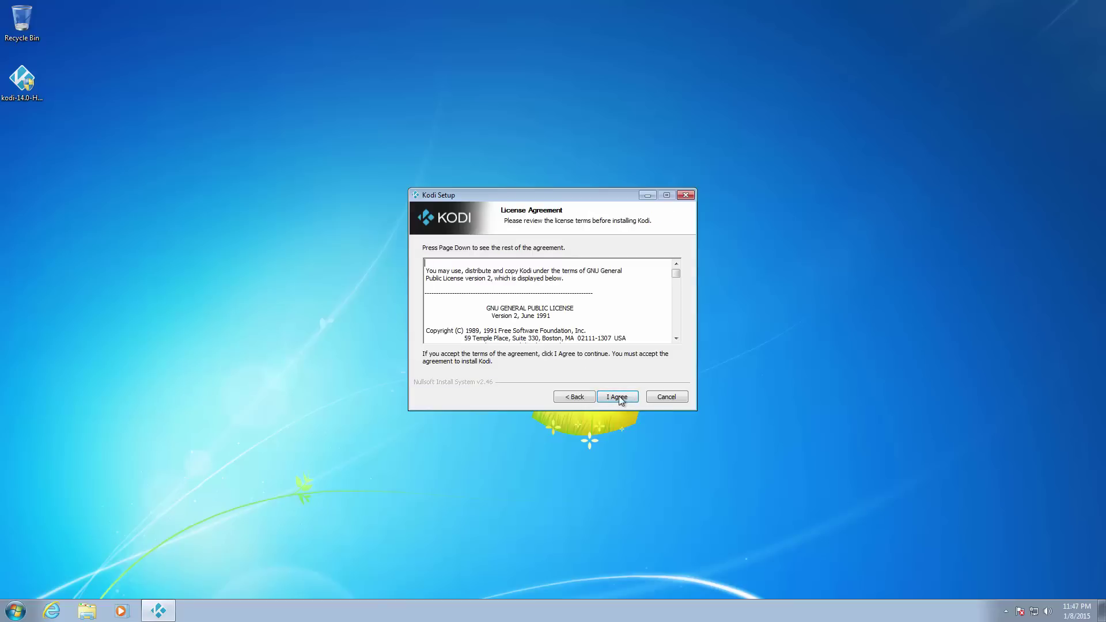
pyautogui.click(620, 400)
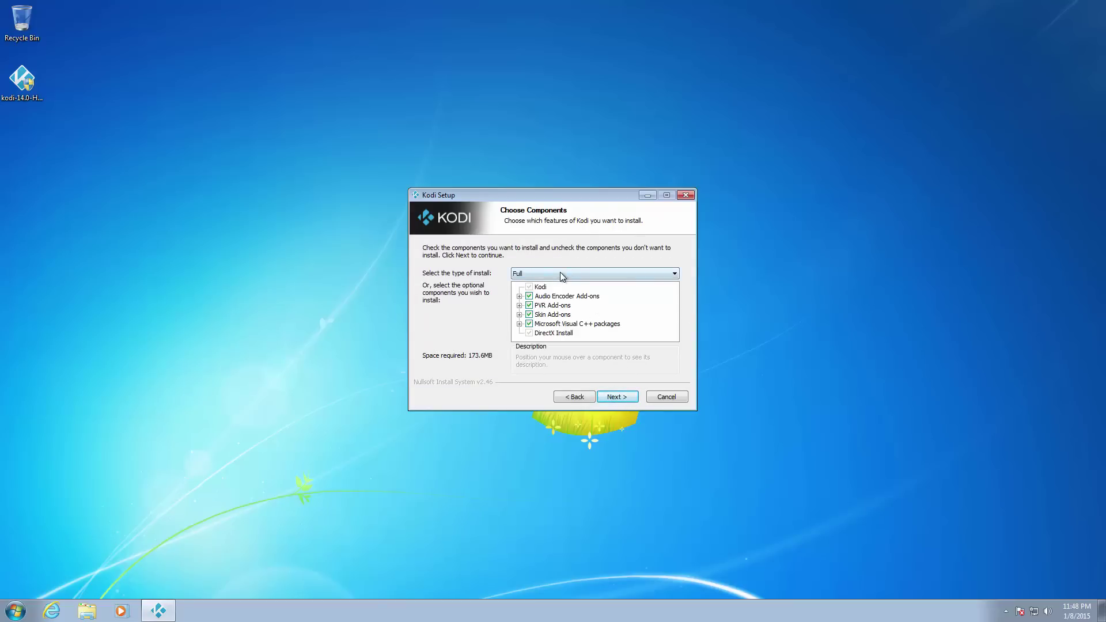
pyautogui.click(625, 400)
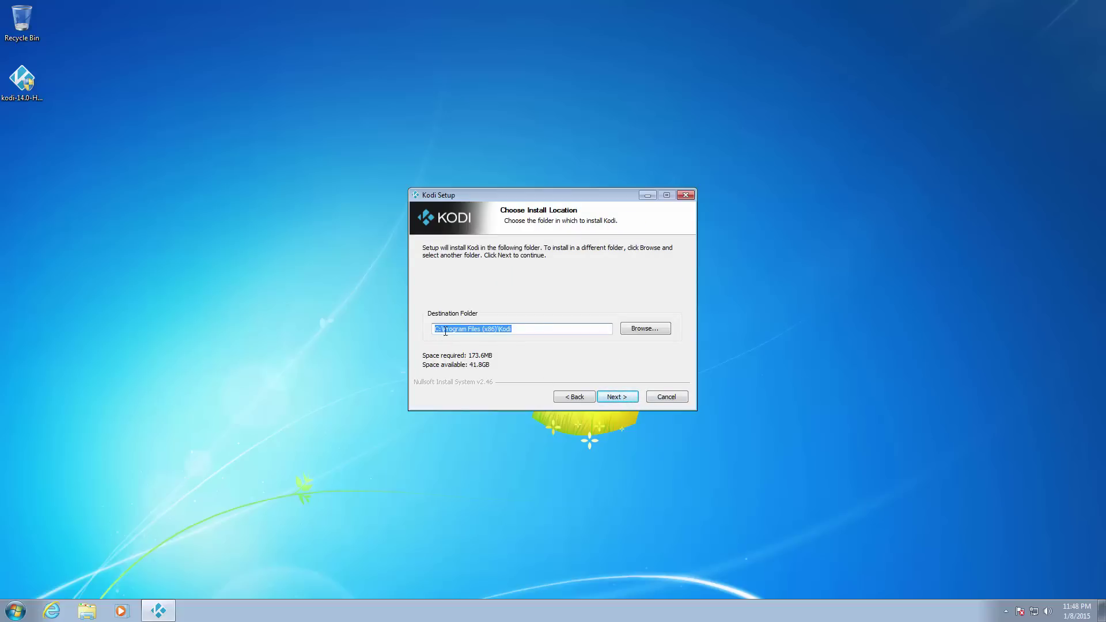
pyautogui.click(623, 399)
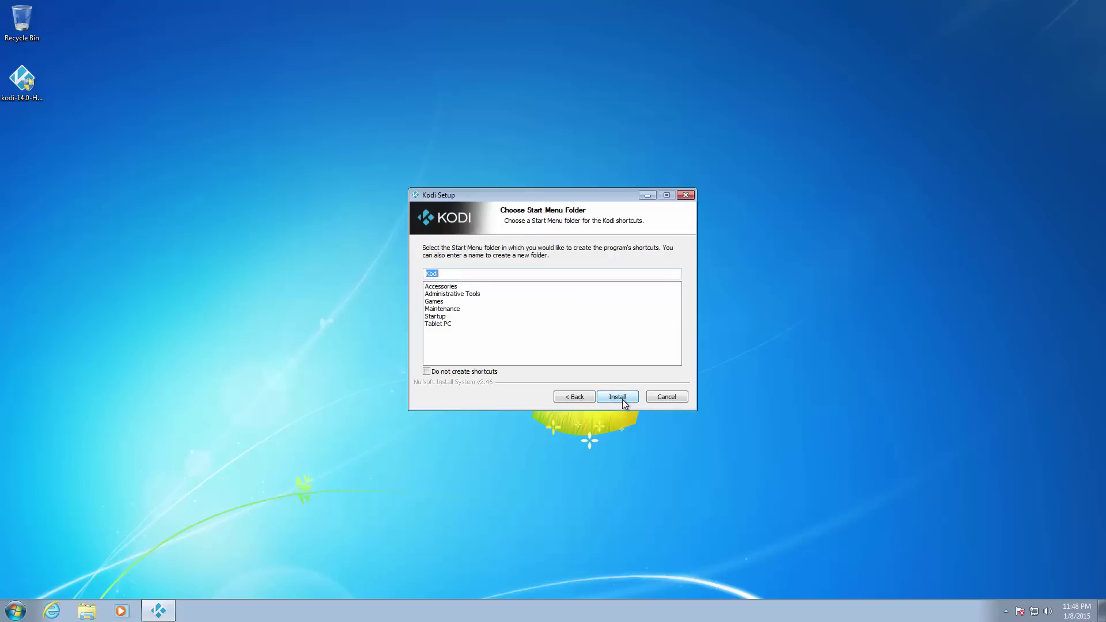
pyautogui.click(621, 399)
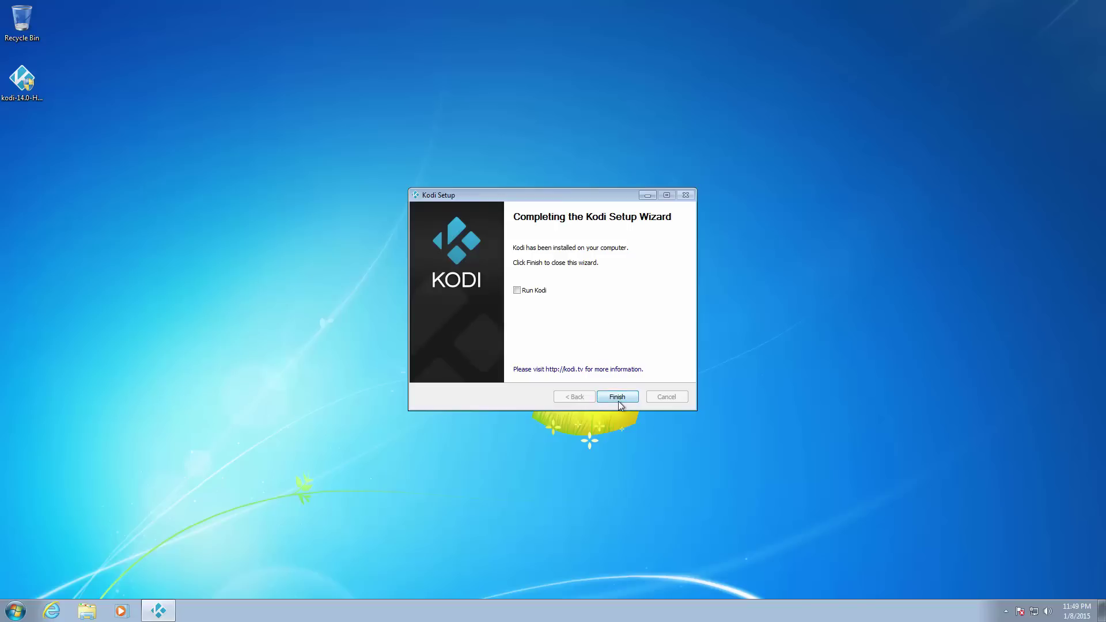
pyautogui.click(618, 397)
pyautogui.click(422, 183)
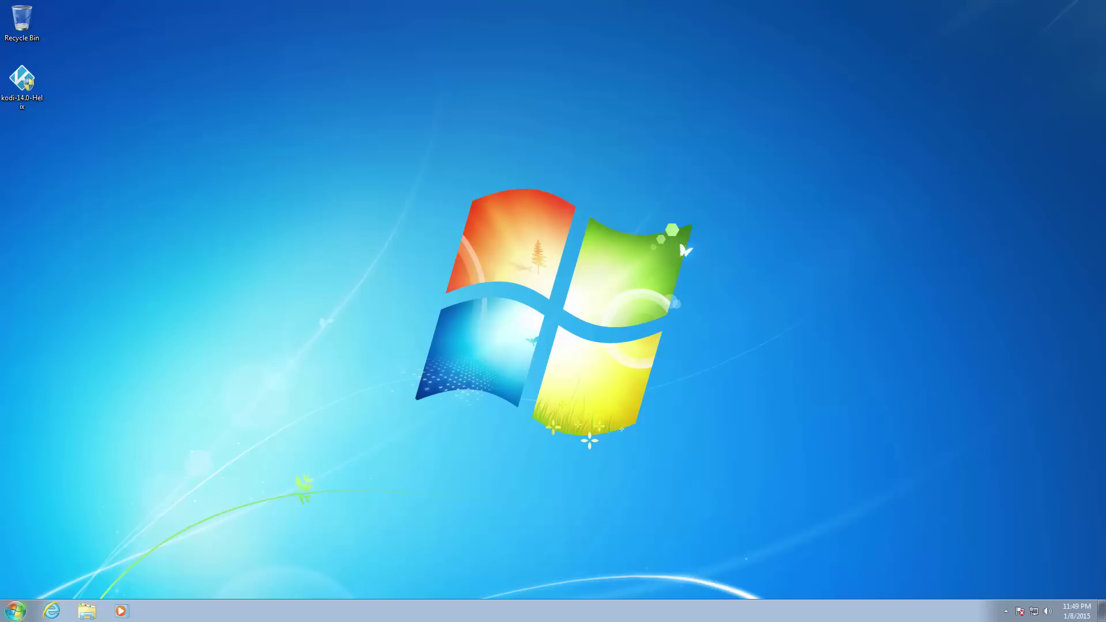
# Step: Launch Kodi from its folder in the Windows program list
pyautogui.click(12, 613)
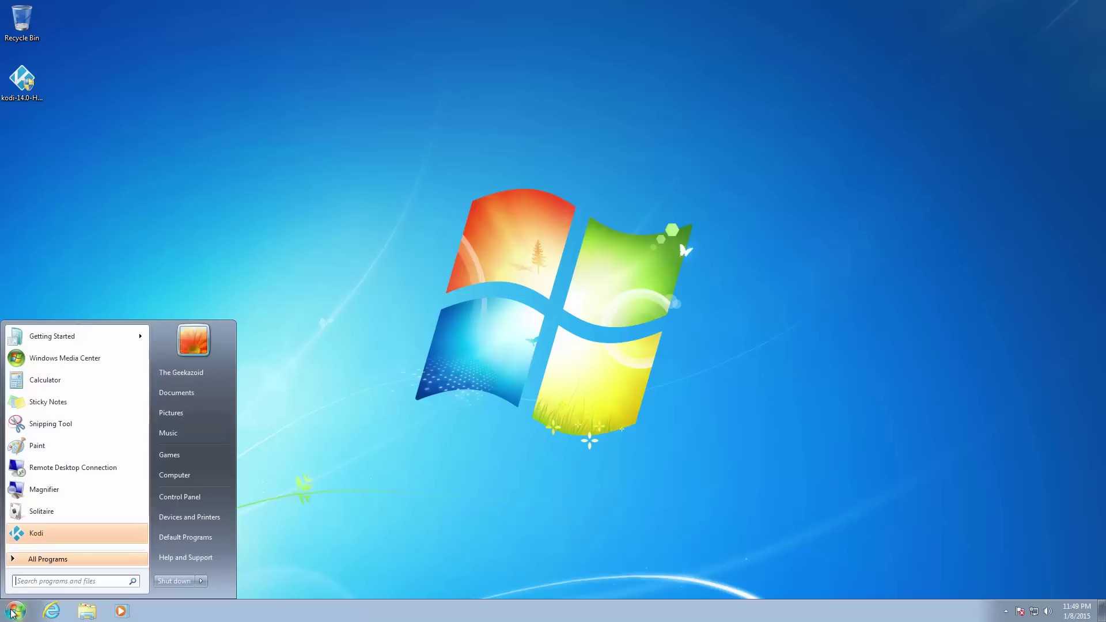
pyautogui.click(64, 562)
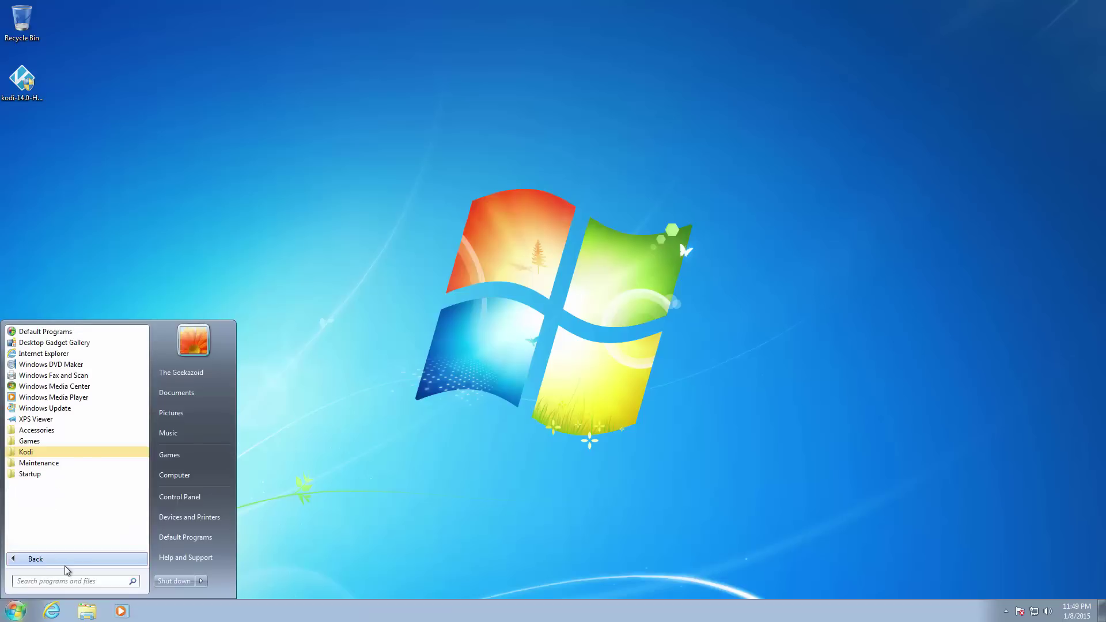
pyautogui.click(26, 453)
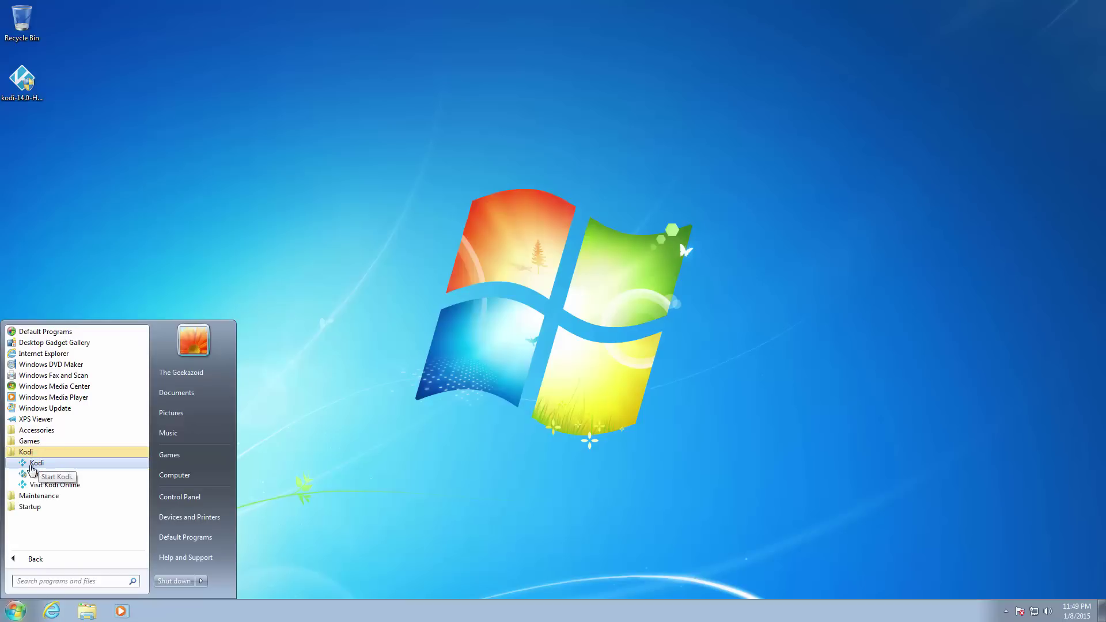
pyautogui.click(37, 464)
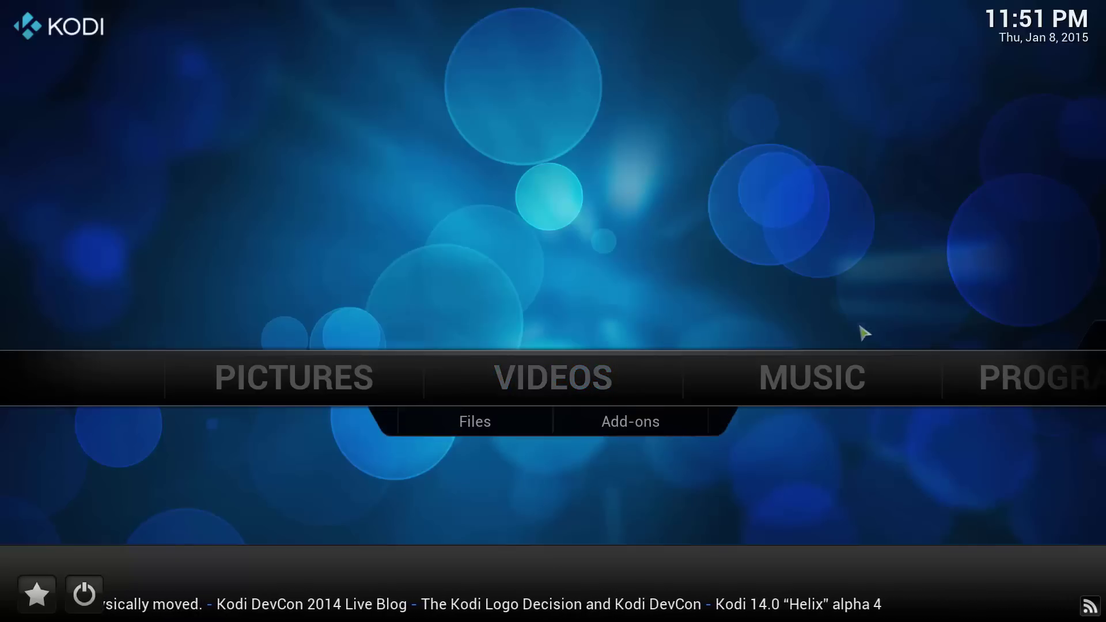
# Step: Open Kodi's File manager from the System section and start adding a files source
pyautogui.moveTo(835, 376)
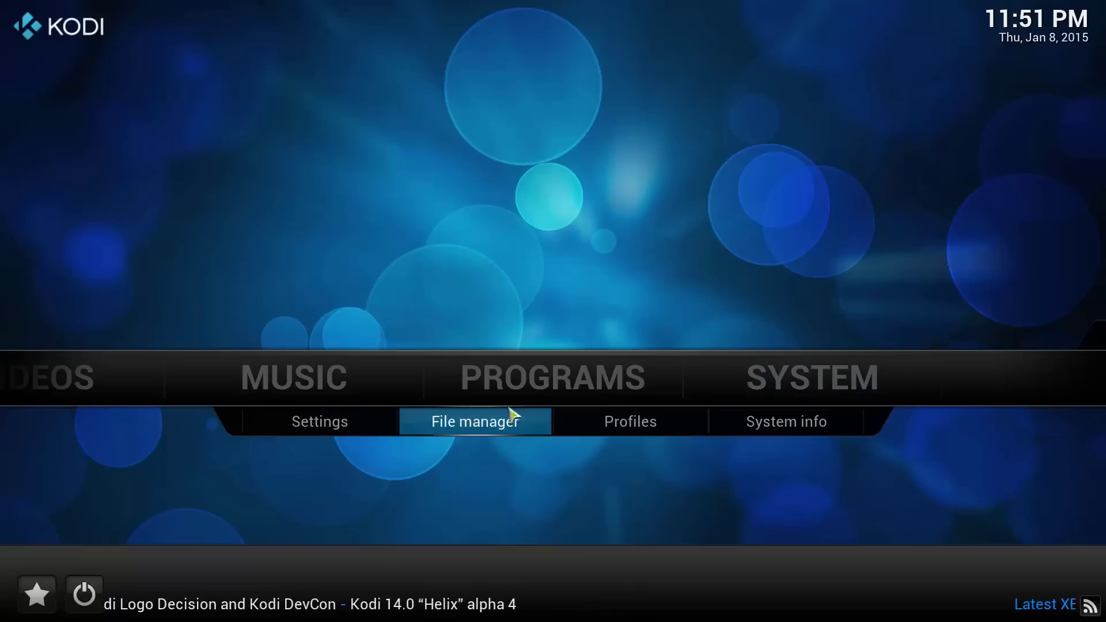
pyautogui.click(465, 426)
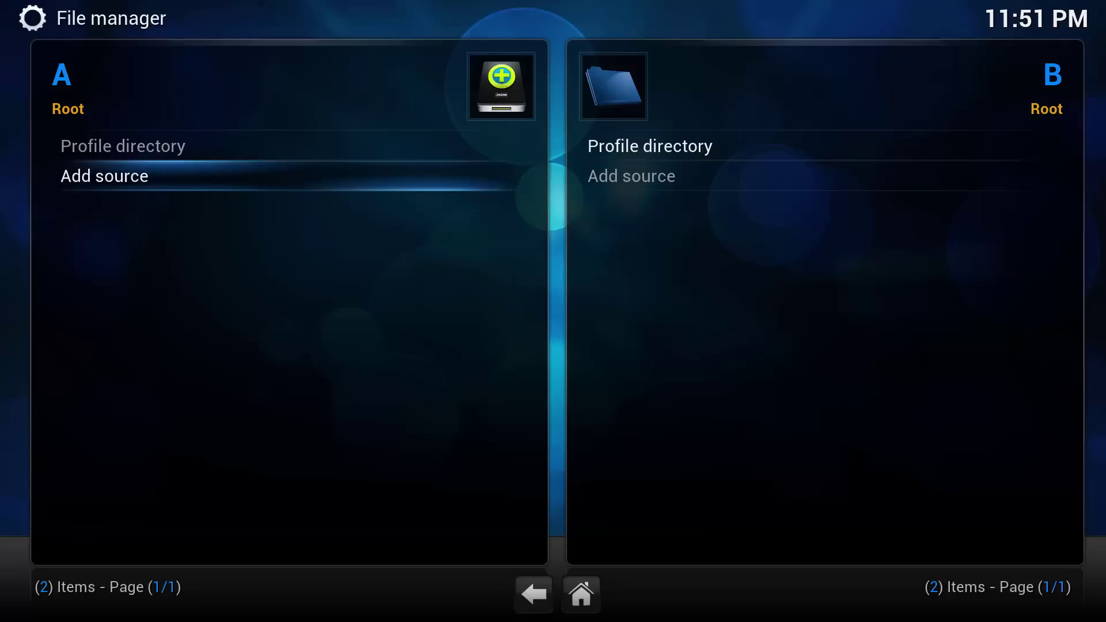
pyautogui.click(114, 180)
pyautogui.click(113, 180)
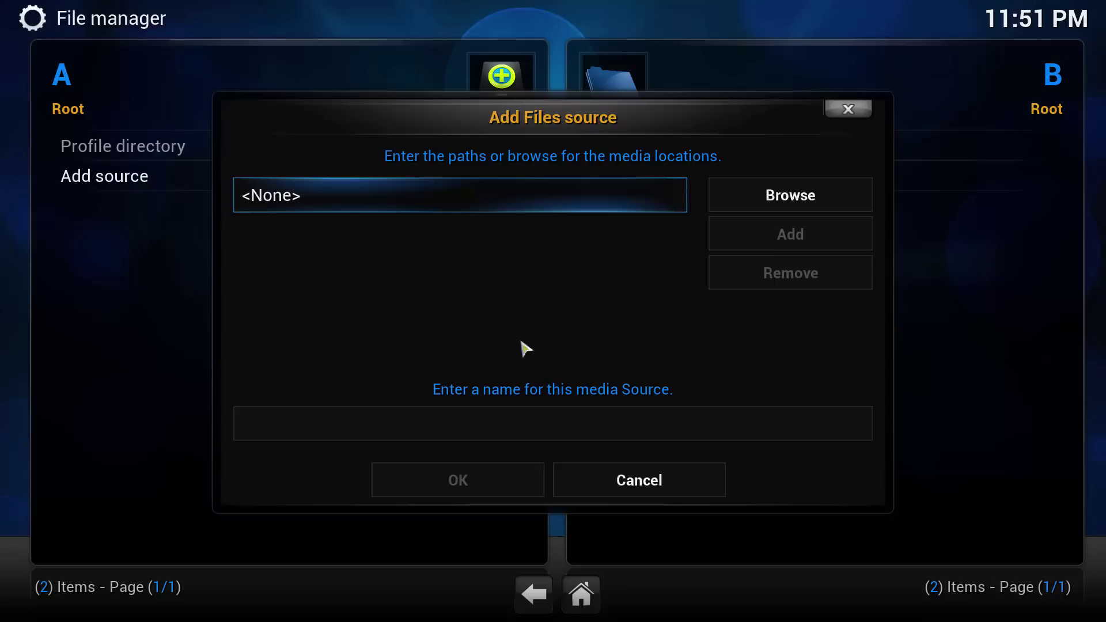
pyautogui.click(322, 201)
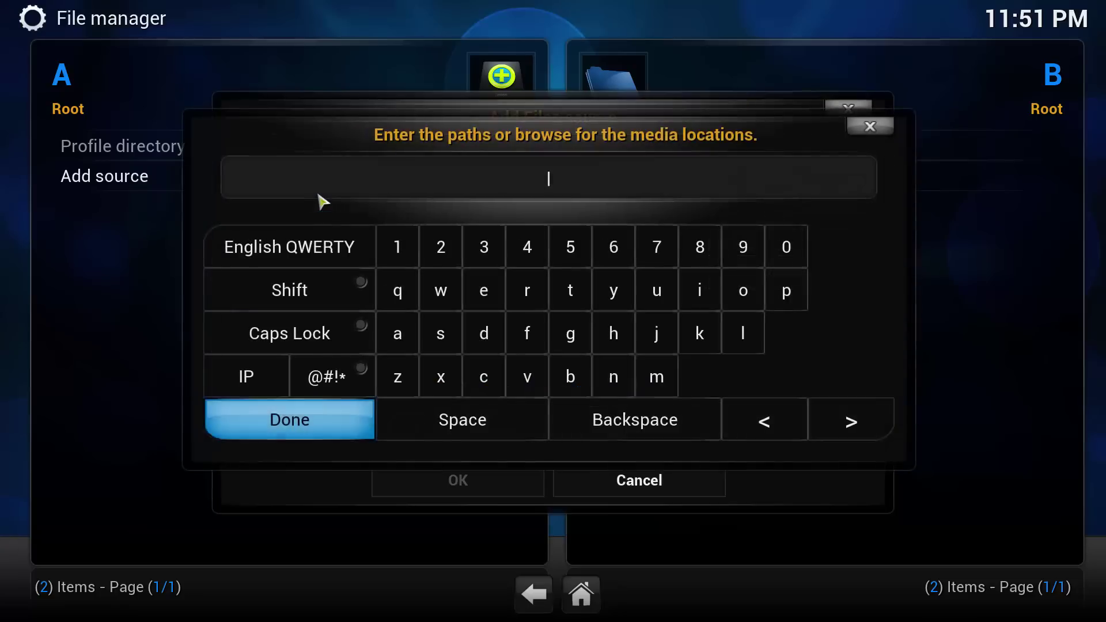
pyautogui.write('http')
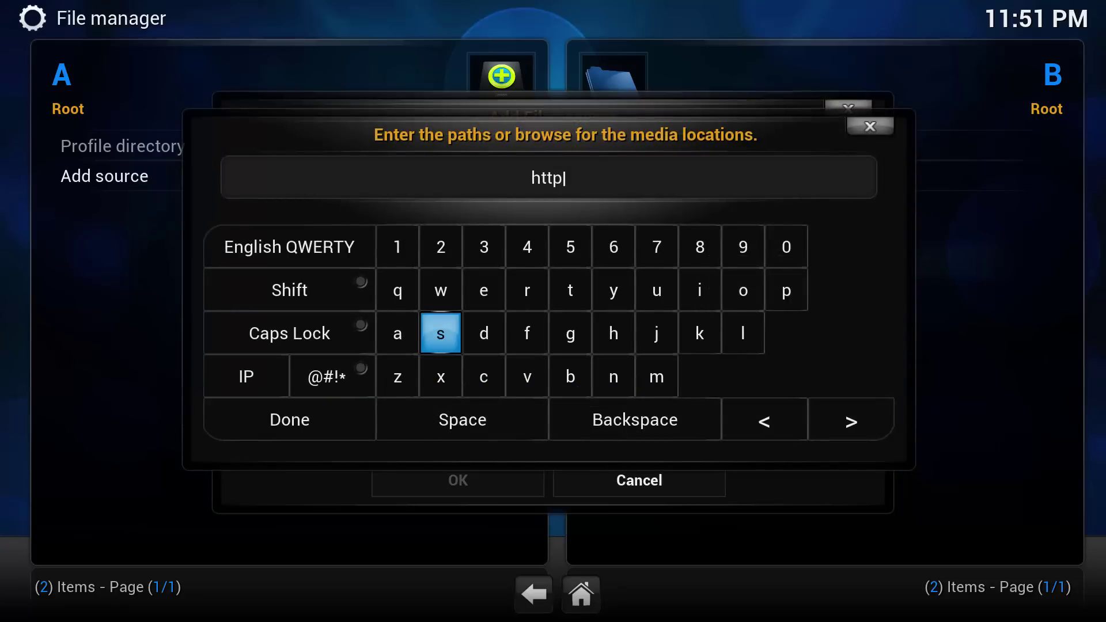
pyautogui.write('://fusion')
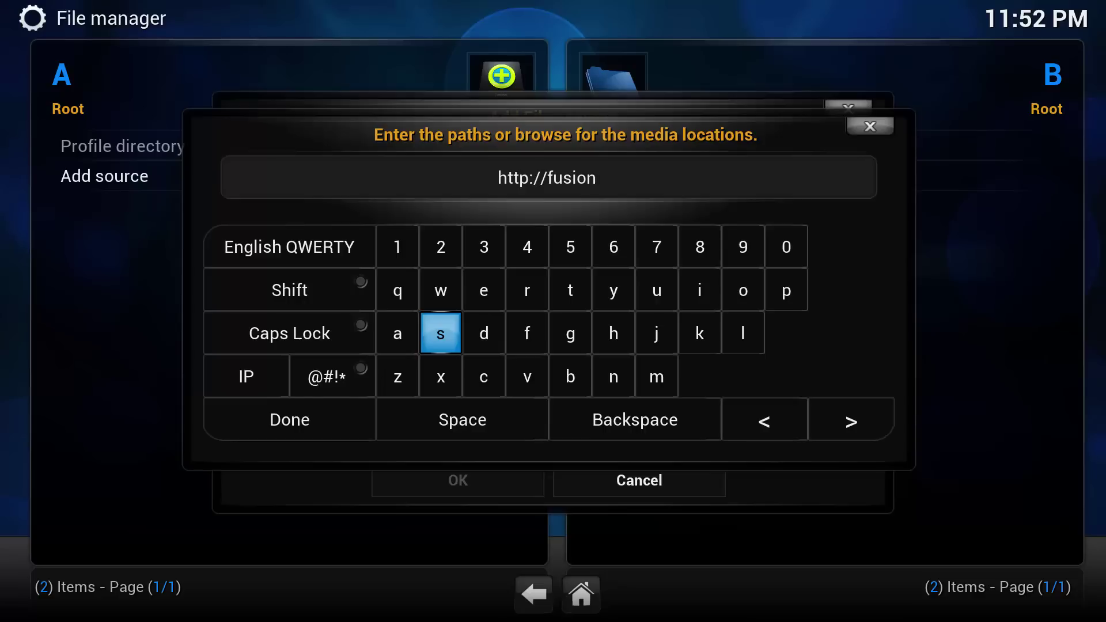
pyautogui.write('.')
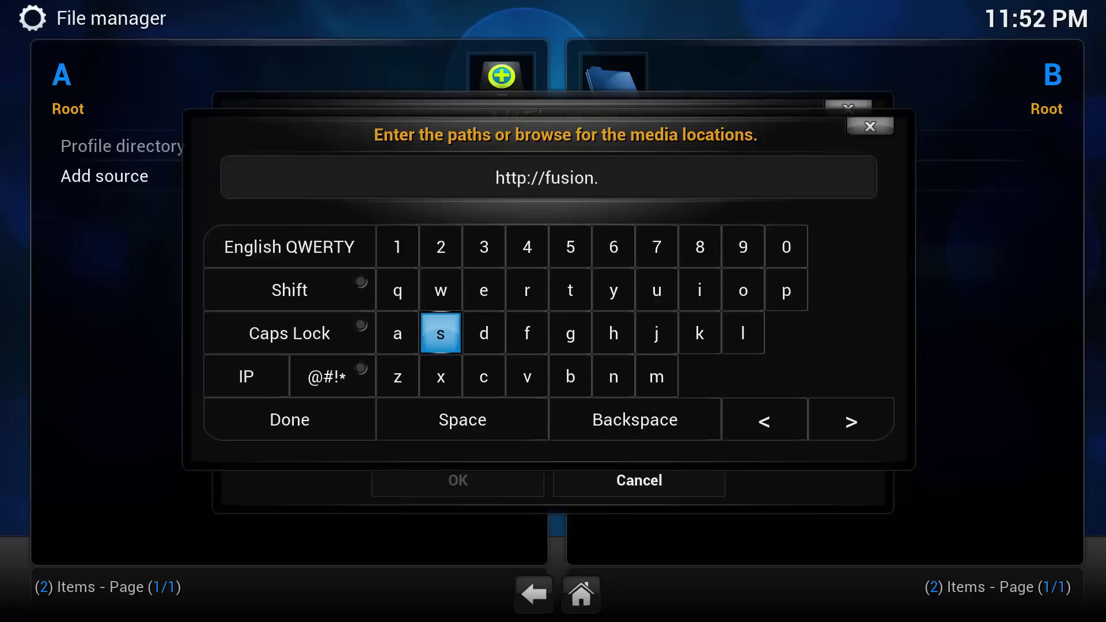
pyautogui.write('tv')
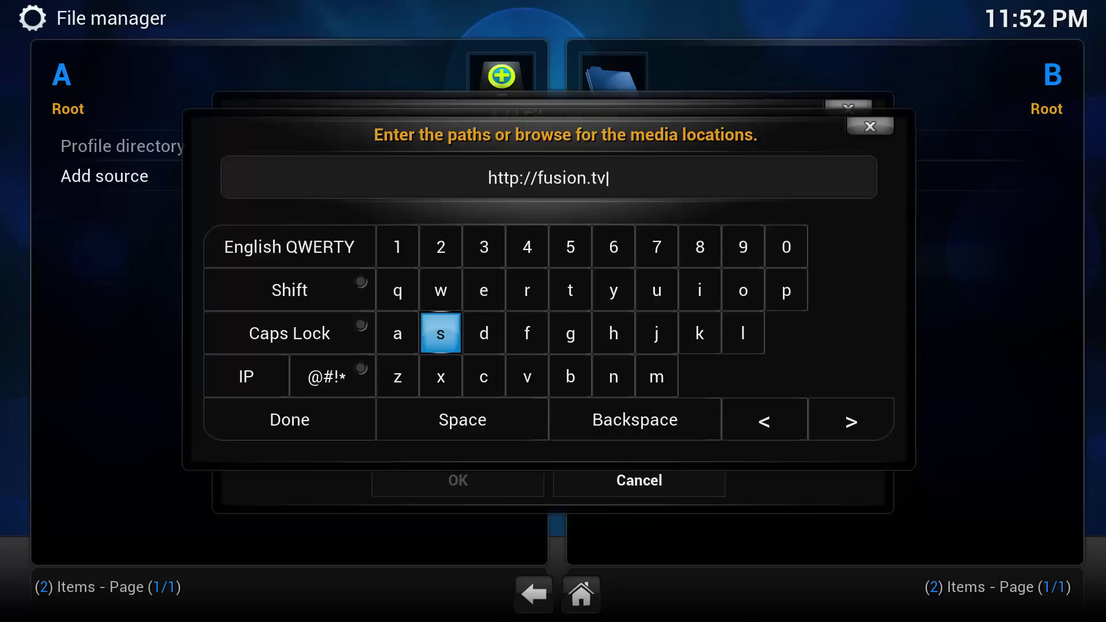
pyautogui.write('ad')
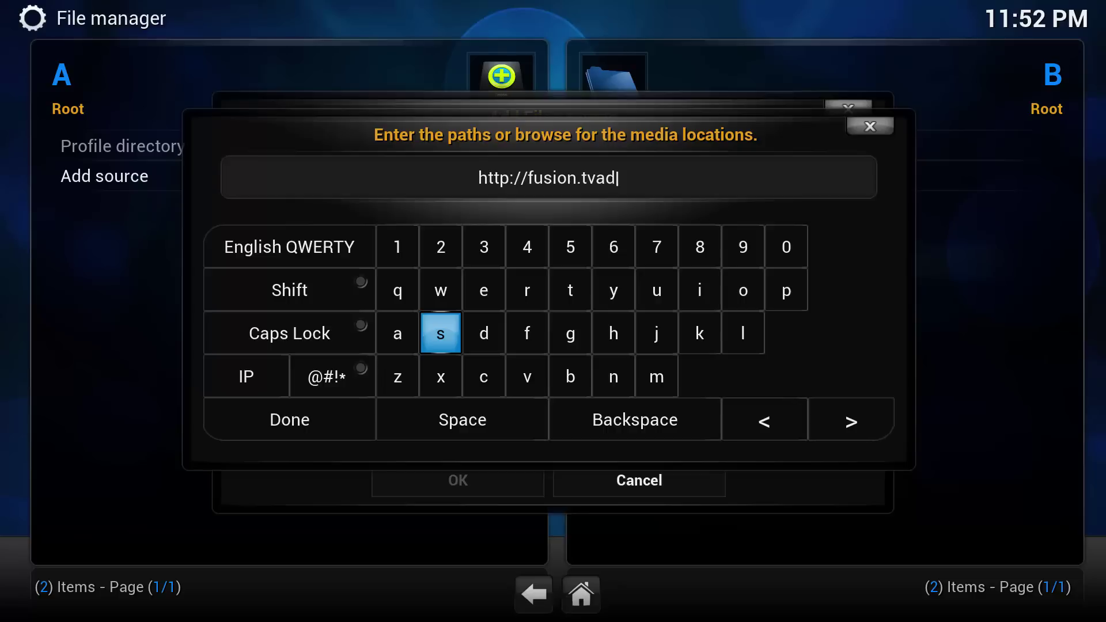
pyautogui.write('d')
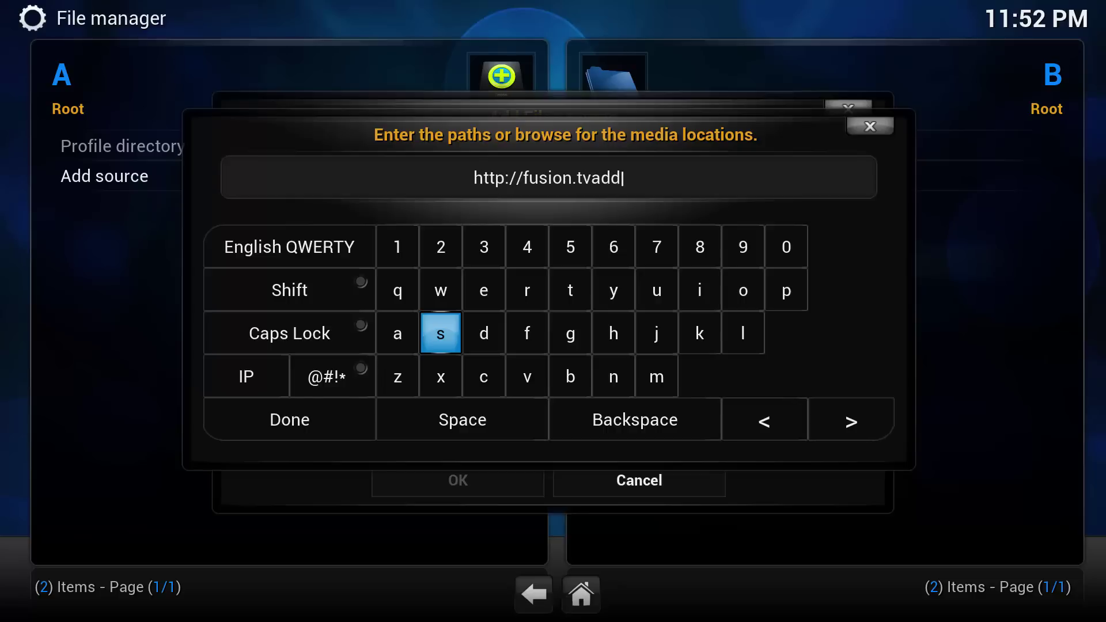
pyautogui.write('ons')
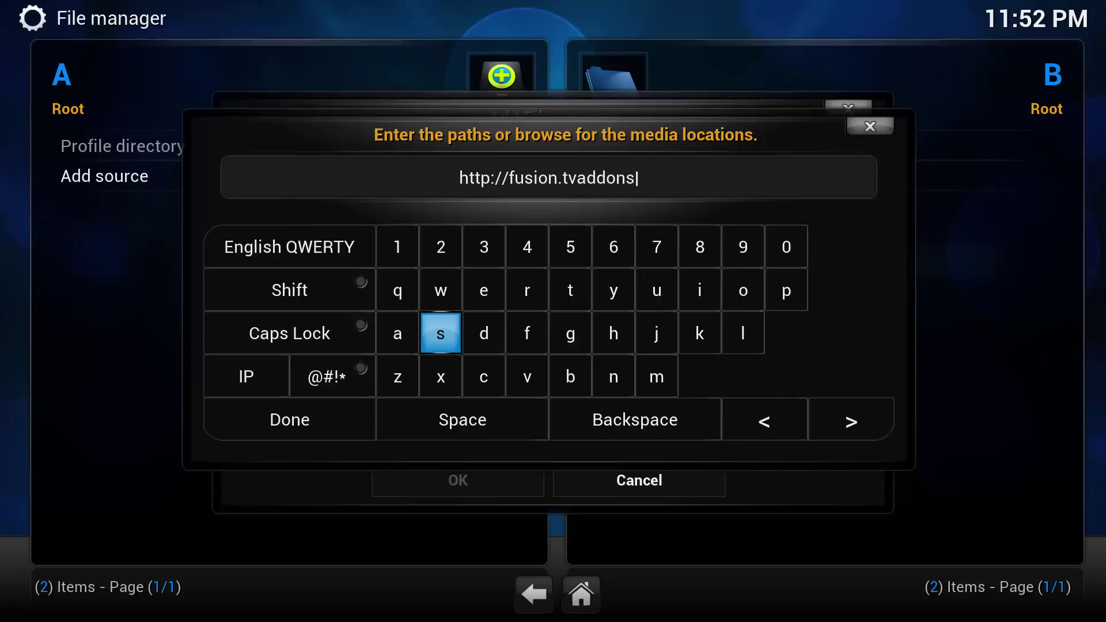
pyautogui.write('.ag')
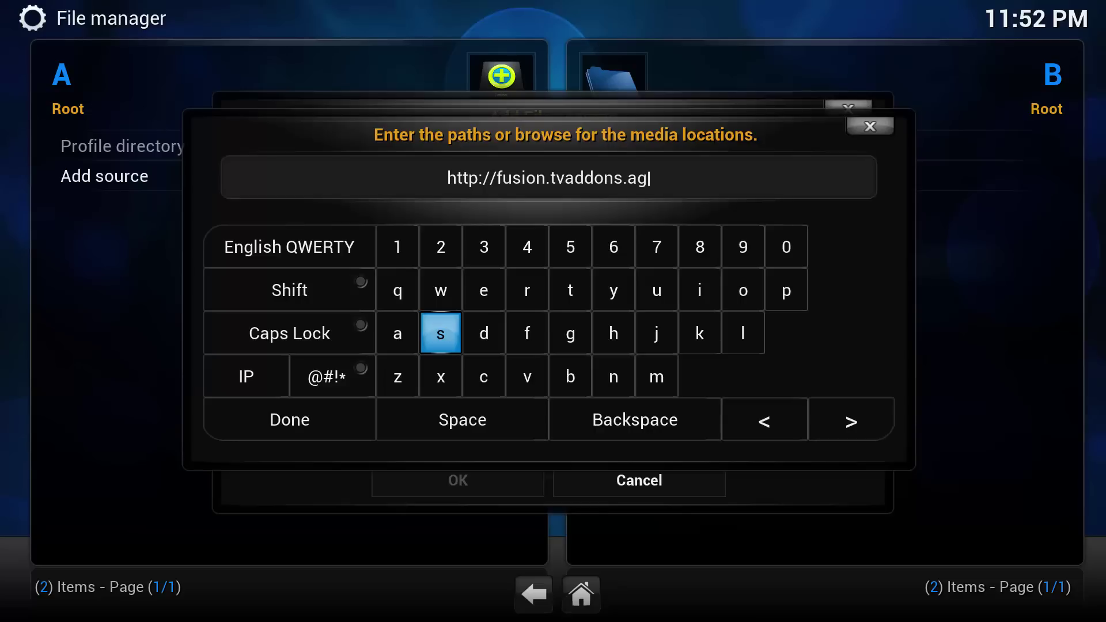
pyautogui.write('/')
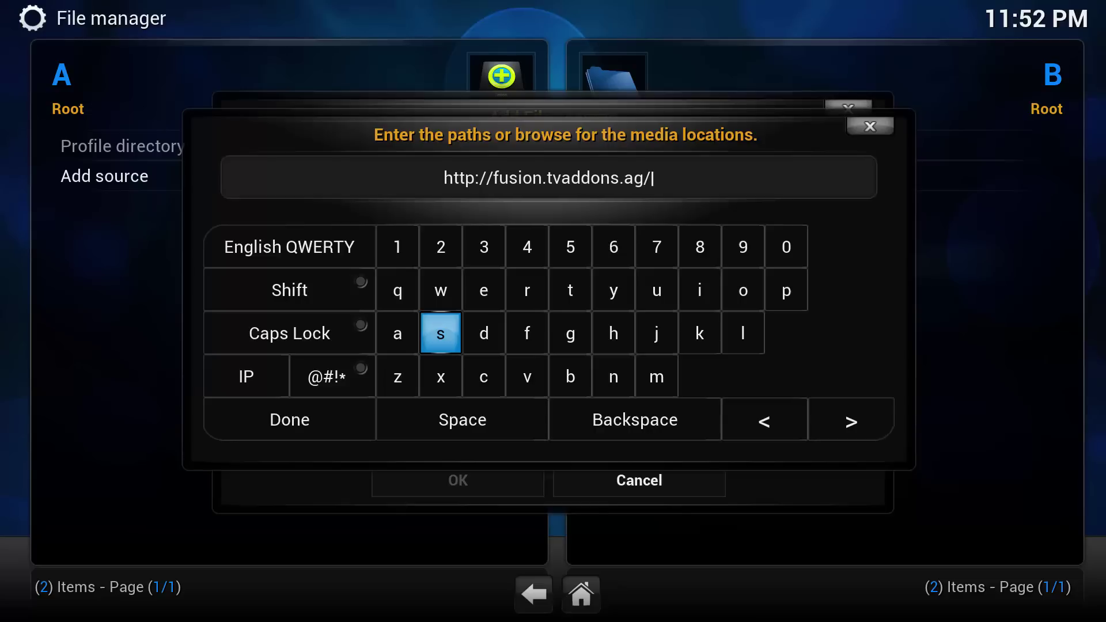
pyautogui.press('BackSpace')
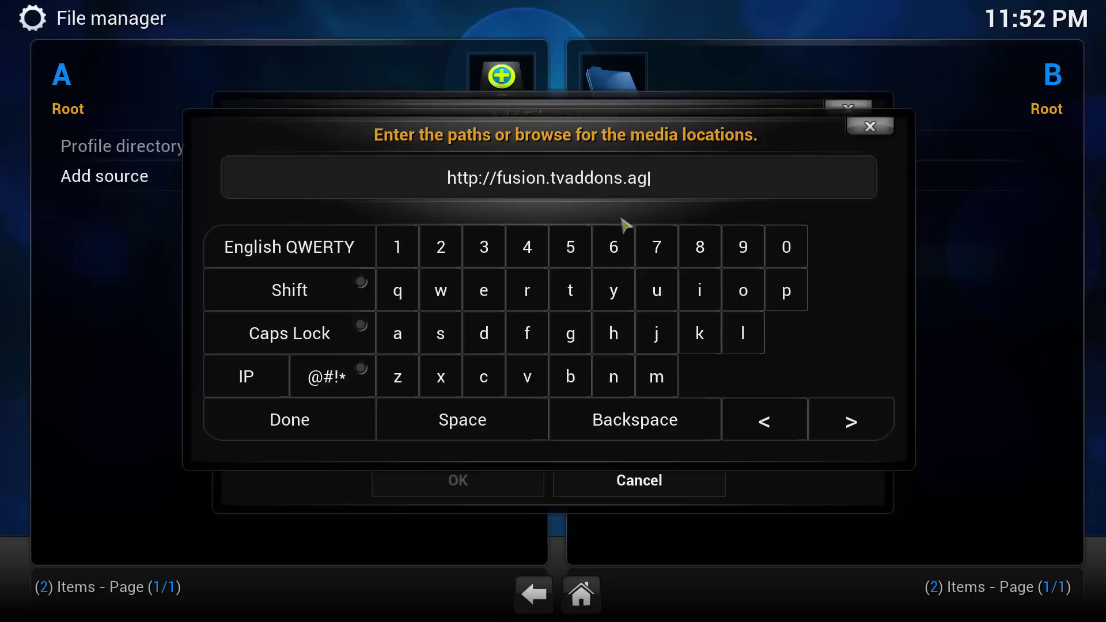
pyautogui.click(362, 411)
# Step: Save the source under the name fusion, and open it to check its contents before returning to the root list
pyautogui.click(513, 424)
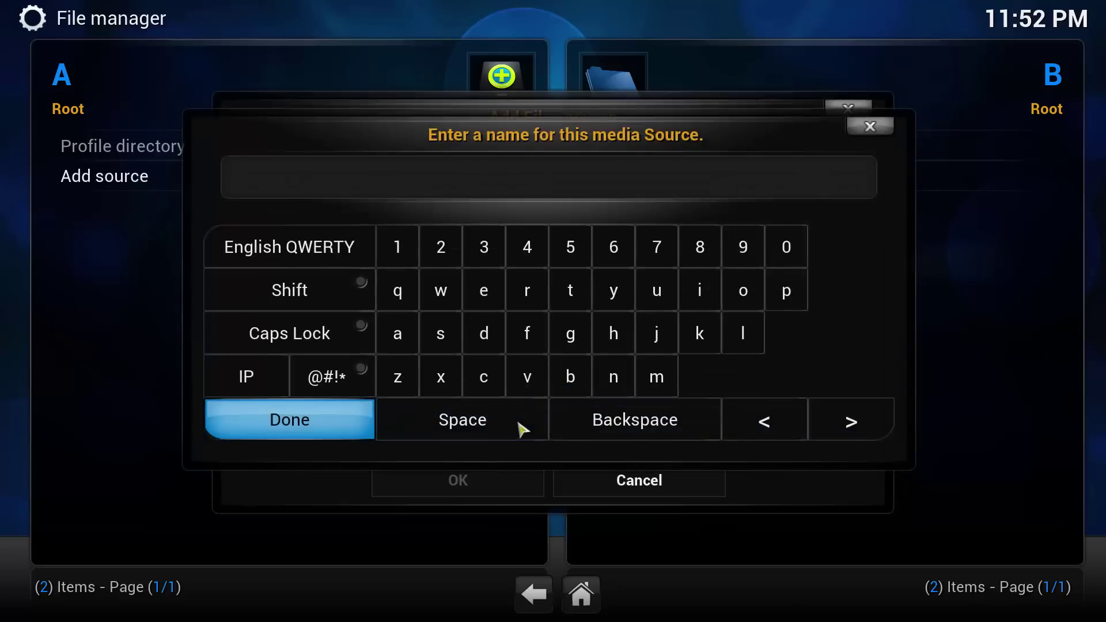
pyautogui.click(871, 127)
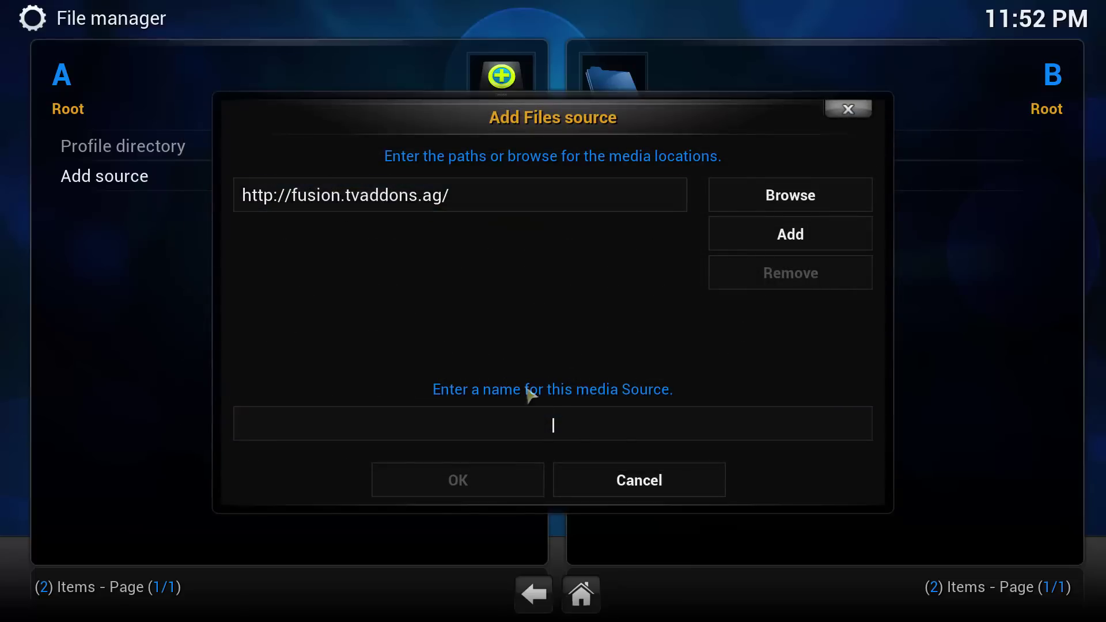
pyautogui.click(550, 432)
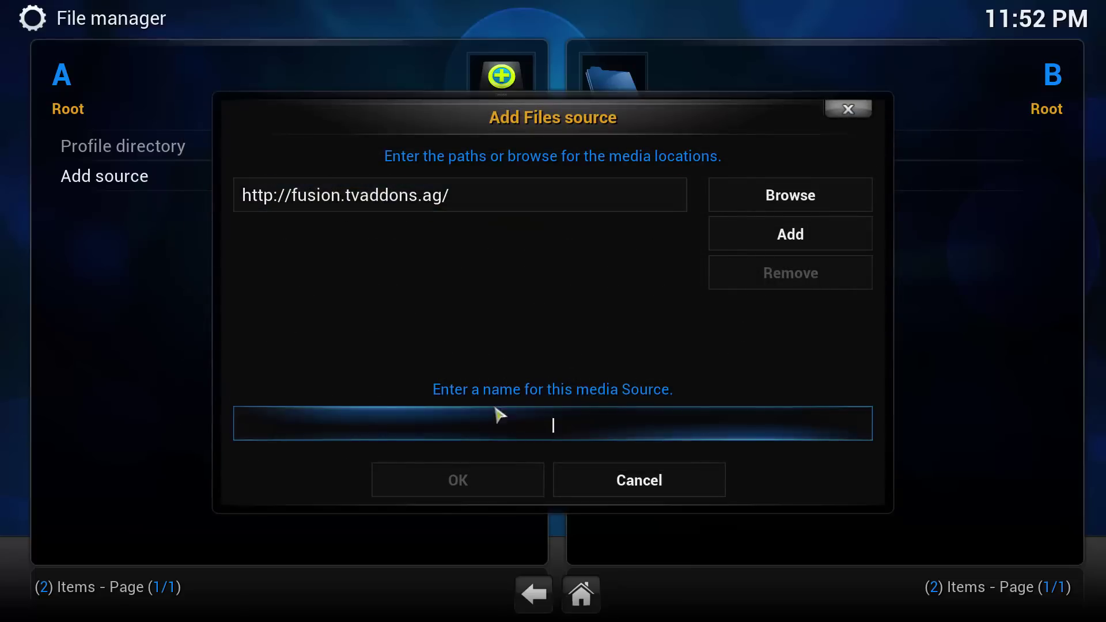
pyautogui.click(567, 431)
pyautogui.write('fusion')
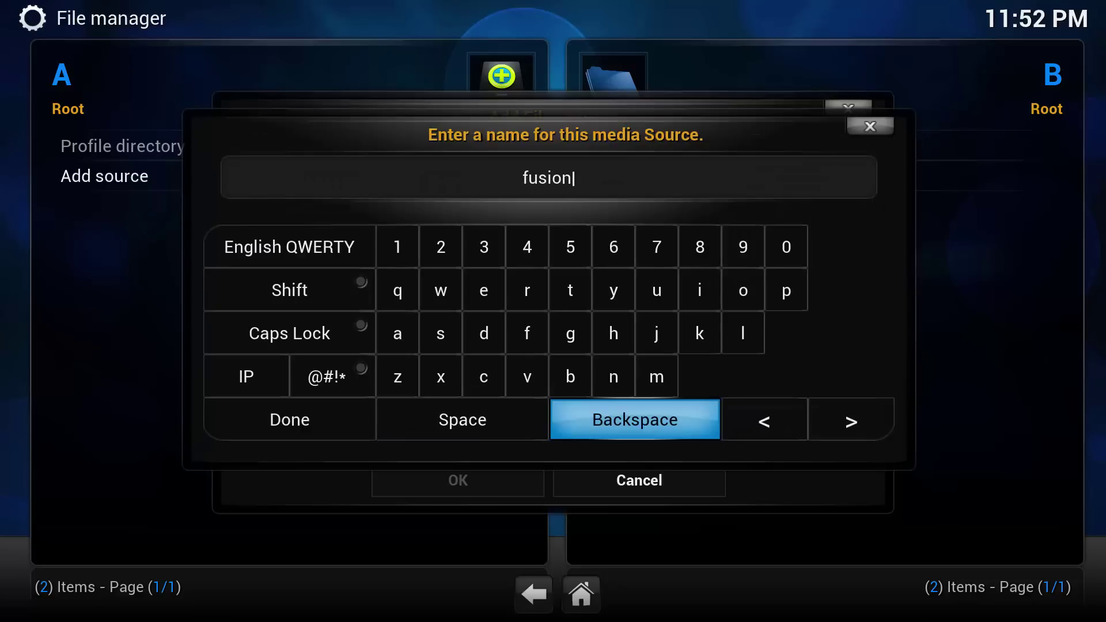
pyautogui.click(294, 429)
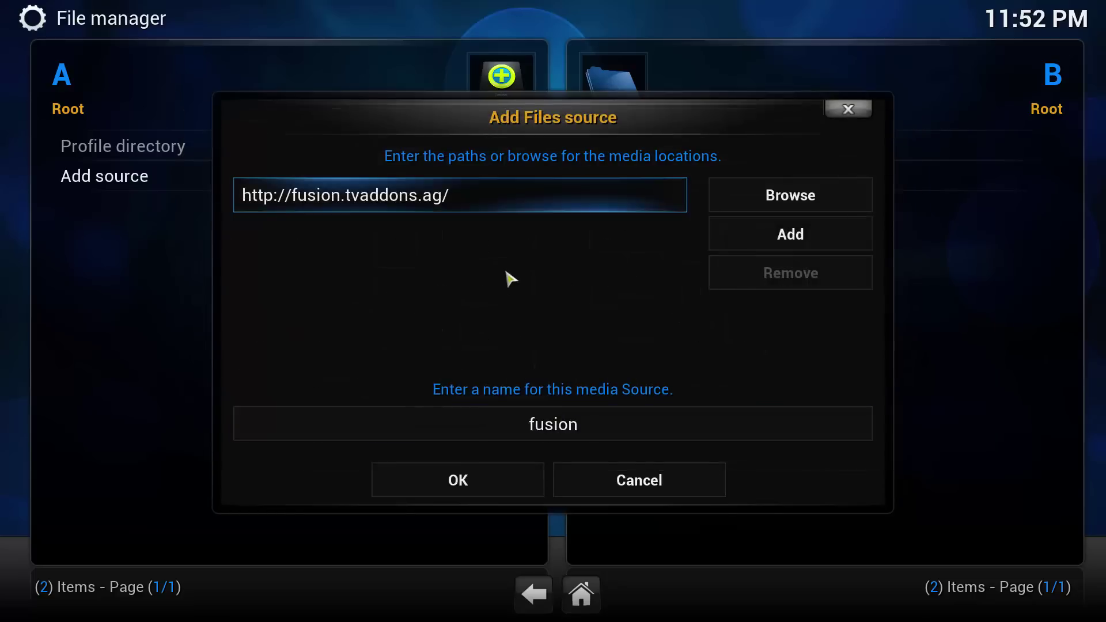
pyautogui.click(481, 487)
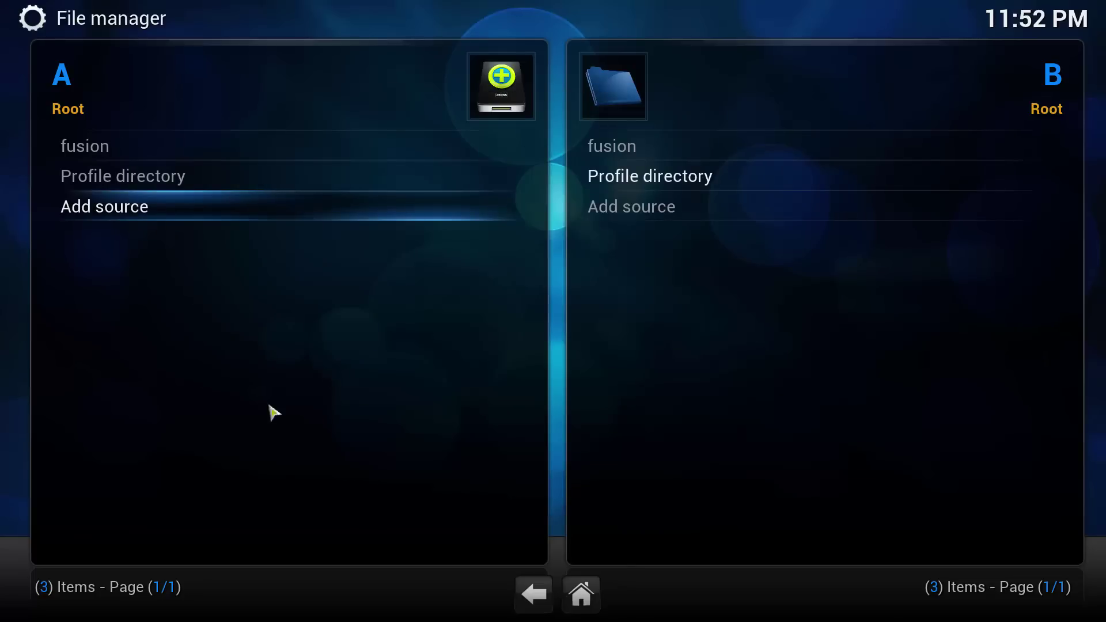
pyautogui.click(110, 151)
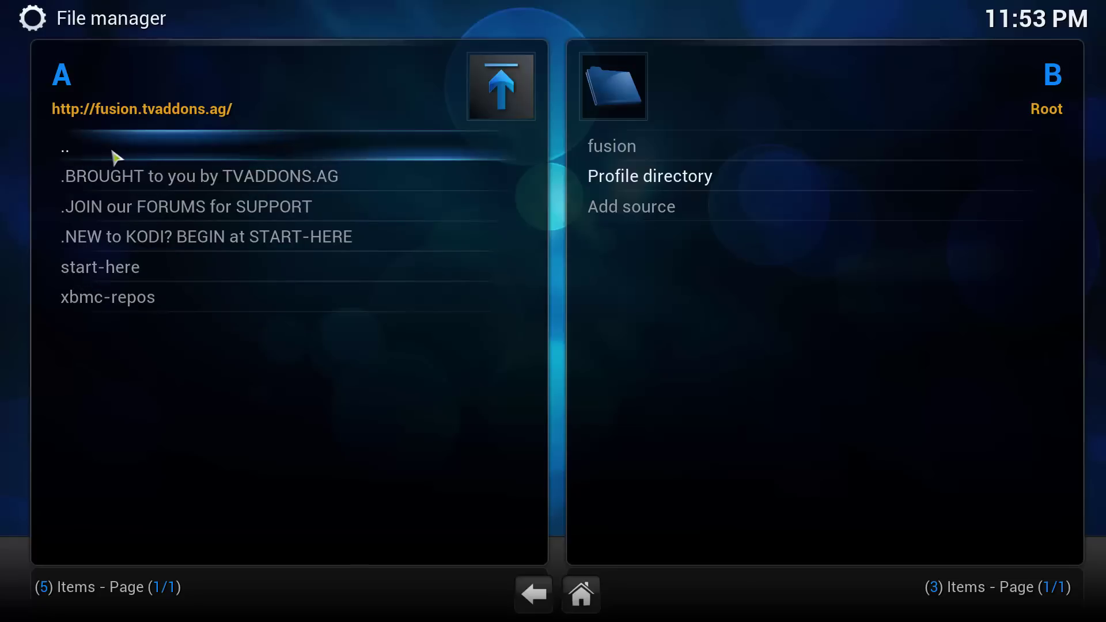
pyautogui.click(67, 160)
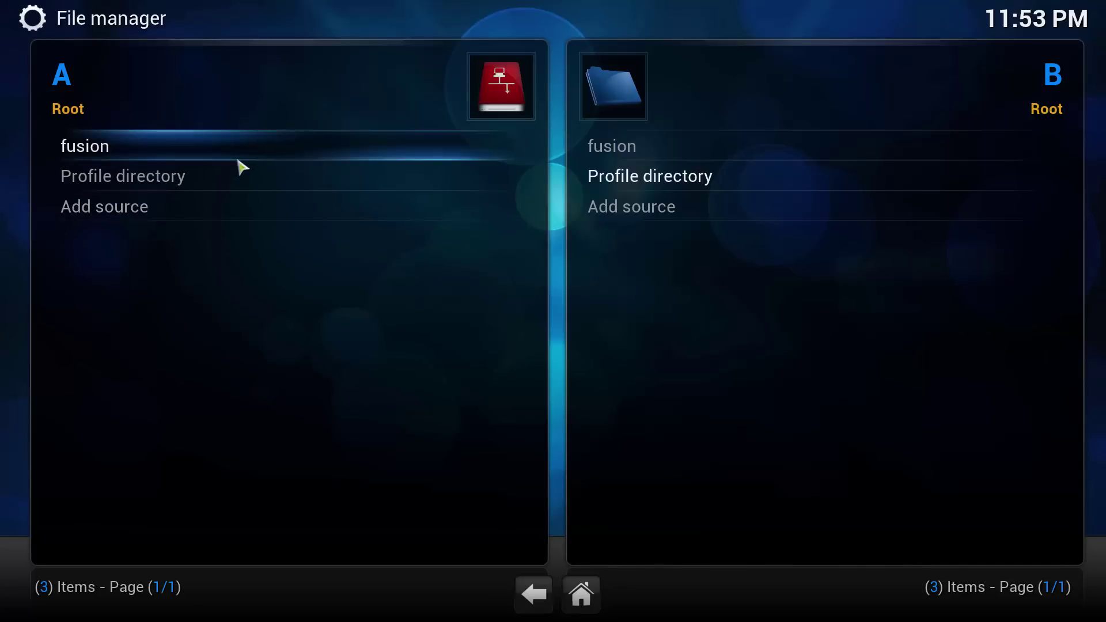
pyautogui.click(132, 210)
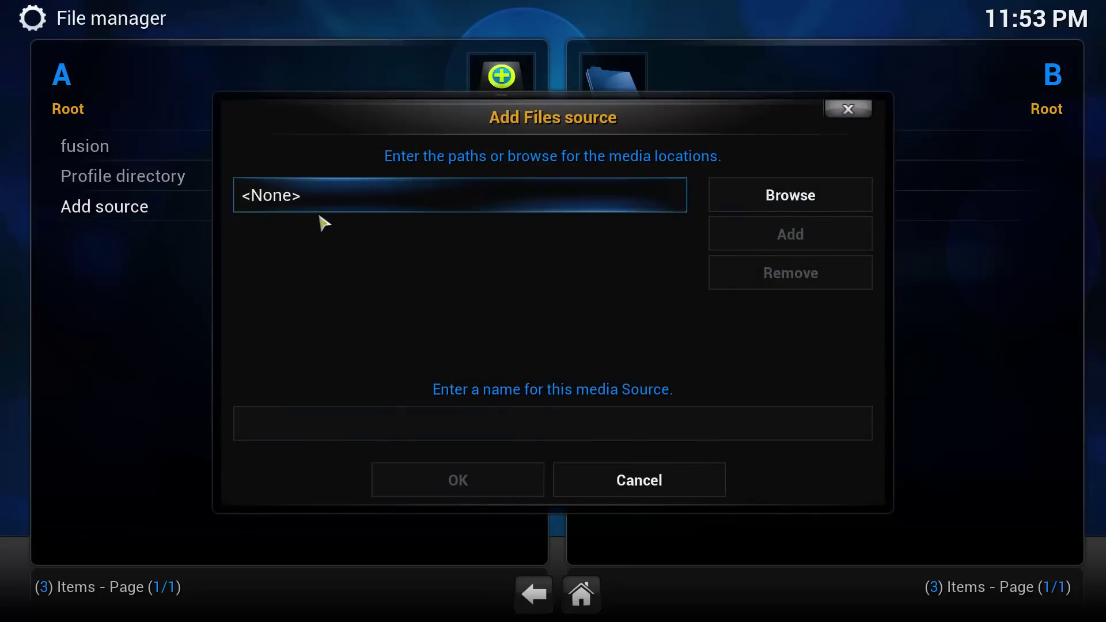
pyautogui.click(347, 207)
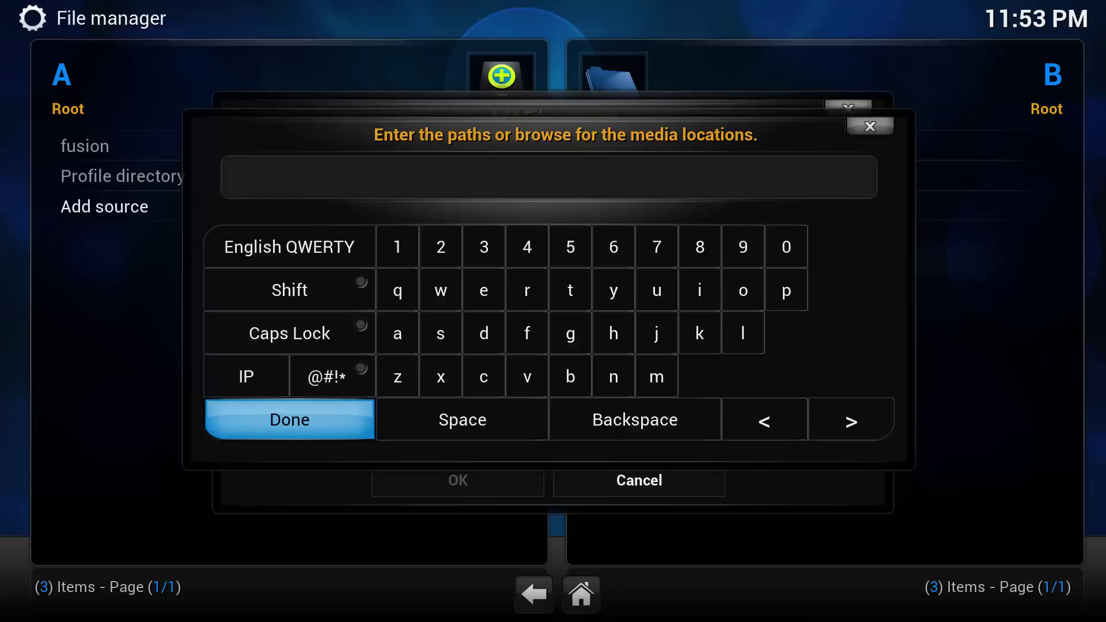
pyautogui.write('http://xbmc')
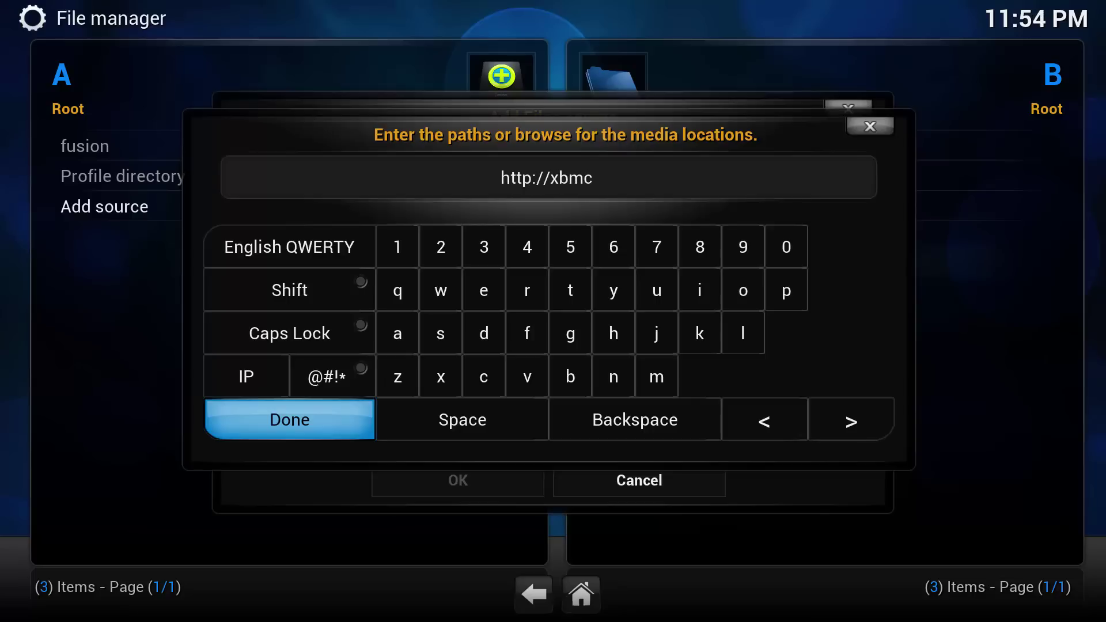
pyautogui.write('.')
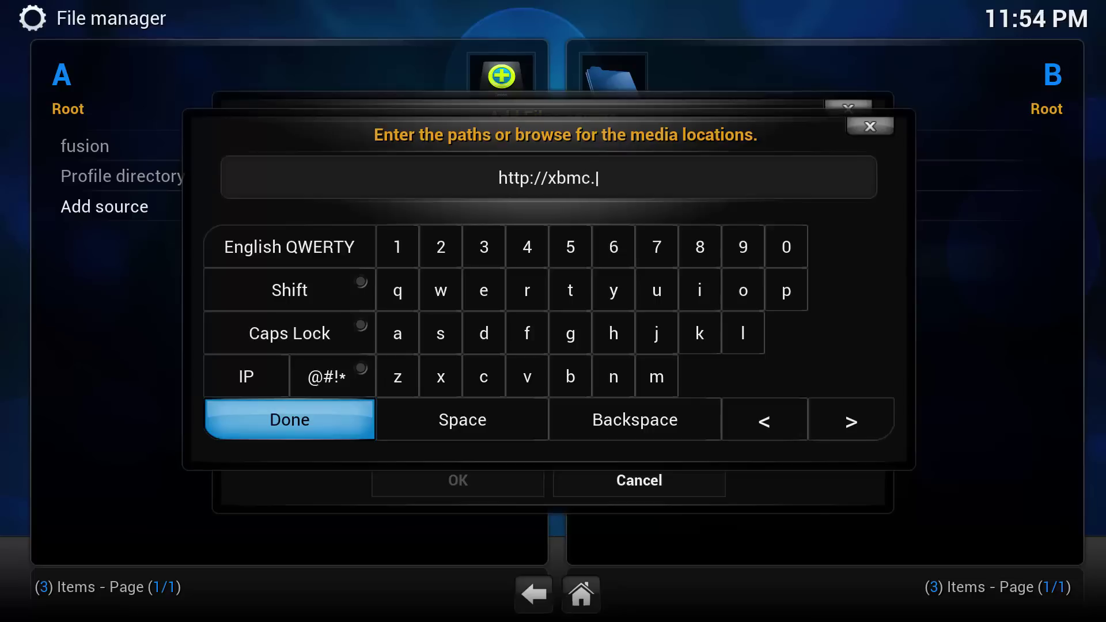
pyautogui.write('m')
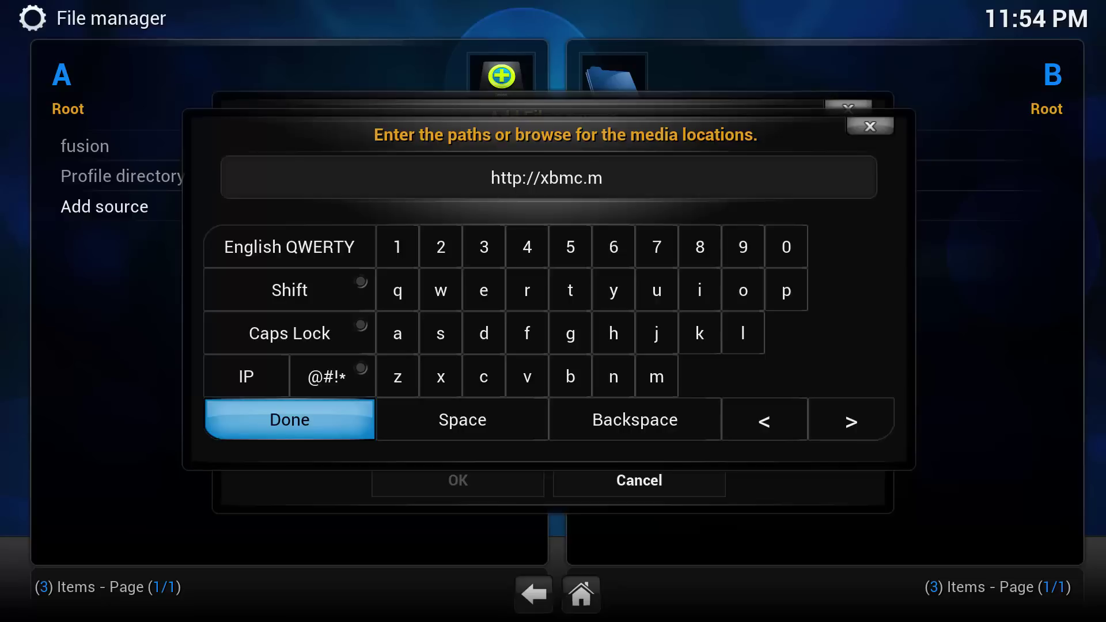
pyautogui.write('ovies')
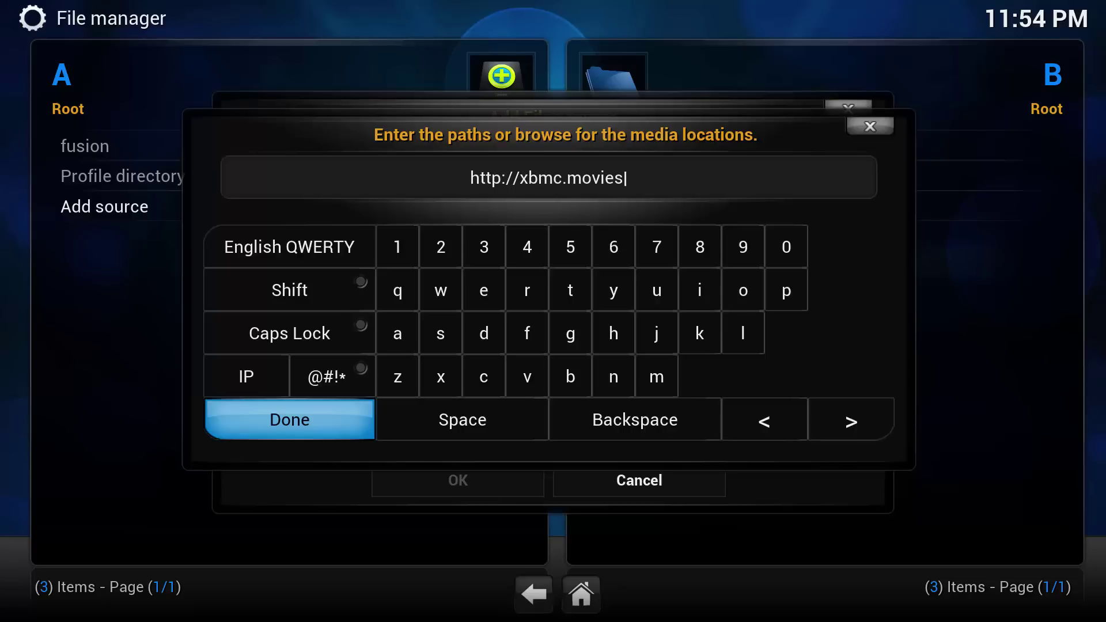
pyautogui.write('hd')
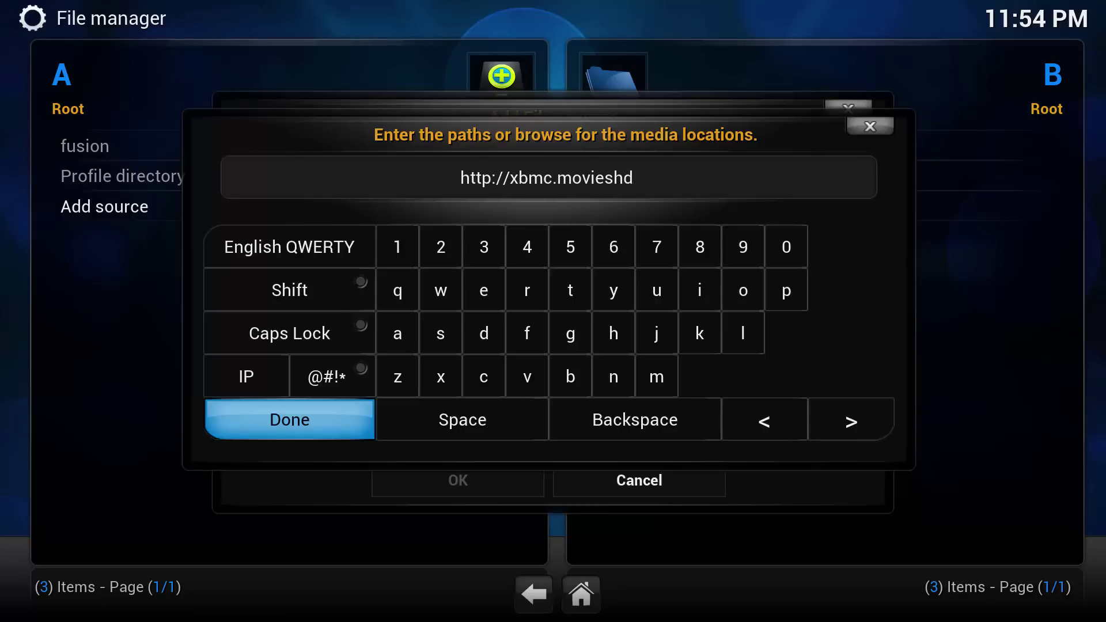
pyautogui.write('.co')
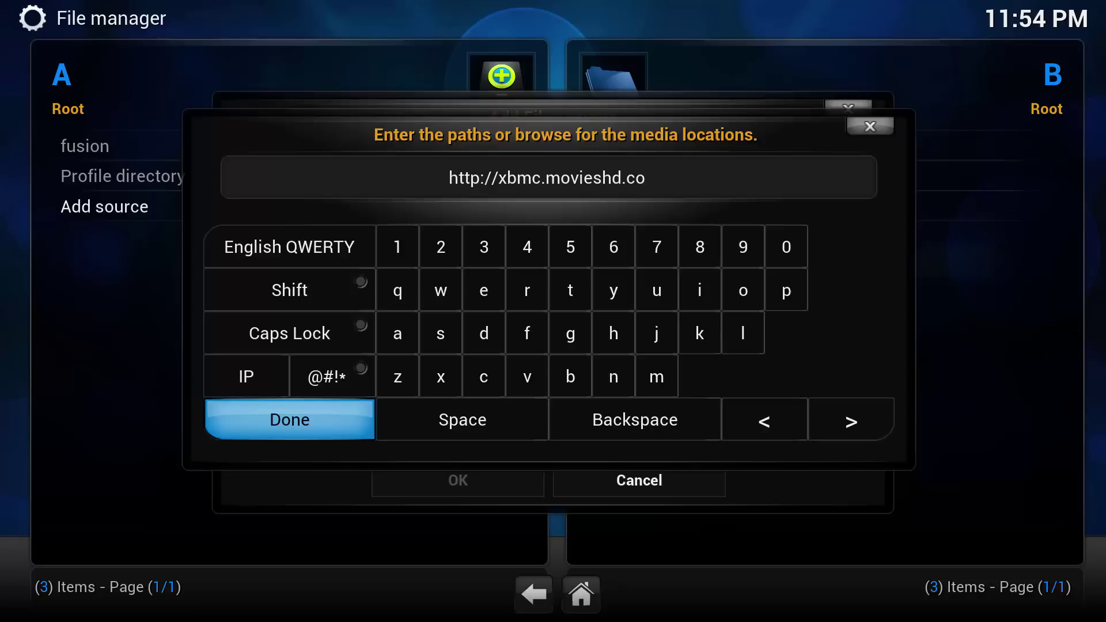
pyautogui.click(309, 425)
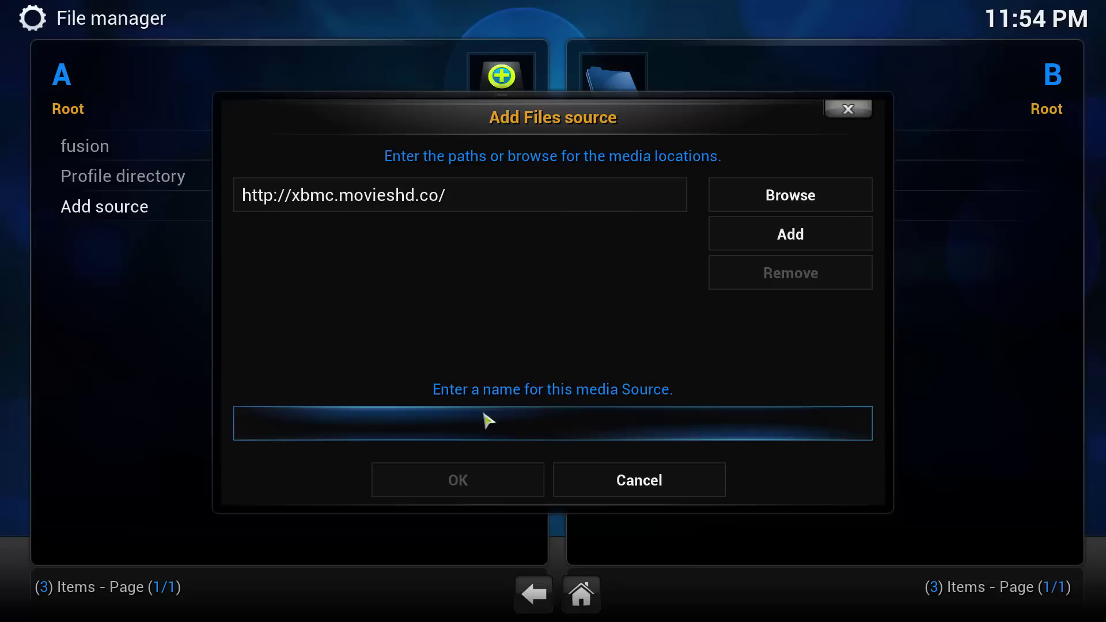
# Step: Save the second source under the name HD Movies and open it to check its contents
pyautogui.click(579, 431)
pyautogui.click(565, 432)
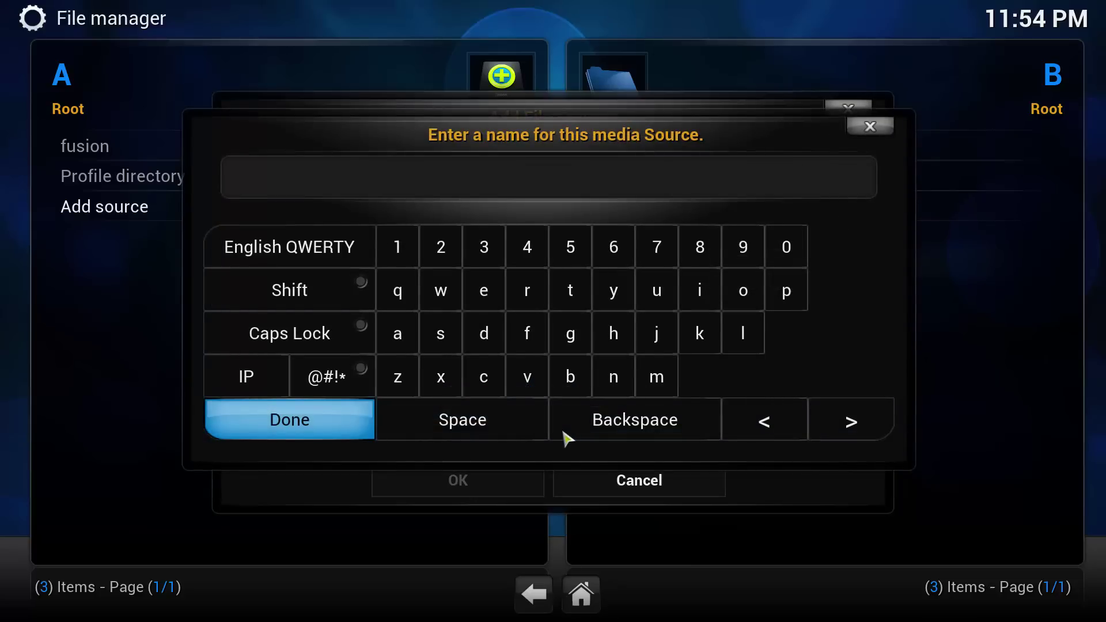
pyautogui.write('HD Movier')
pyautogui.press('BackSpace')
pyautogui.write('s')
pyautogui.click(316, 427)
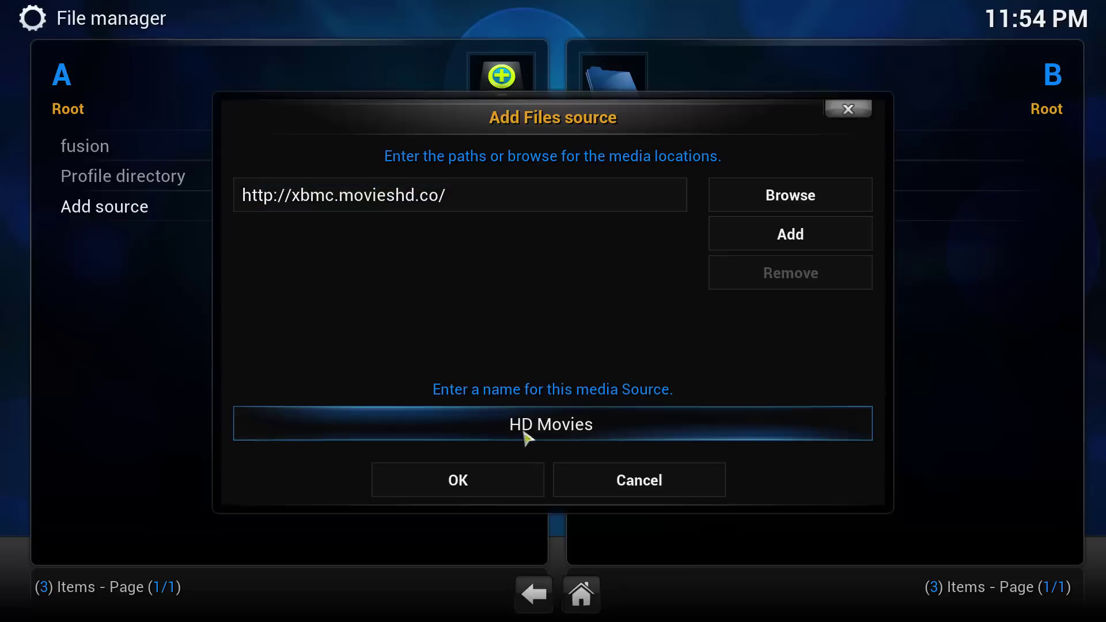
pyautogui.click(461, 482)
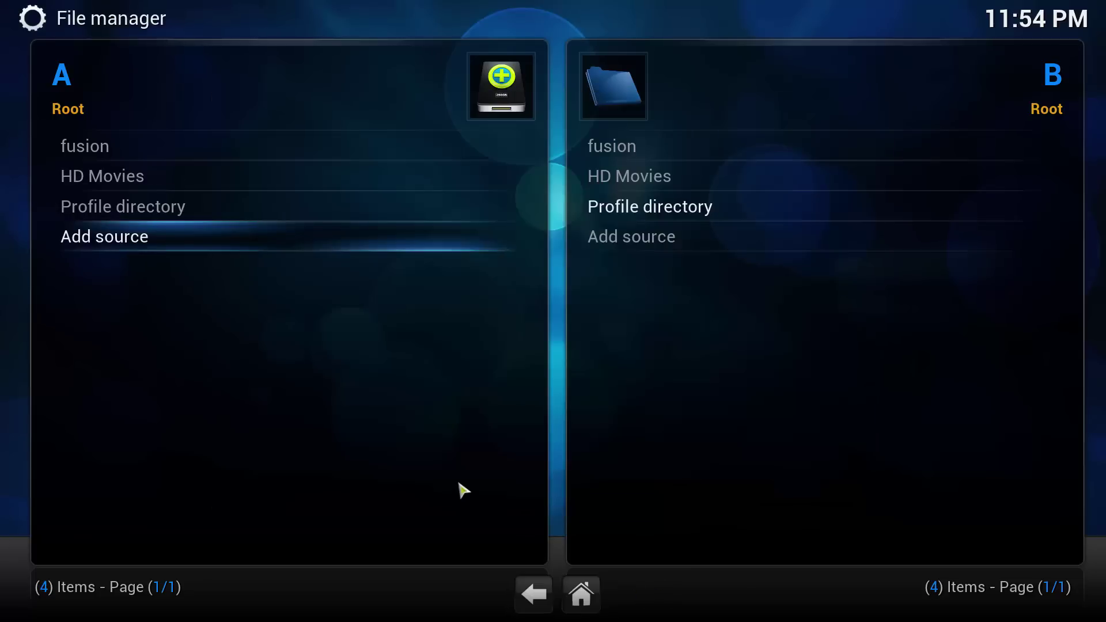
pyautogui.click(121, 187)
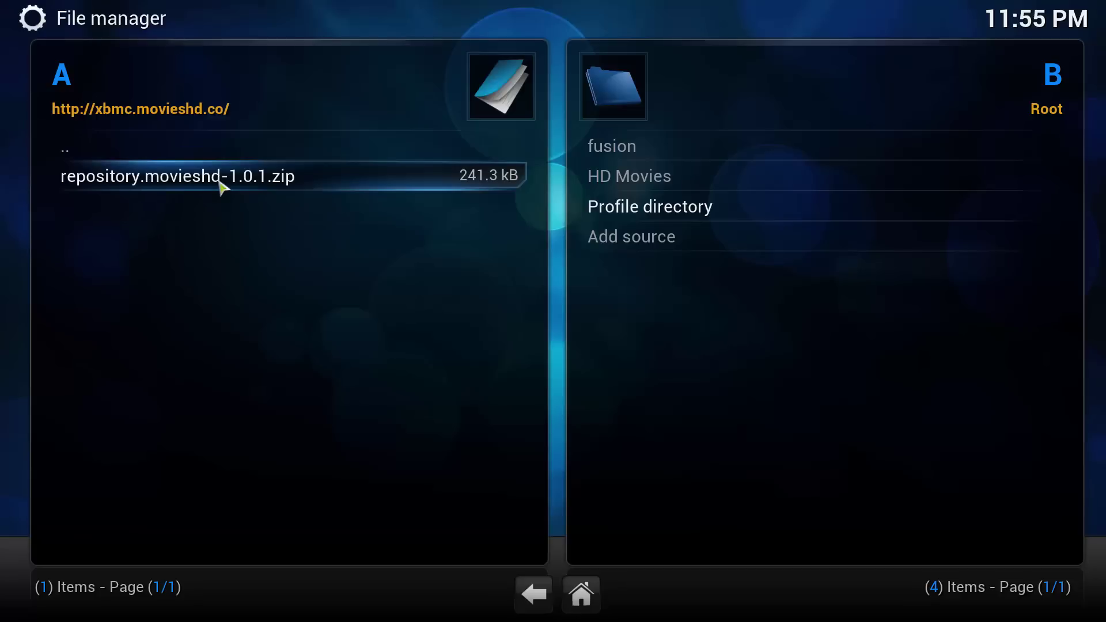
# Step: Return to the root list, start another files source and enter http:xfinity.xunitytalk.com as its path
pyautogui.click(75, 156)
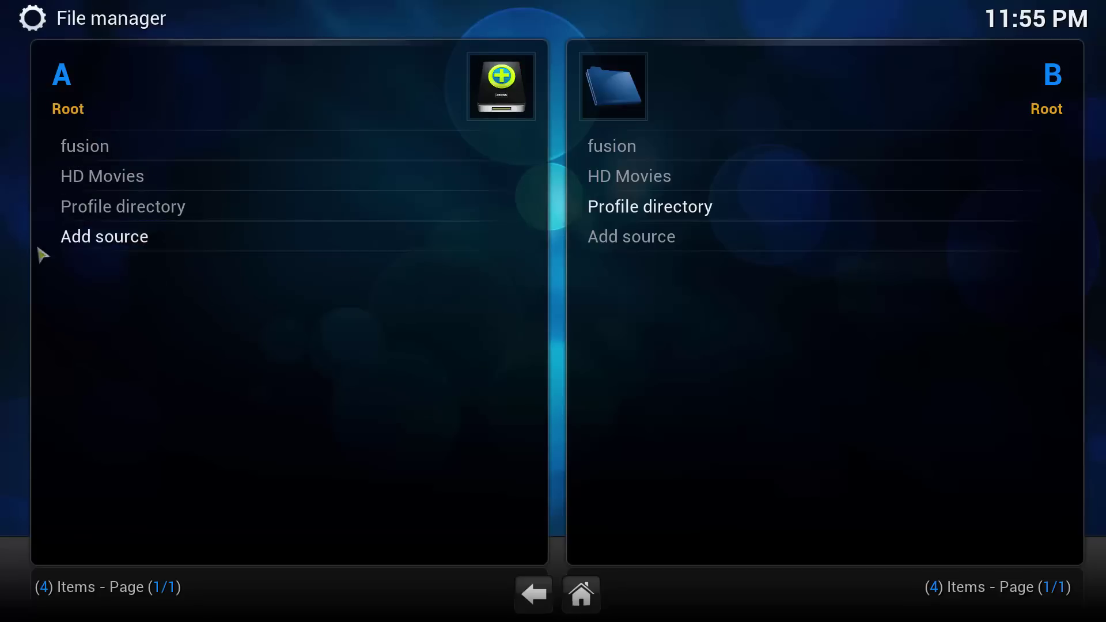
pyautogui.click(121, 249)
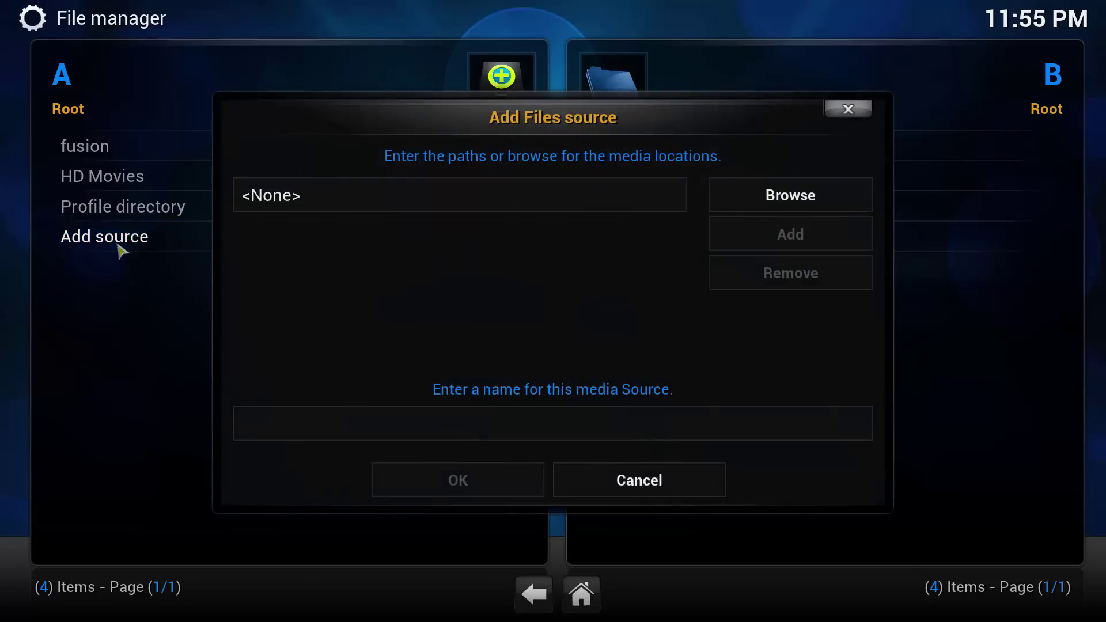
pyautogui.click(271, 209)
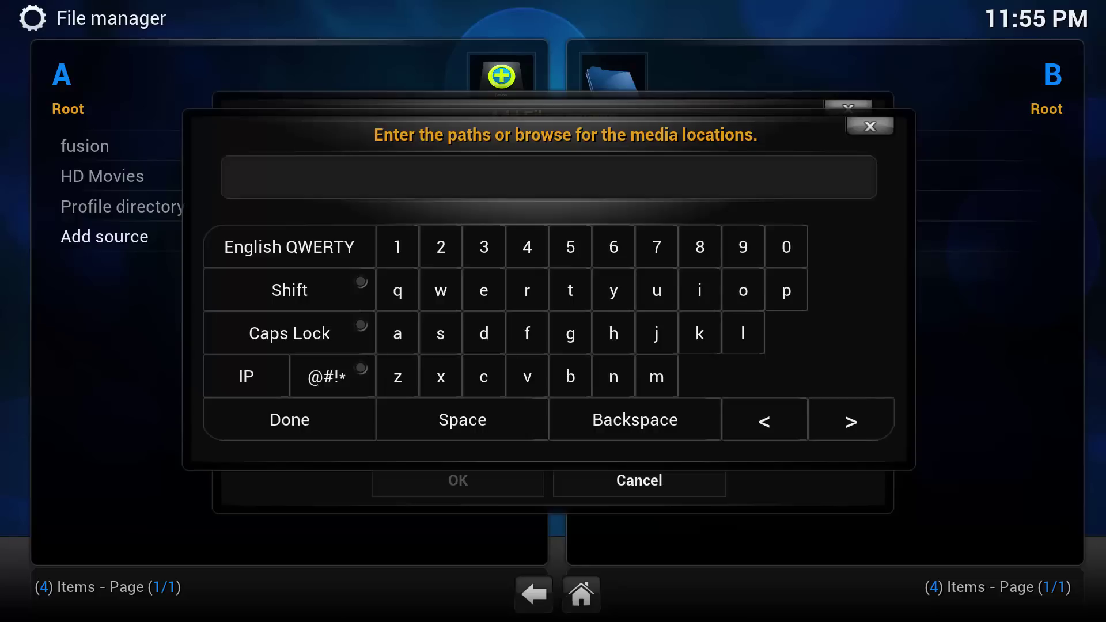
pyautogui.write('http:')
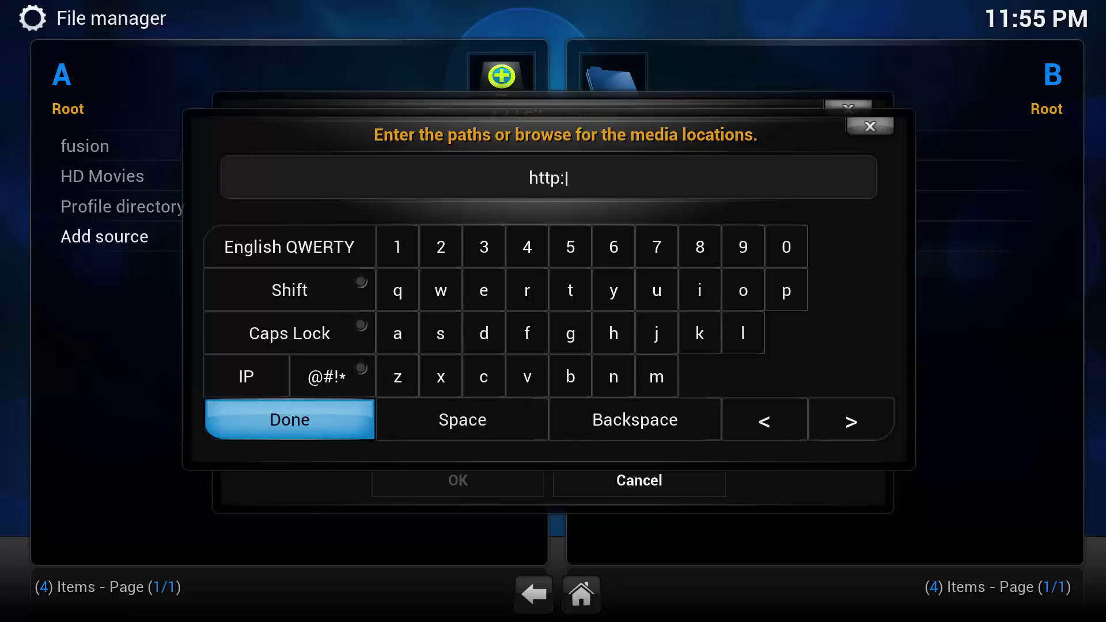
pyautogui.write('xfinity')
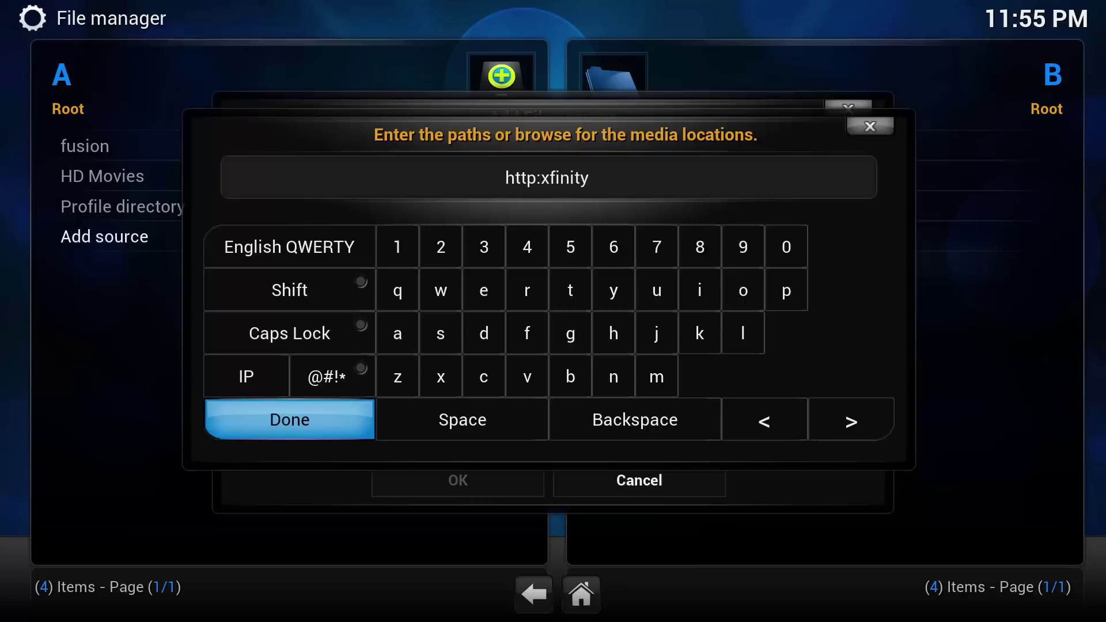
pyautogui.write('.')
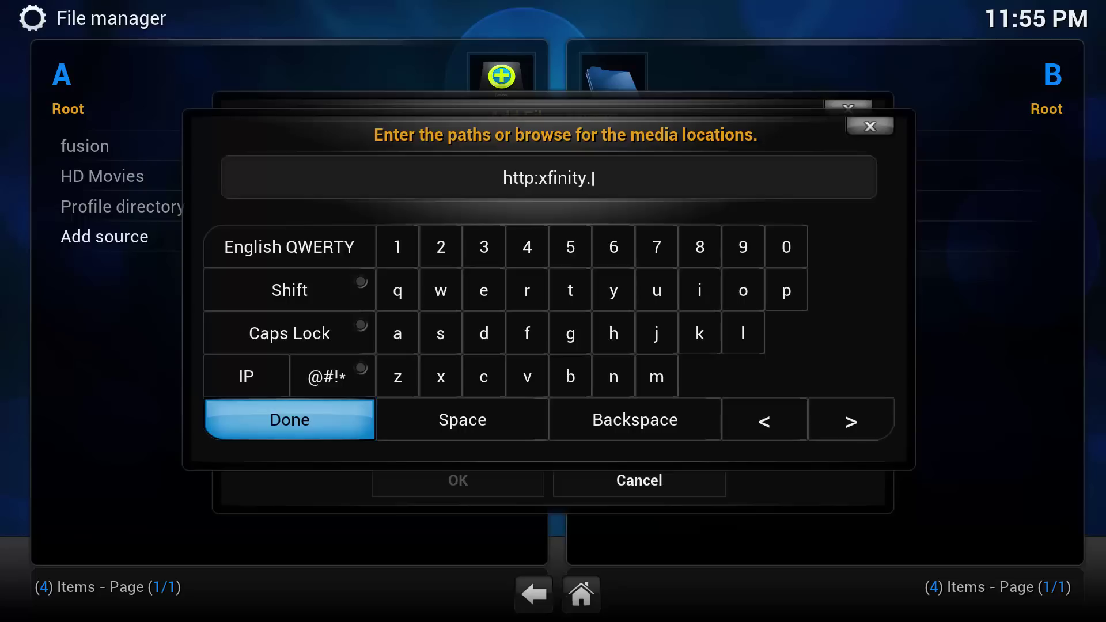
pyautogui.write('x')
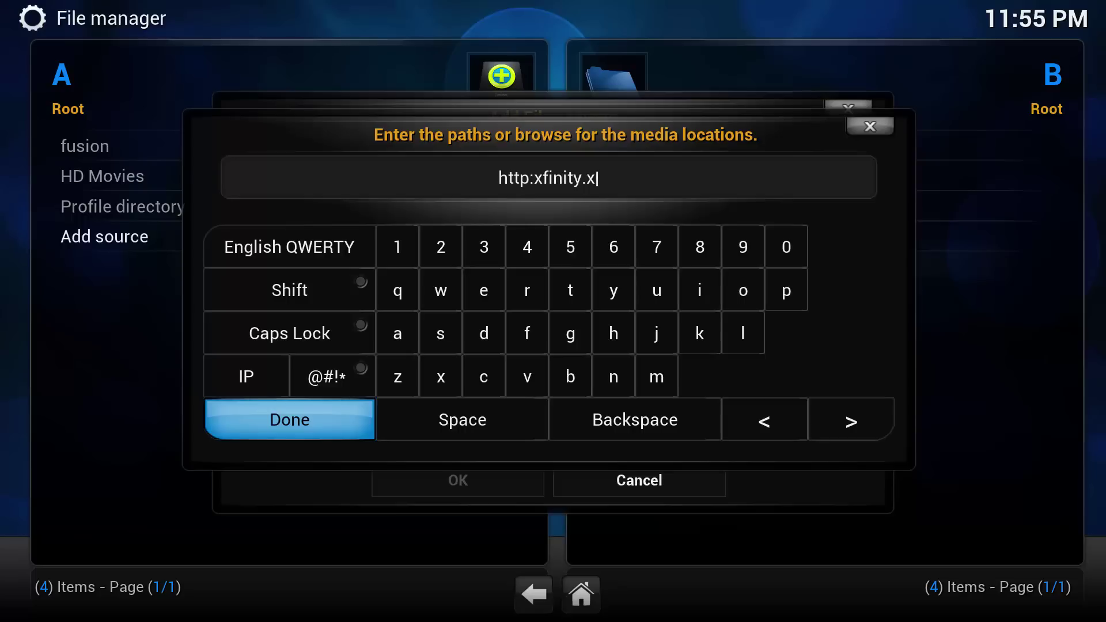
pyautogui.write('un')
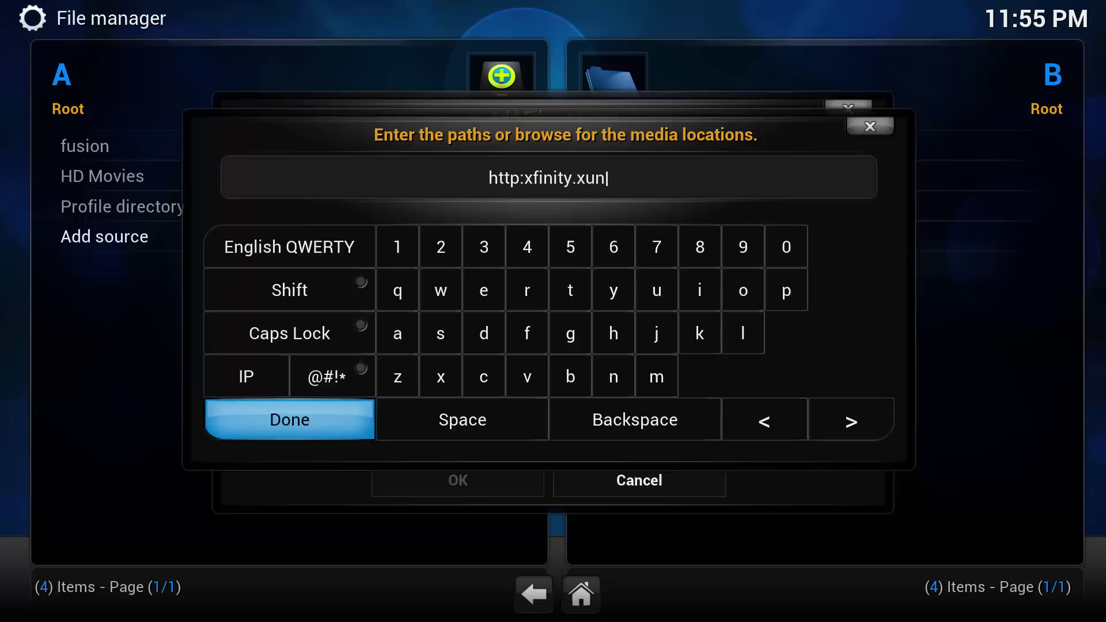
pyautogui.write('ity')
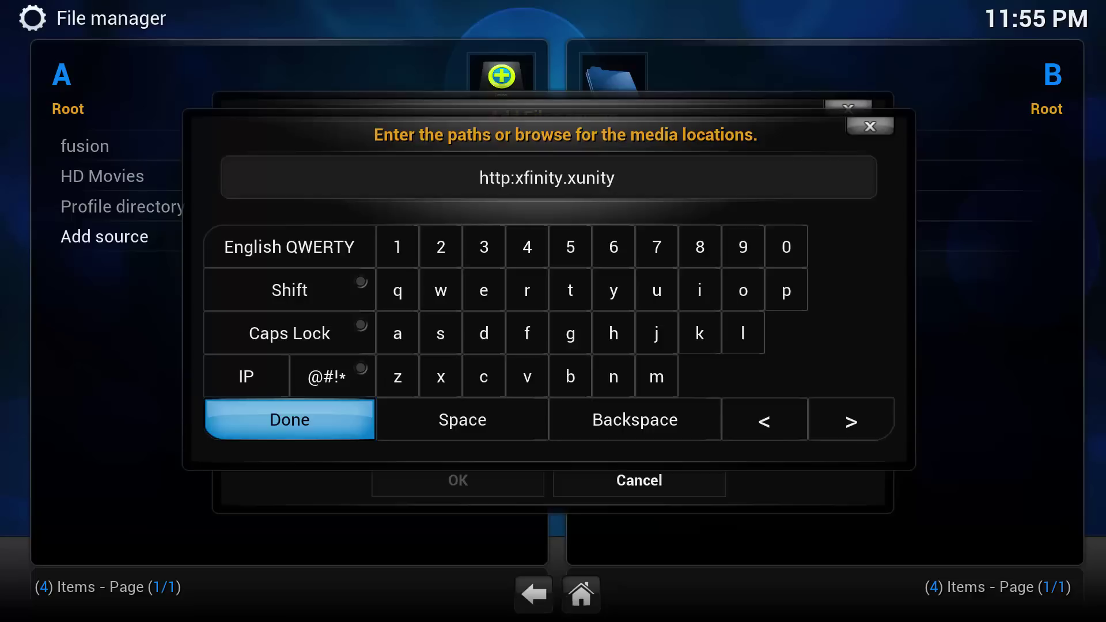
pyautogui.write('talk')
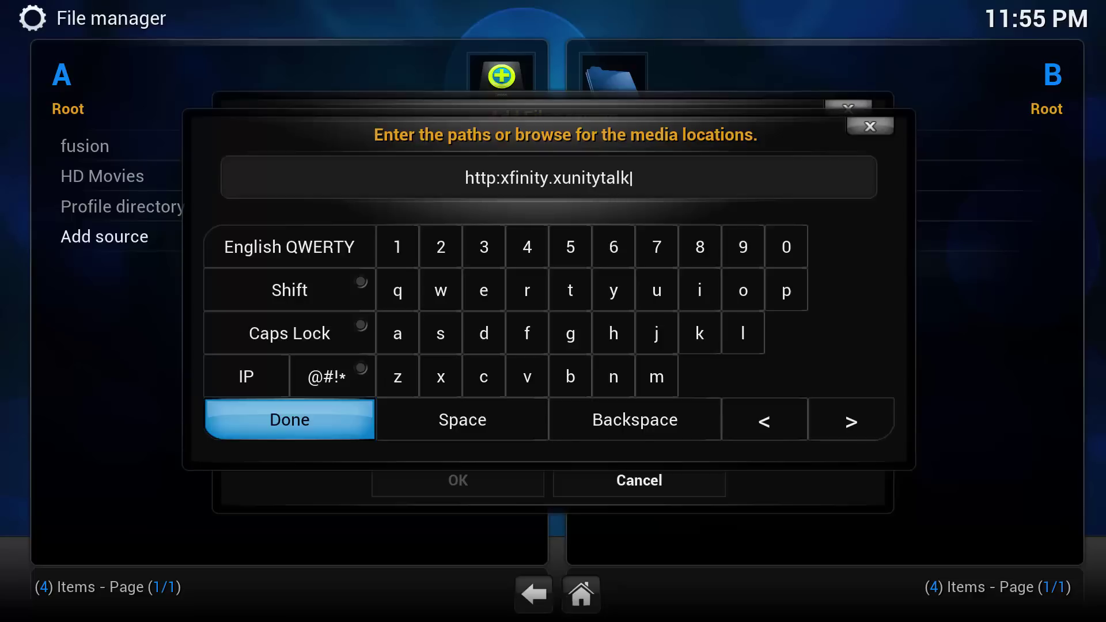
pyautogui.write('.com')
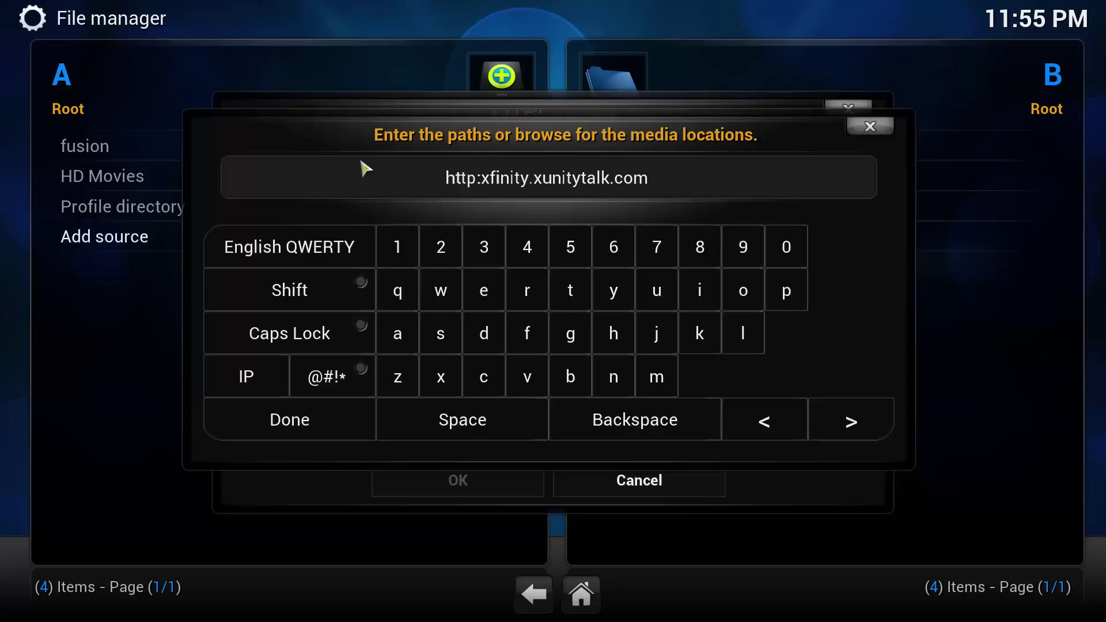
pyautogui.press('Left')
pyautogui.press('Left')
pyautogui.press('Left')
pyautogui.press('Left')
pyautogui.press('Left')
pyautogui.press('Left')
pyautogui.press('Left')
pyautogui.press('Left')
pyautogui.press('Left')
pyautogui.press('Left')
pyautogui.press('Left')
pyautogui.press('Left')
pyautogui.press('Left')
pyautogui.press('Left')
pyautogui.press('Left')
pyautogui.press('Left')
pyautogui.press('Left')
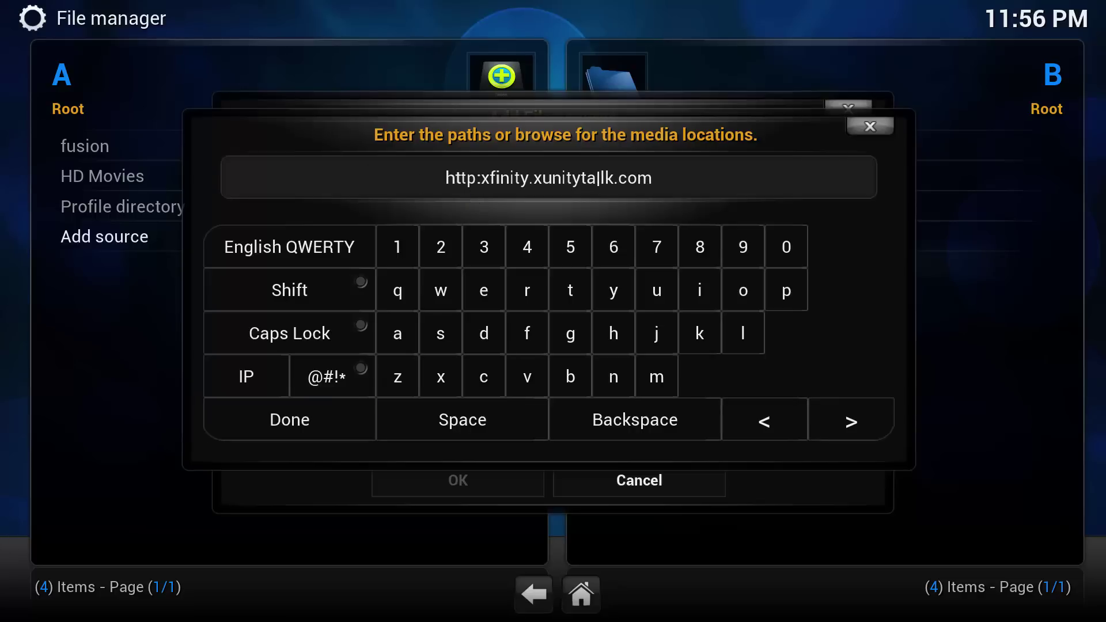
pyautogui.press('Left')
pyautogui.press('Left')
pyautogui.press('Left')
pyautogui.press('Left')
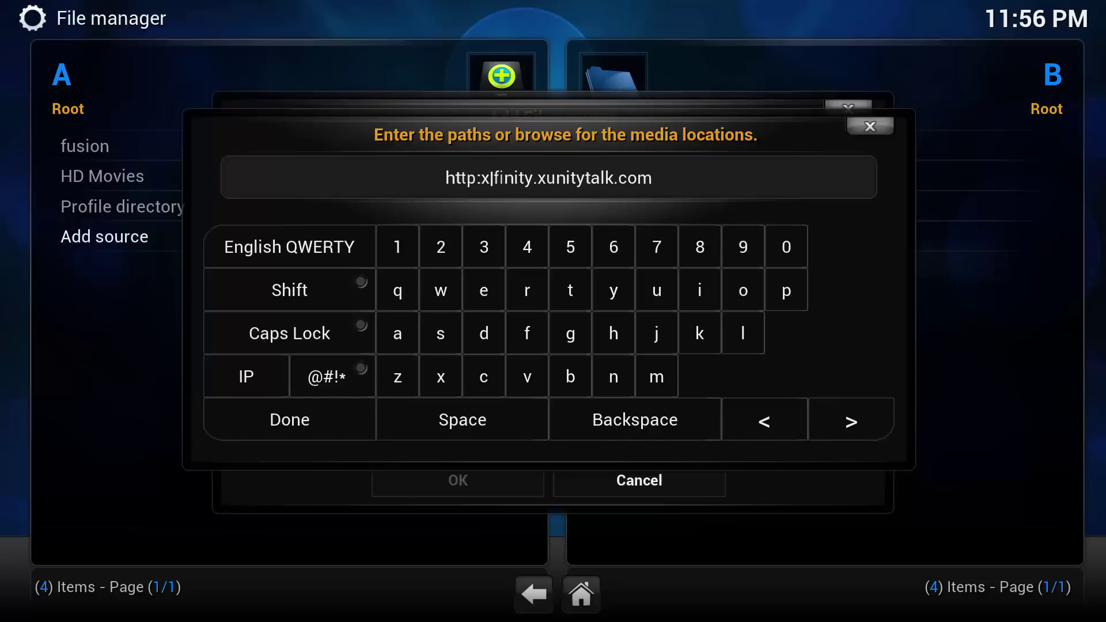
pyautogui.write('//')
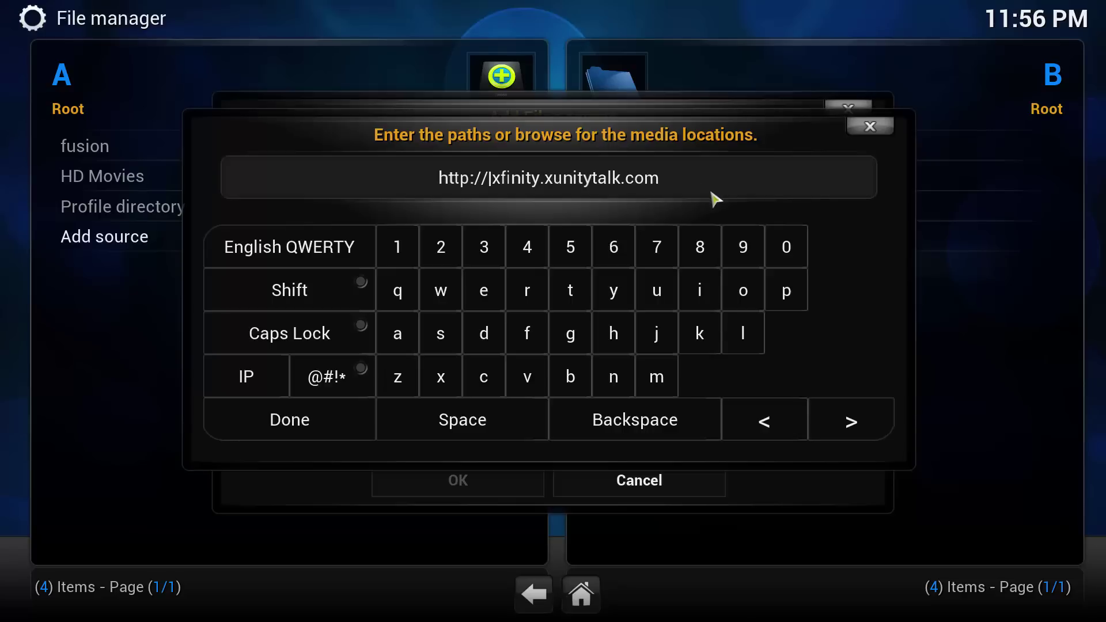
pyautogui.press('Right')
pyautogui.press('Right')
pyautogui.press('Right')
pyautogui.press('Right')
pyautogui.press('Right')
pyautogui.press('Right')
pyautogui.press('Right')
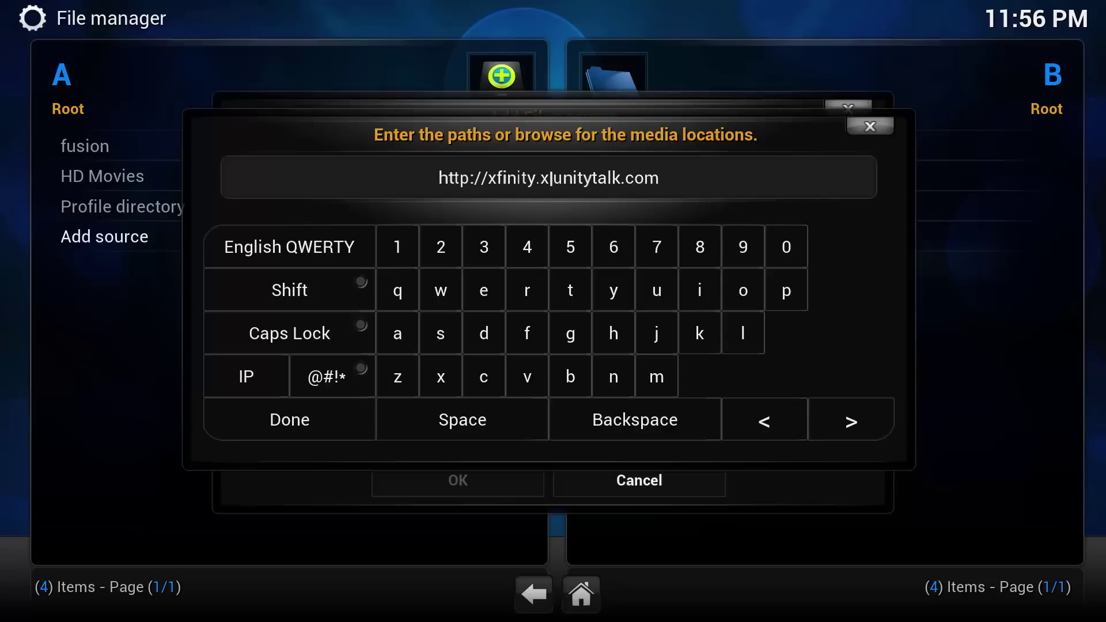
pyautogui.press('Right')
pyautogui.press('Right')
pyautogui.press('Right')
pyautogui.press('Right')
pyautogui.press('Right')
pyautogui.press('Right')
pyautogui.press('Right')
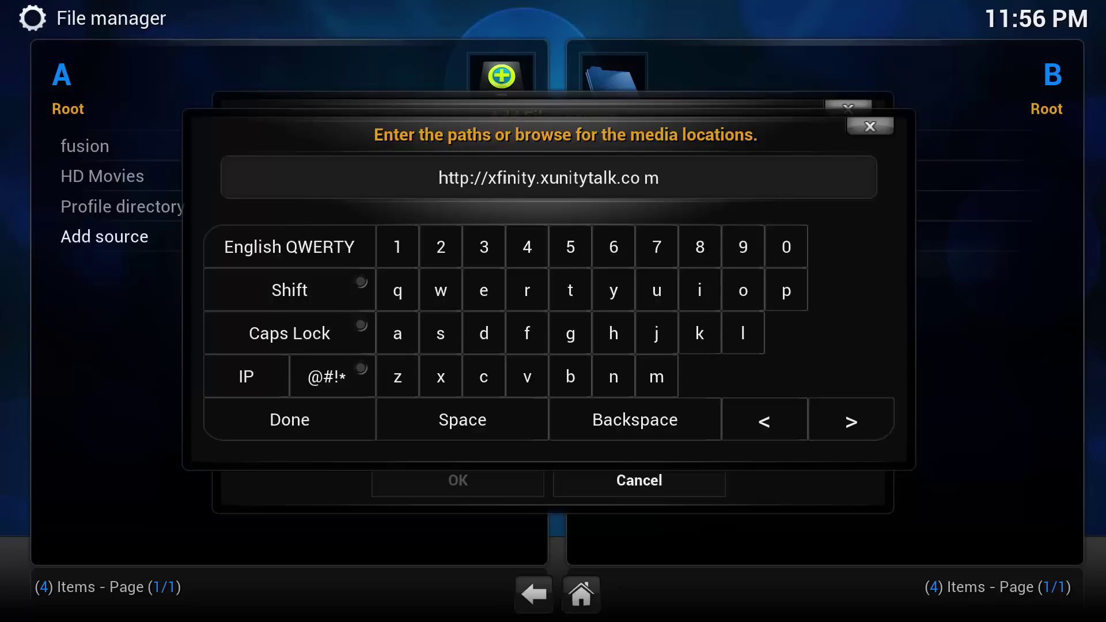
pyautogui.press('Right')
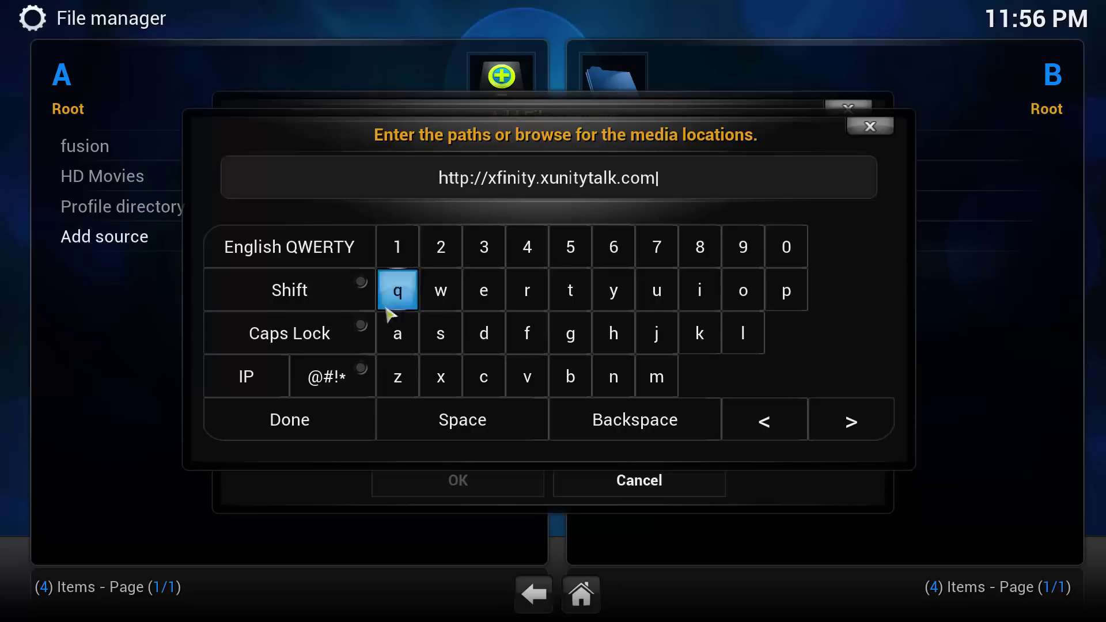
pyautogui.click(341, 433)
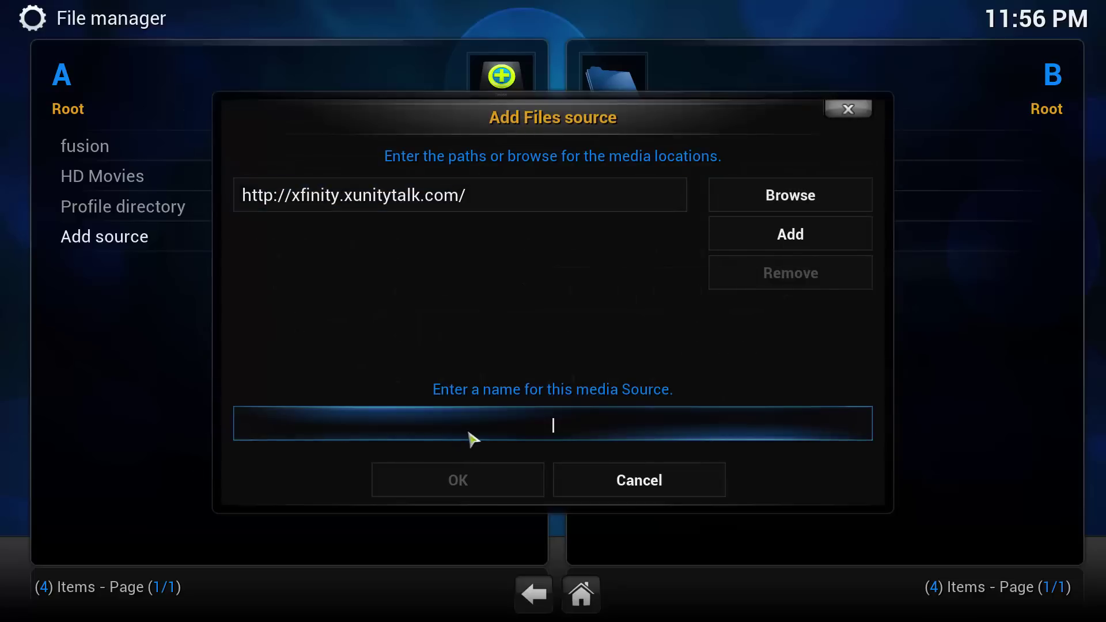
# Step: Save the source under the name Xunity, and open it to check its contents before returning to the root list
pyautogui.click(472, 439)
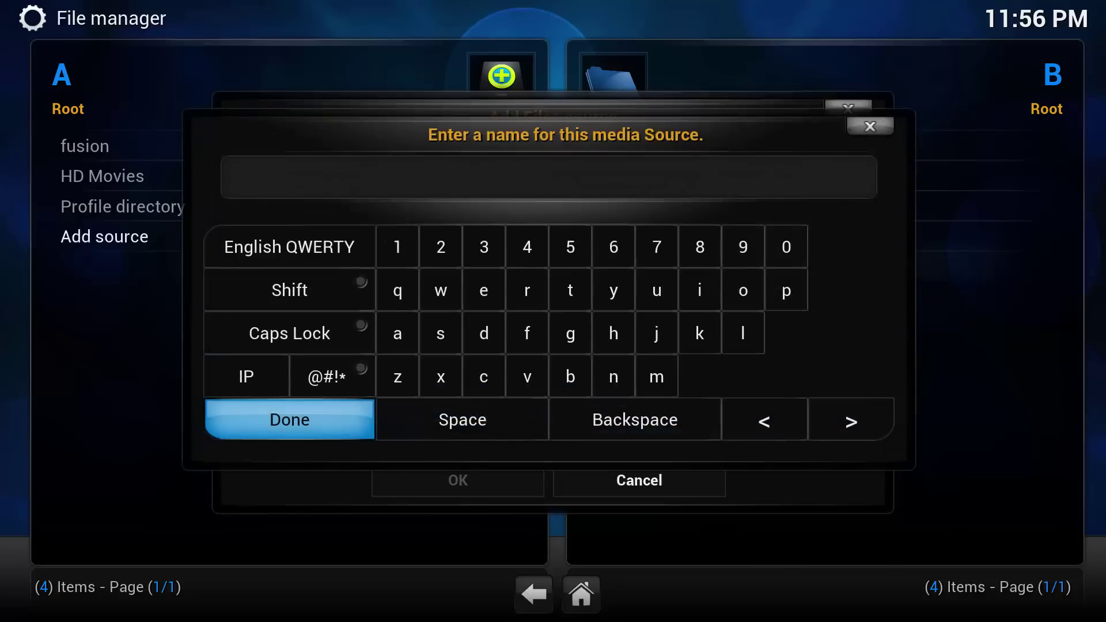
pyautogui.write('Xunity')
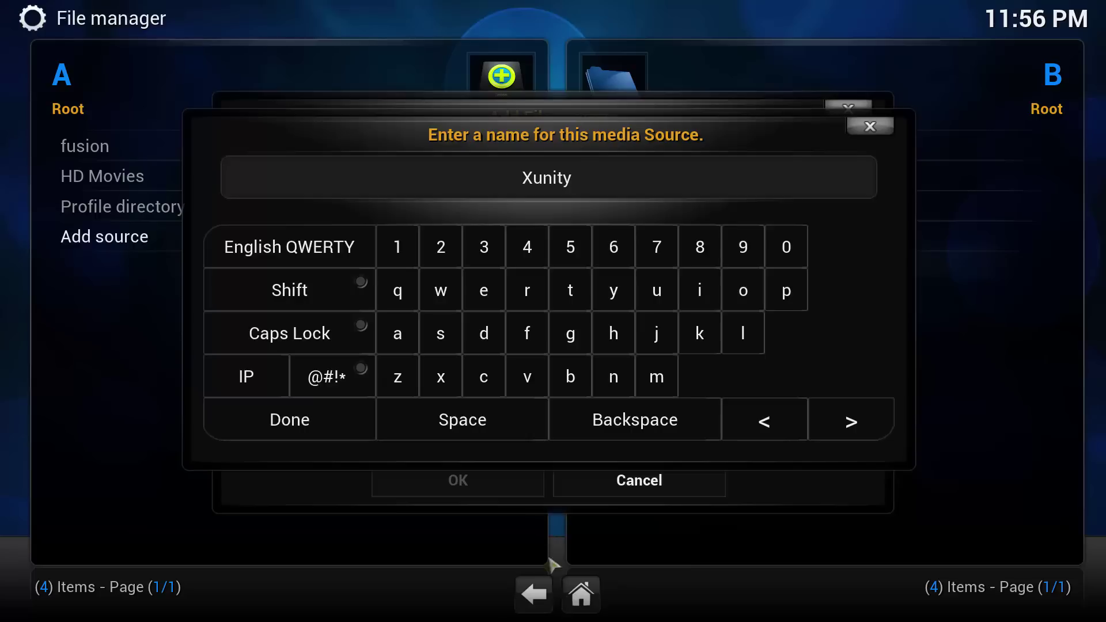
pyautogui.click(328, 438)
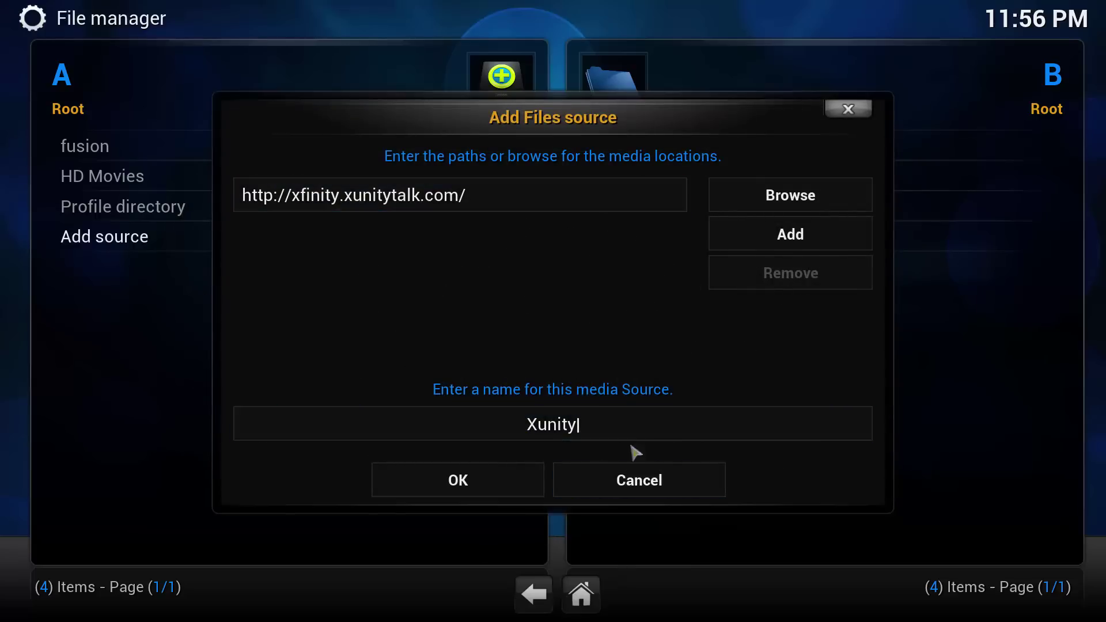
pyautogui.click(463, 494)
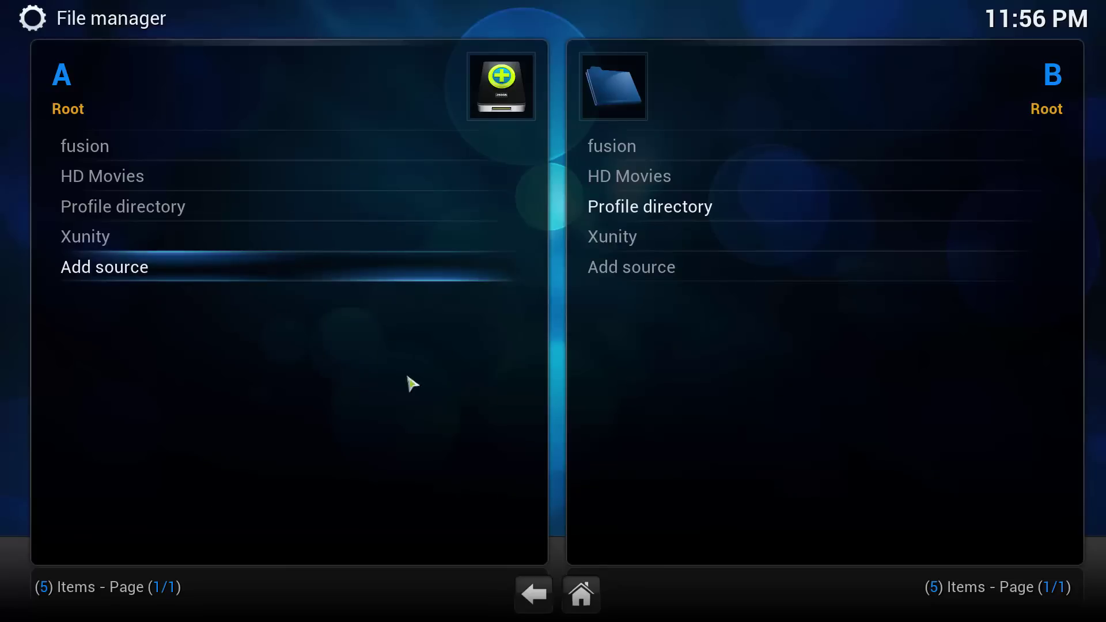
pyautogui.click(97, 241)
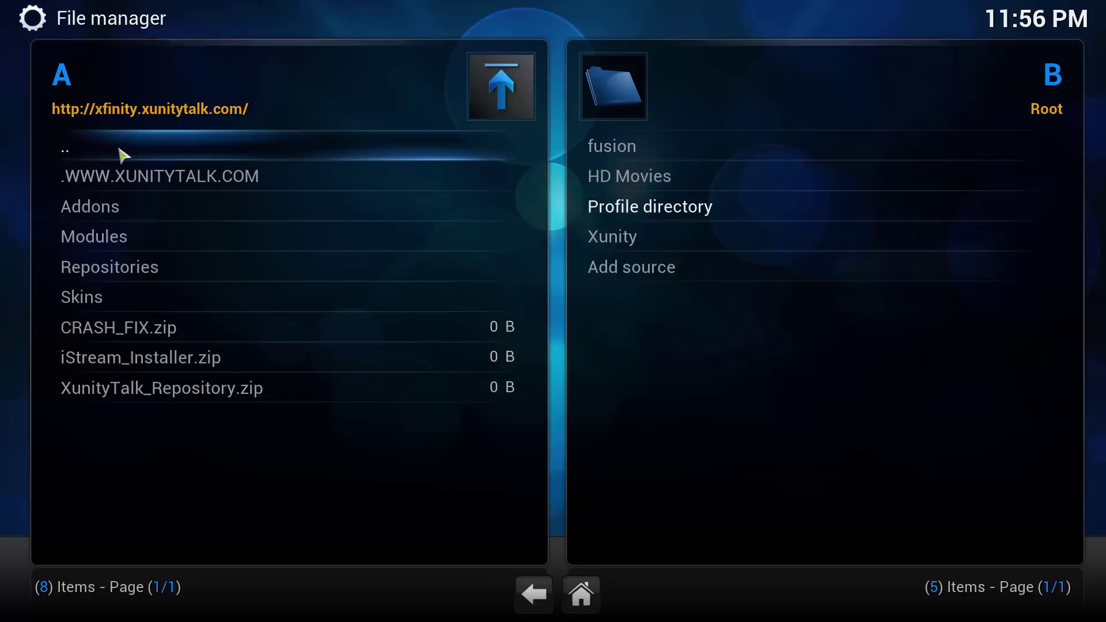
pyautogui.click(87, 155)
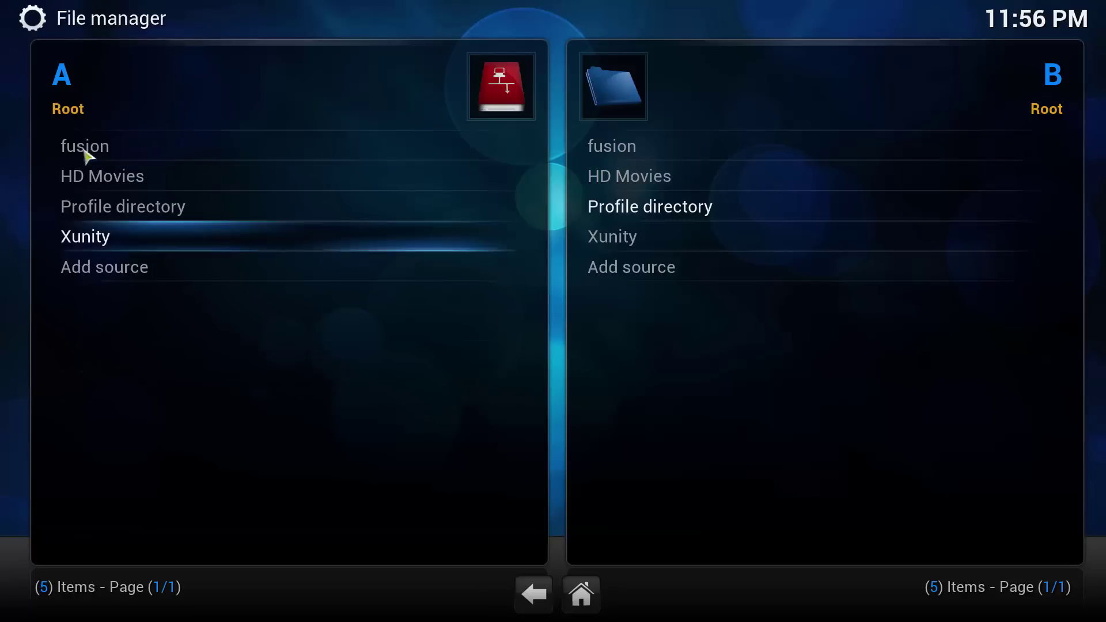
pyautogui.rightClick(144, 232)
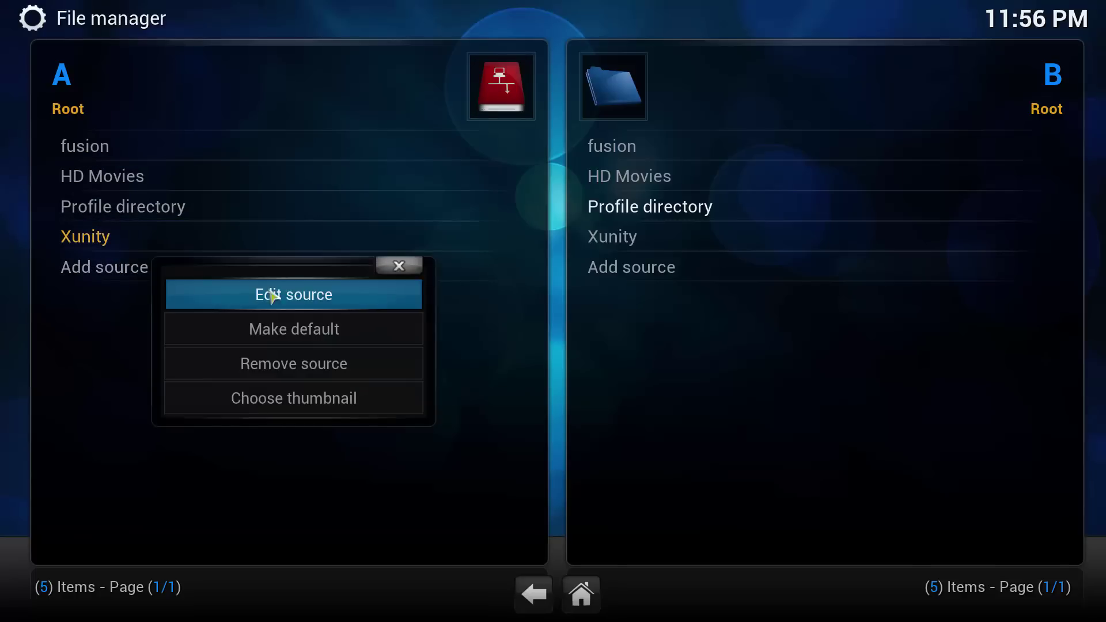
pyautogui.click(304, 310)
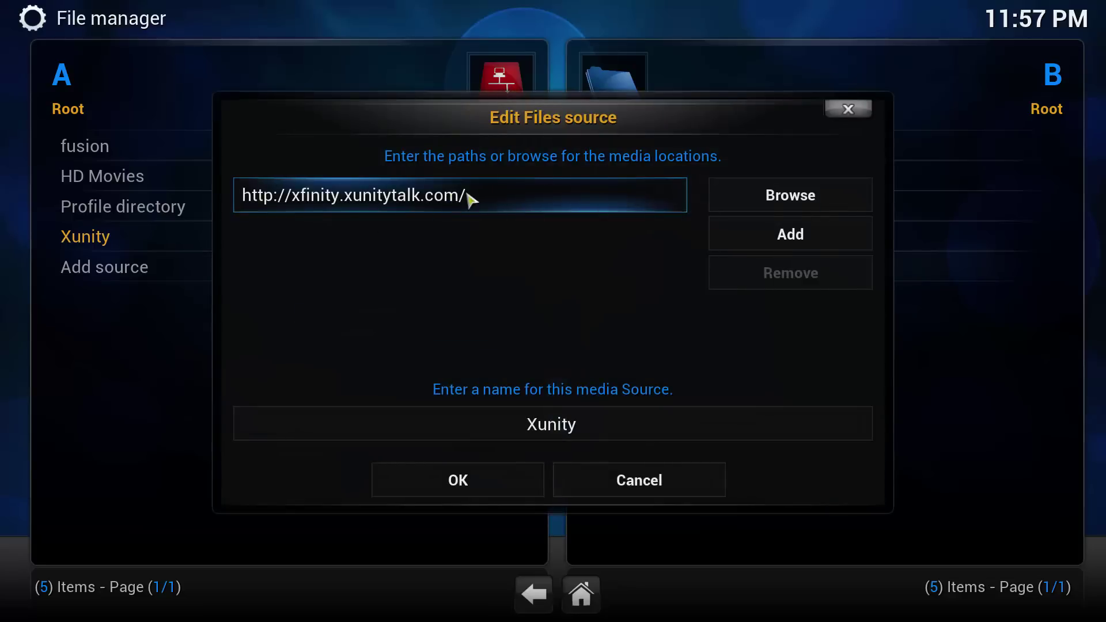
pyautogui.click(474, 202)
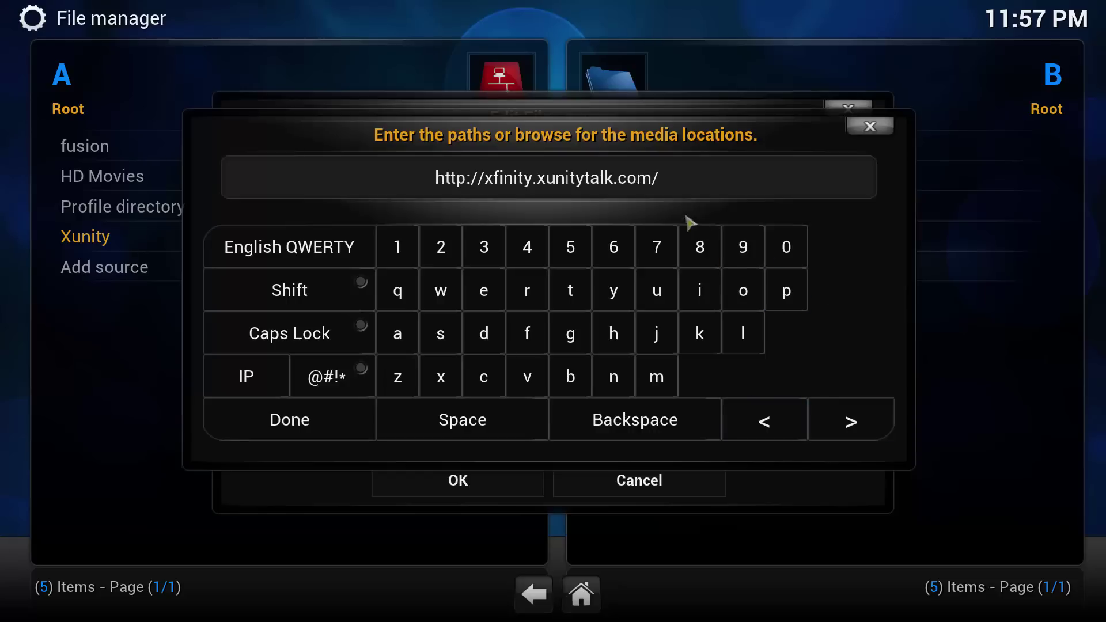
pyautogui.press('Left')
pyautogui.press('Left')
pyautogui.press('Left')
pyautogui.press('Left')
pyautogui.press('Left')
pyautogui.press('Left')
pyautogui.press('Left')
pyautogui.press('Left')
pyautogui.press('Left')
pyautogui.press('Left')
pyautogui.press('Left')
pyautogui.press('Left')
pyautogui.press('Left')
pyautogui.press('Left')
pyautogui.press('Left')
pyautogui.press('Left')
pyautogui.press('Left')
pyautogui.press('Left')
pyautogui.press('Left')
pyautogui.press('Left')
pyautogui.press('Left')
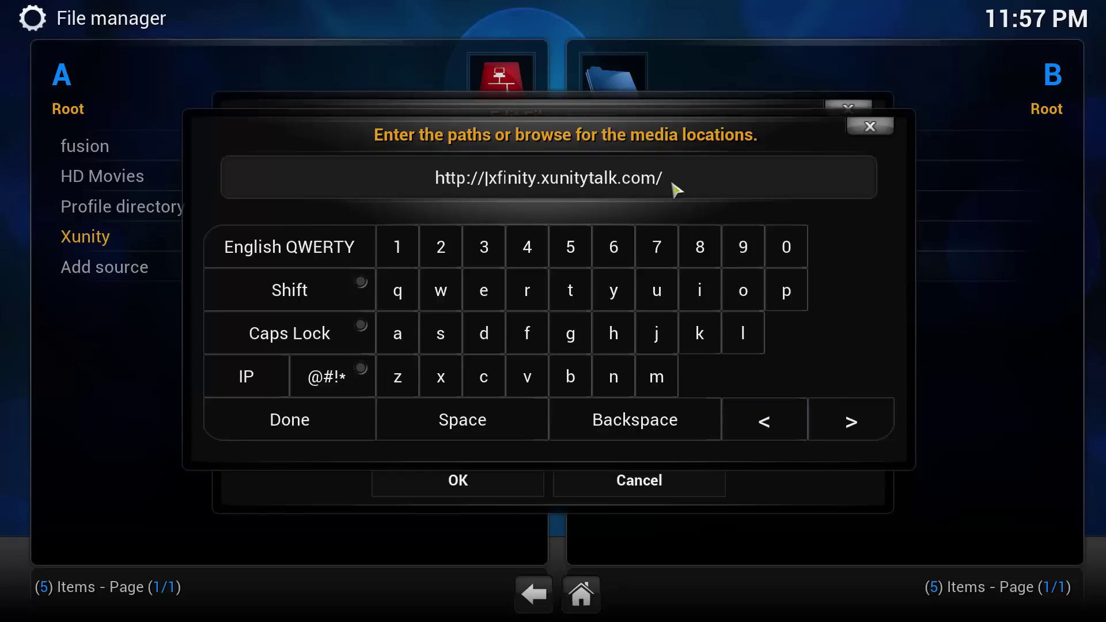
pyautogui.press('Right')
pyautogui.press('Right')
pyautogui.press('BackSpace')
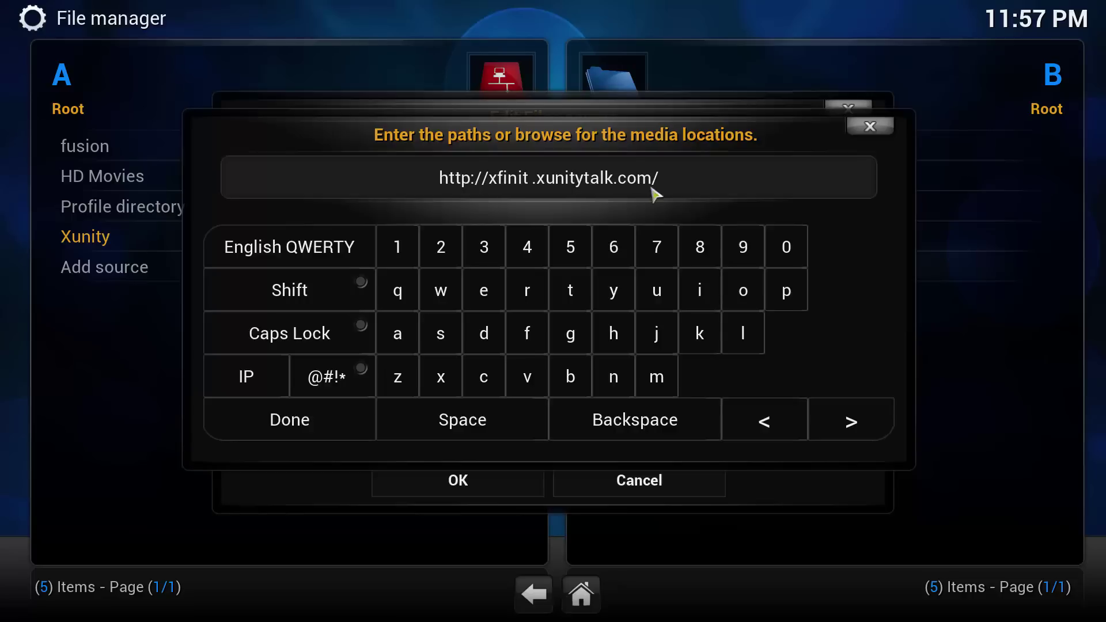
pyautogui.click(357, 423)
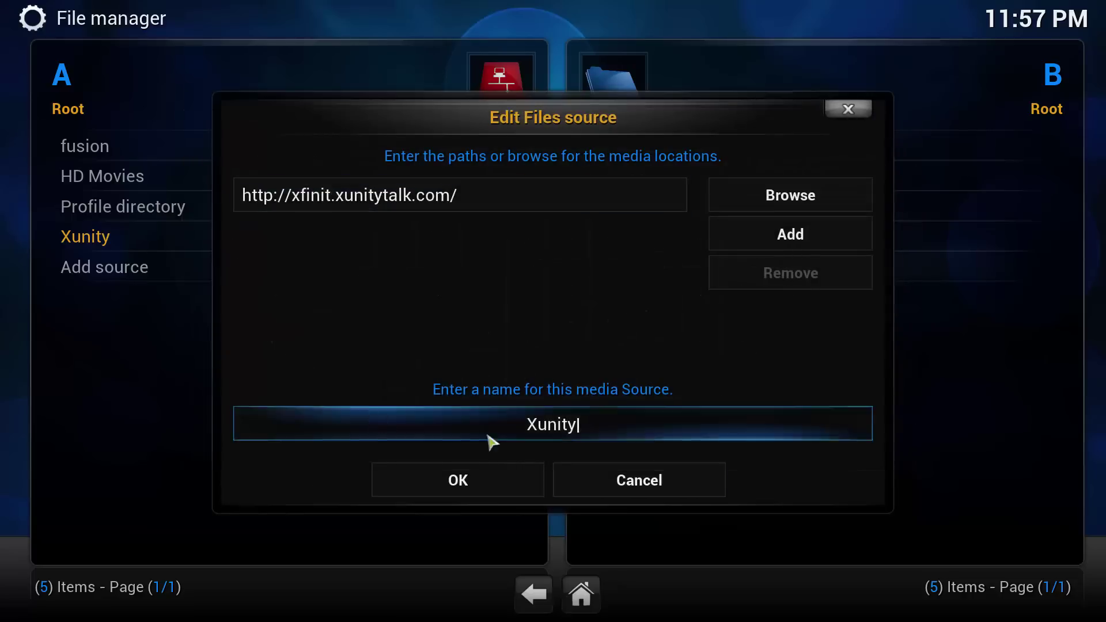
pyautogui.click(536, 489)
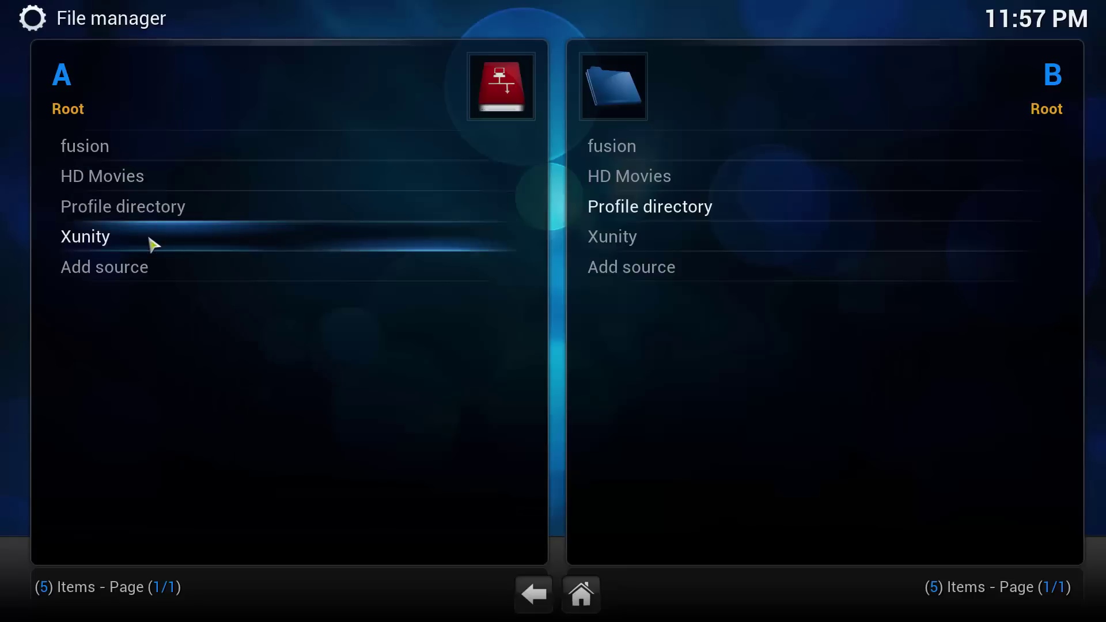
pyautogui.click(111, 247)
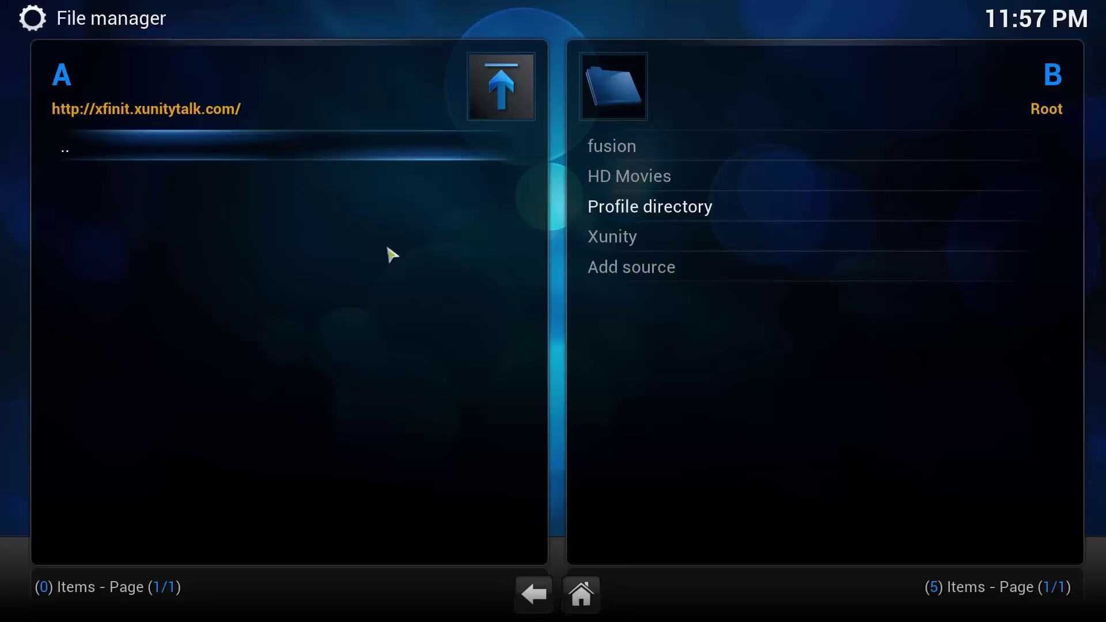
pyautogui.click(79, 154)
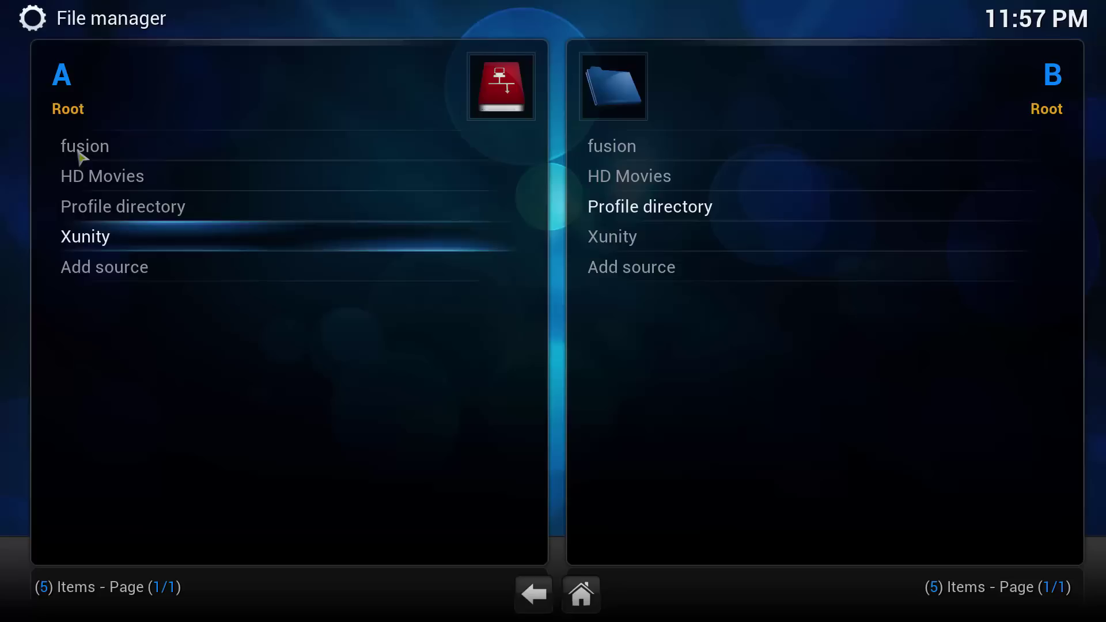
pyautogui.rightClick(98, 236)
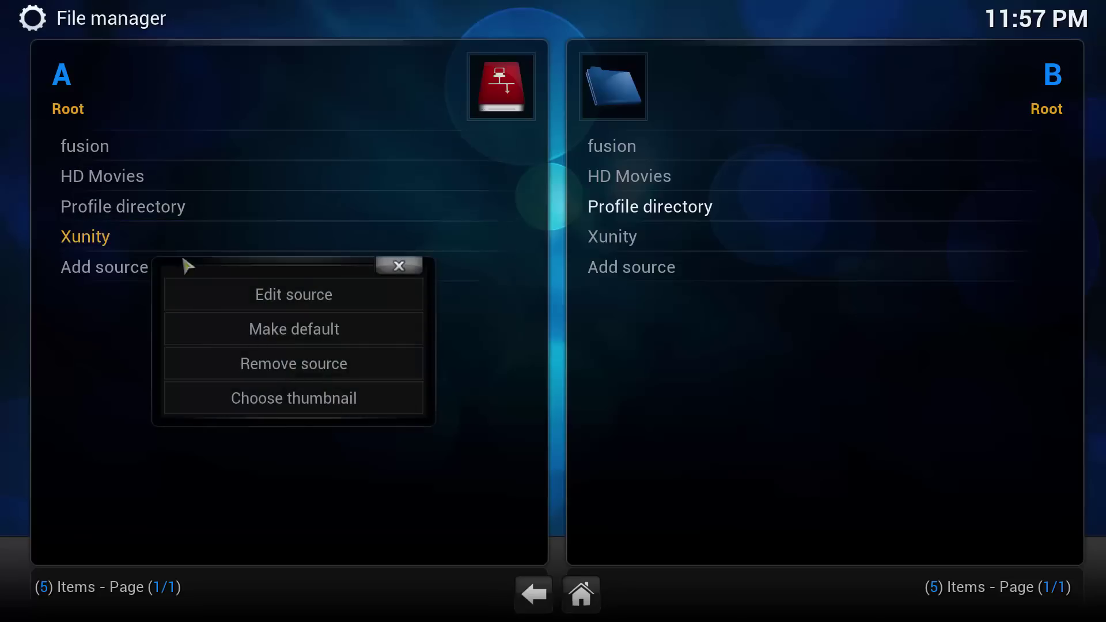
pyautogui.click(279, 304)
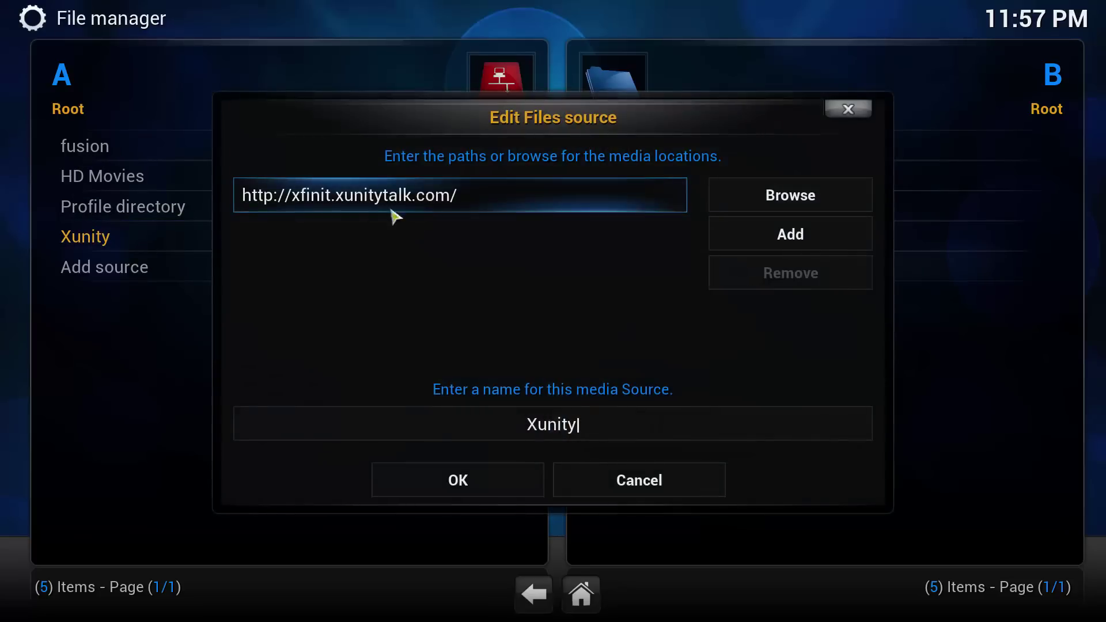
pyautogui.click(334, 201)
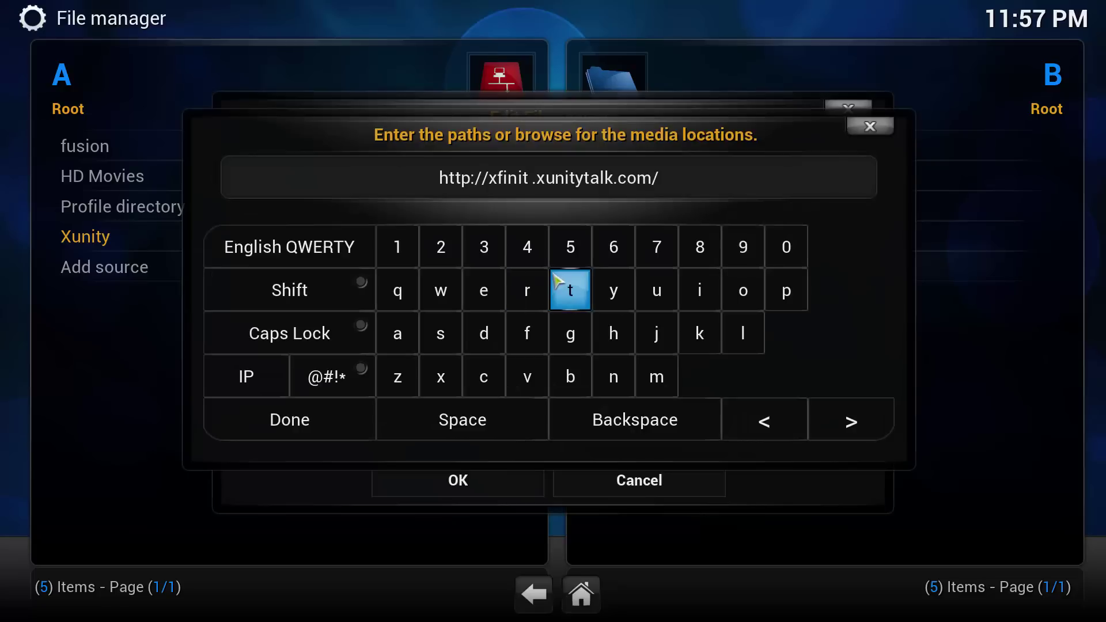
pyautogui.write('y')
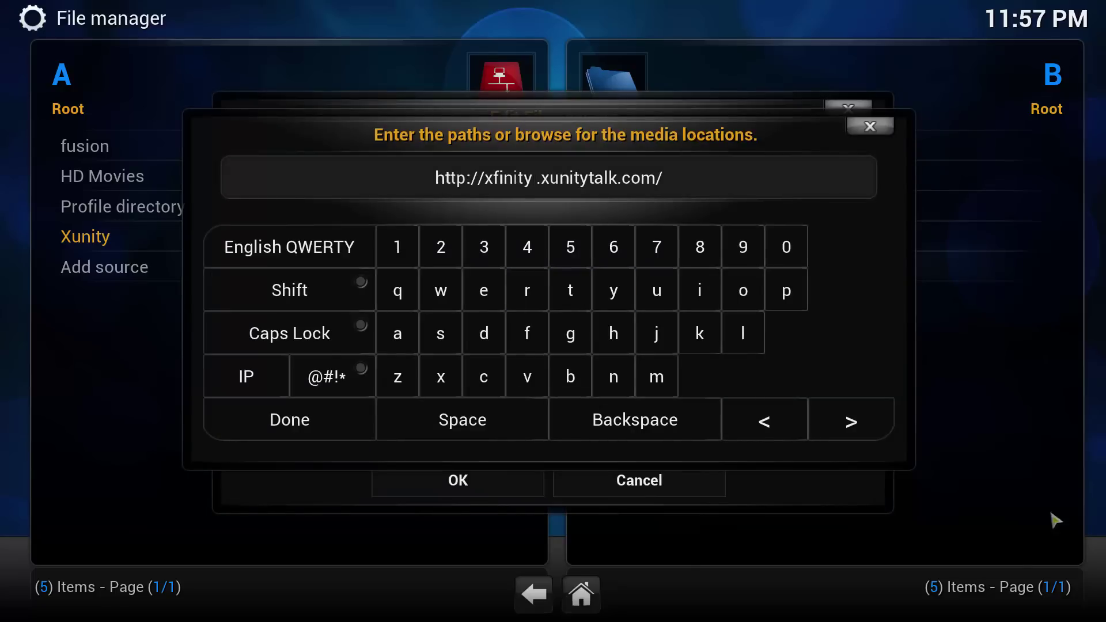
pyautogui.click(290, 419)
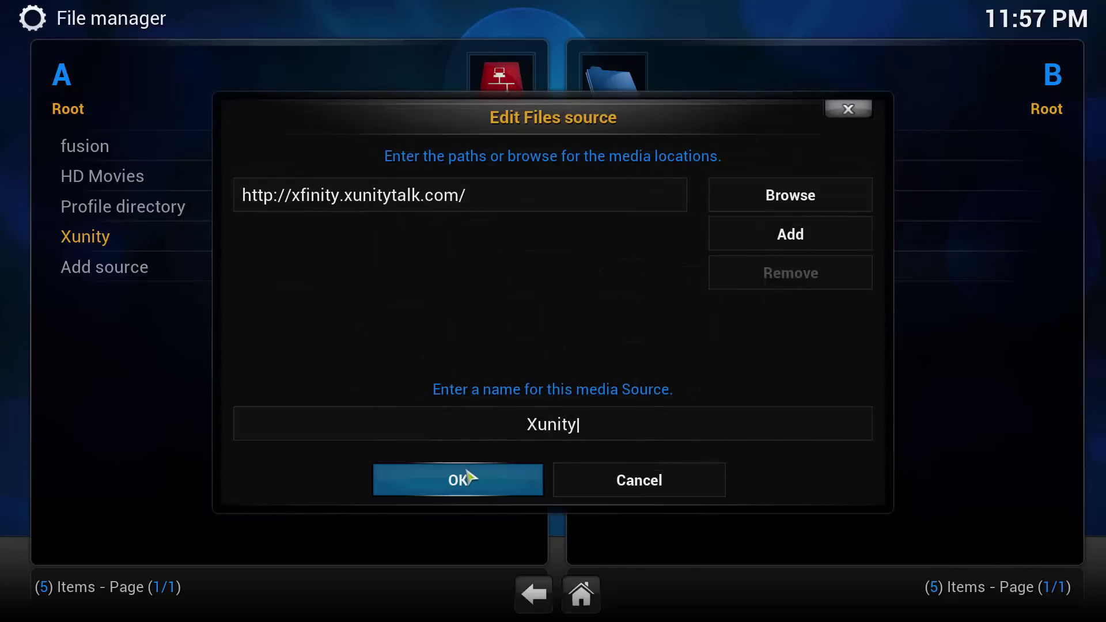
pyautogui.click(468, 477)
pyautogui.click(111, 240)
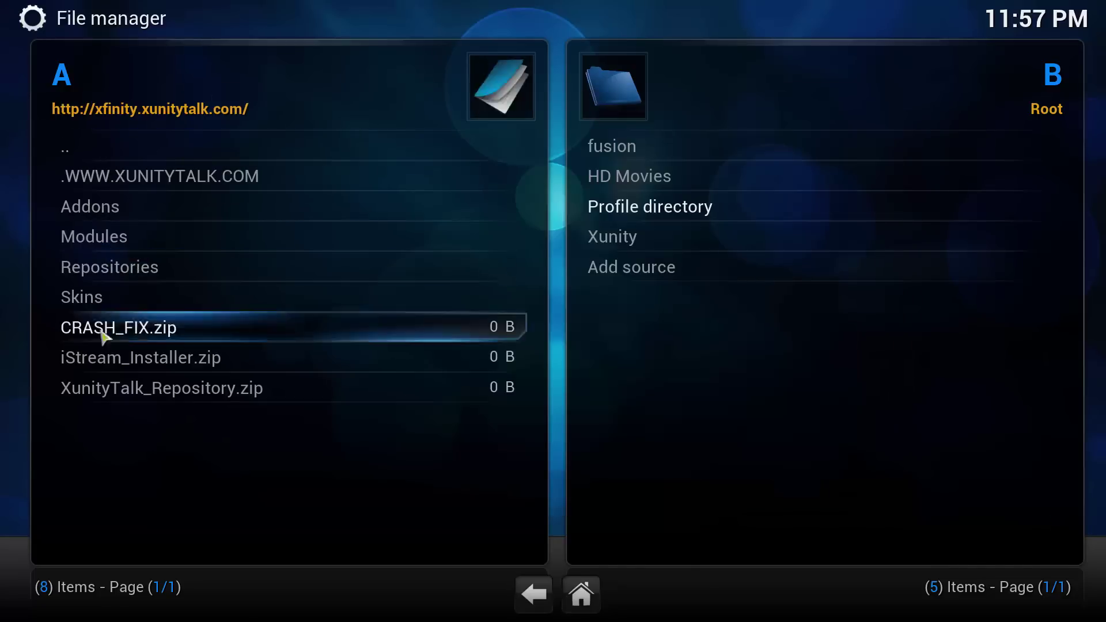
pyautogui.click(83, 150)
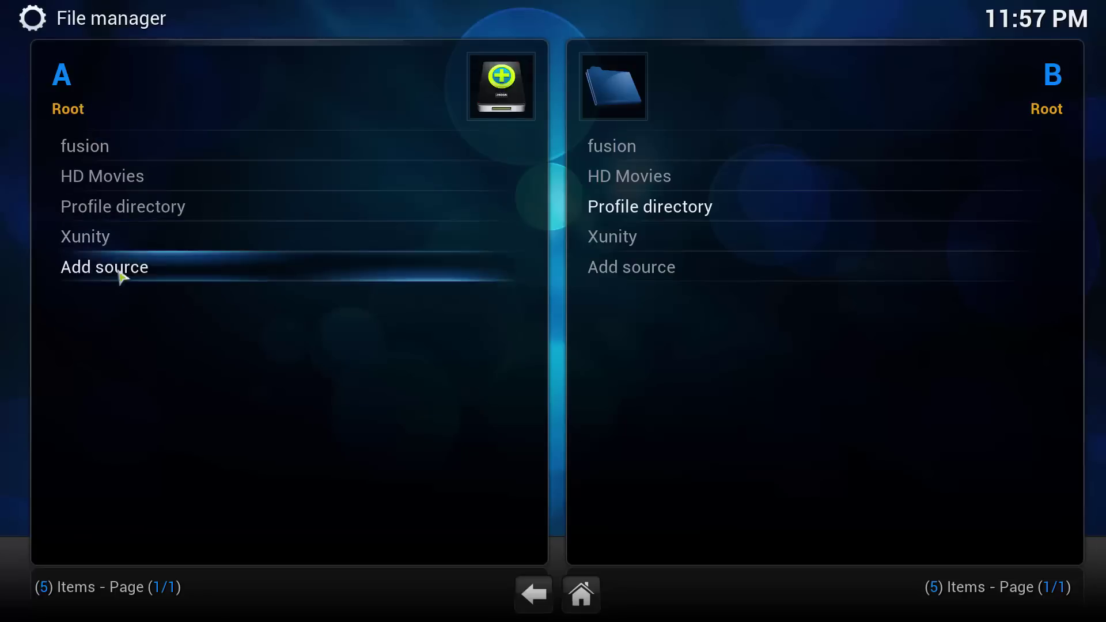
# Step: Review the Xunity source's path and name in its edit dialog, closing it without changes
pyautogui.rightClick(96, 246)
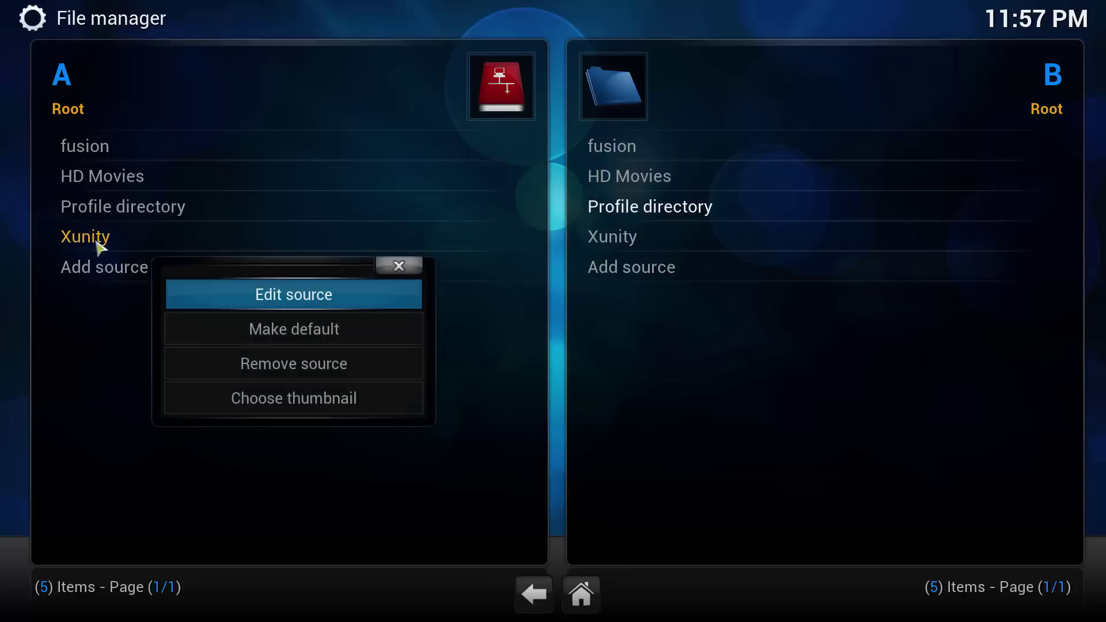
pyautogui.click(291, 301)
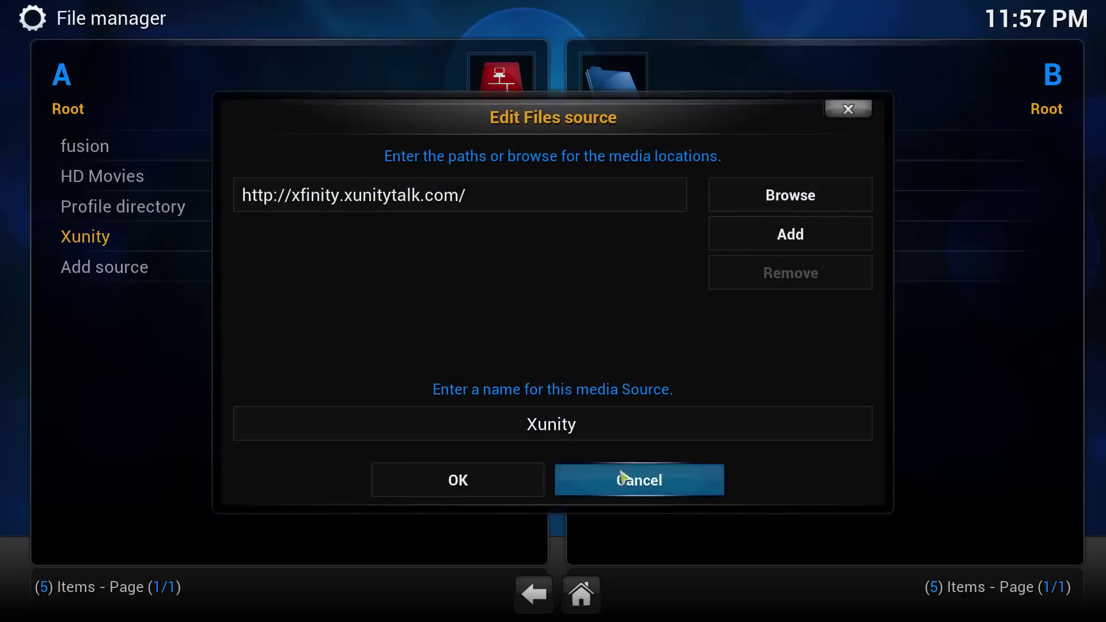
pyautogui.click(648, 492)
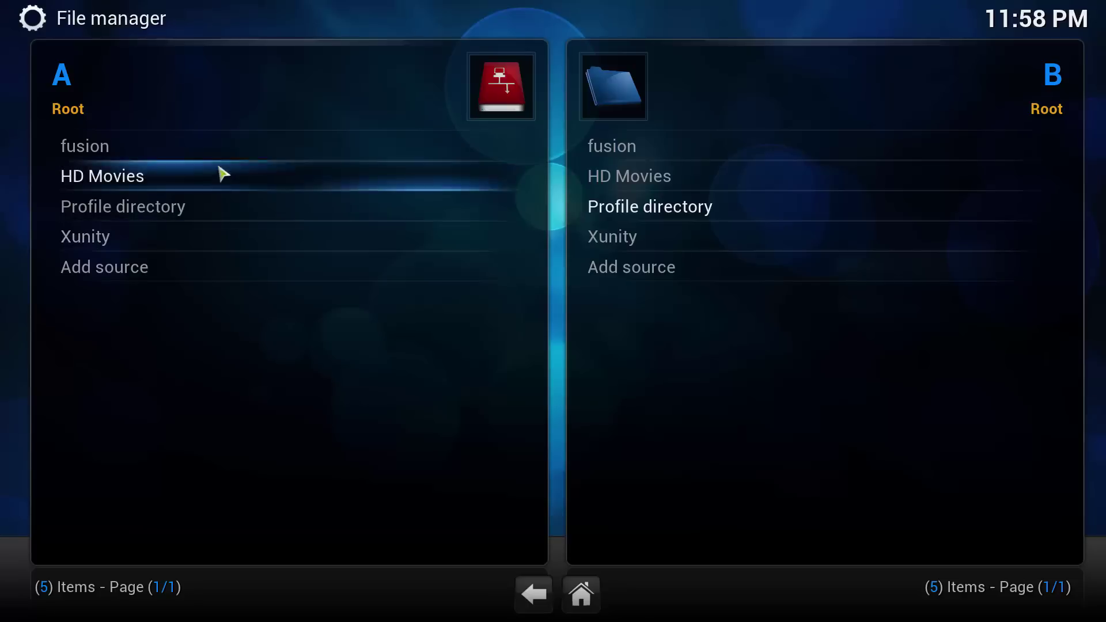
# Step: From the add-on settings, install plugin.video.hubwizard-1.1.9.zip from the fusion source's start-here folder, dismissing the first-run help
pyautogui.click(583, 597)
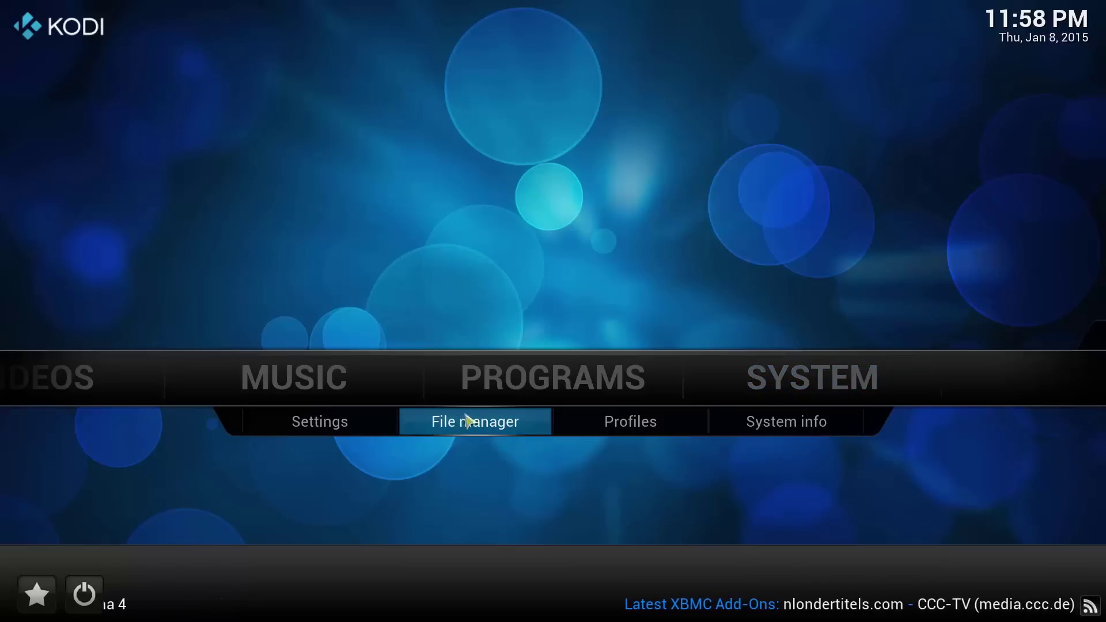
pyautogui.click(340, 432)
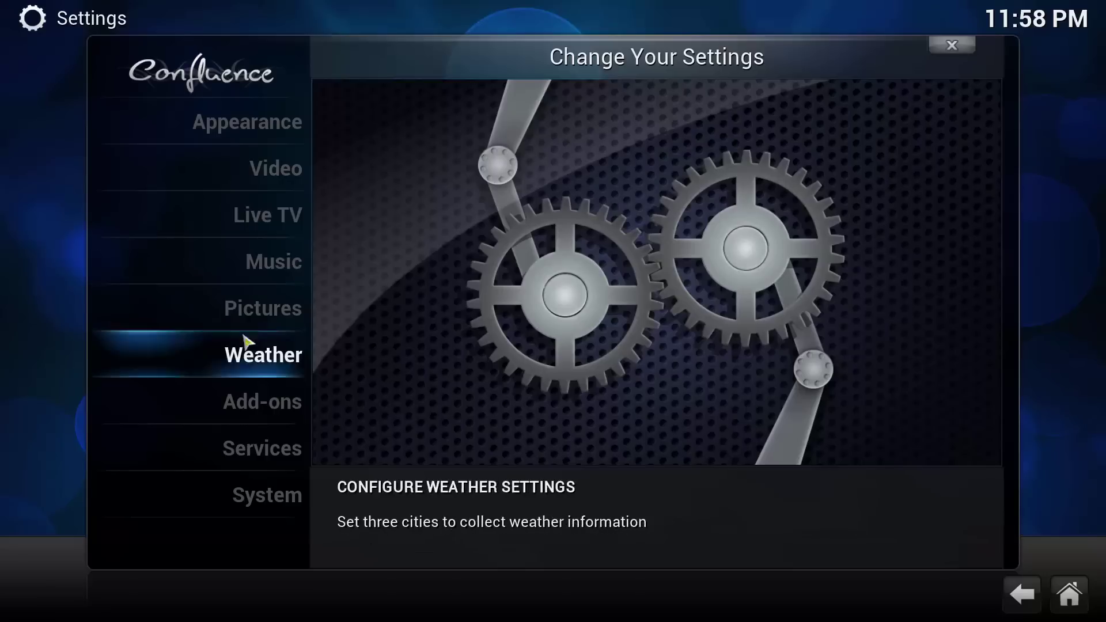
pyautogui.click(266, 410)
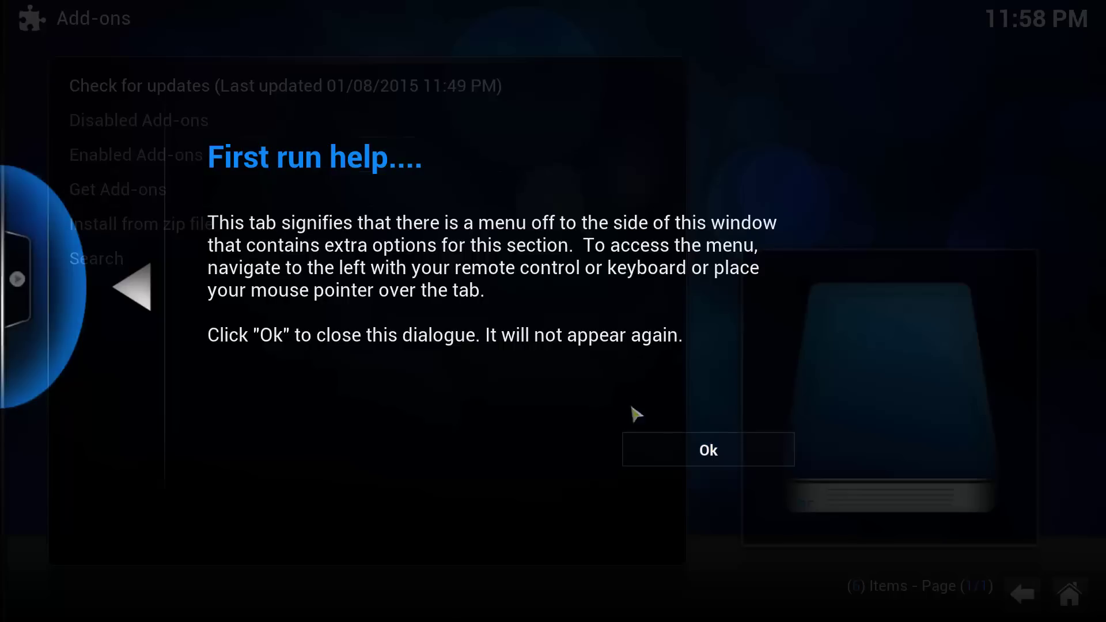
pyautogui.click(674, 443)
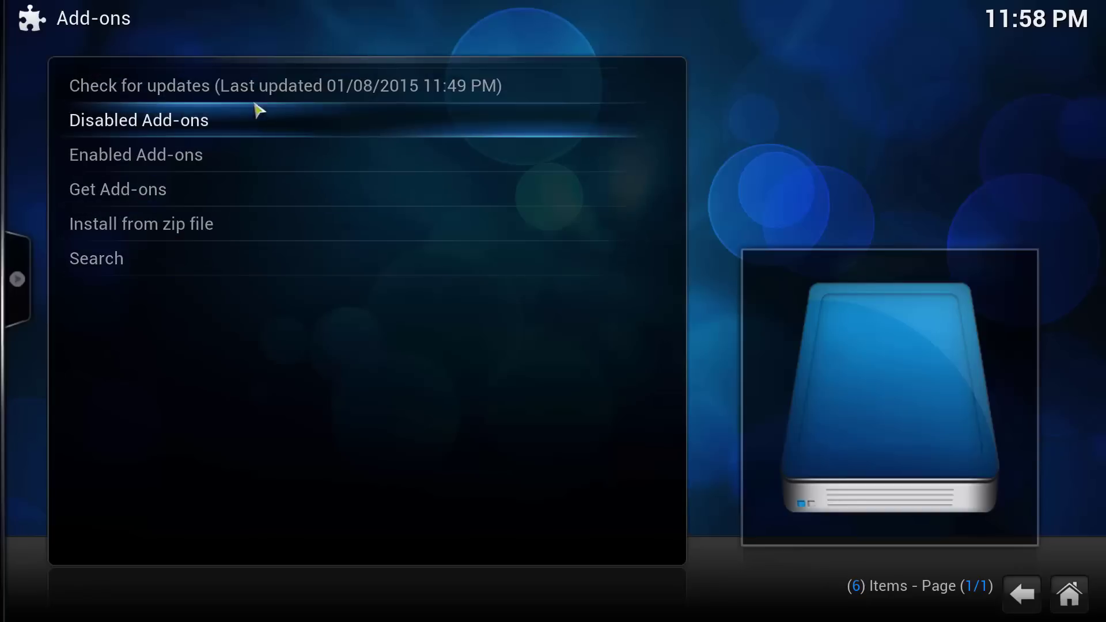
pyautogui.click(183, 236)
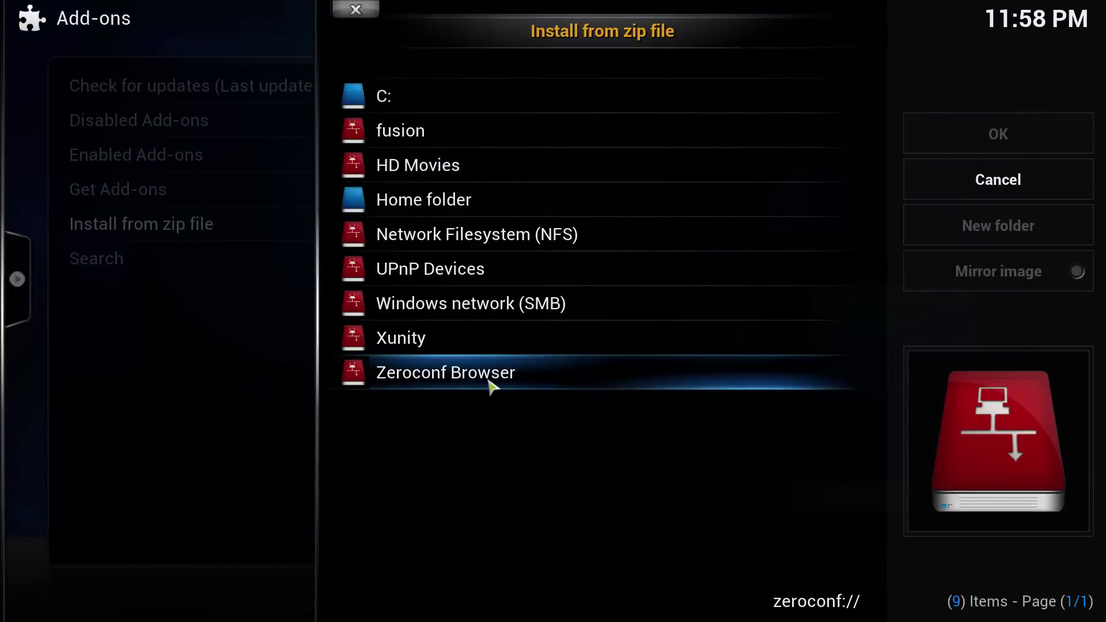
pyautogui.click(414, 136)
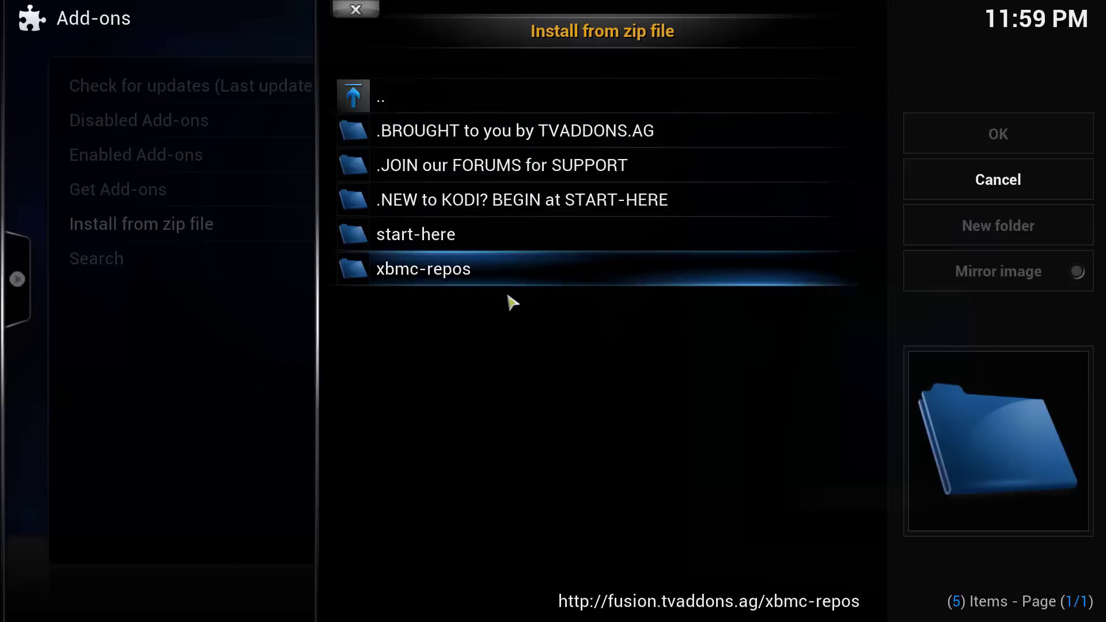
pyautogui.click(433, 242)
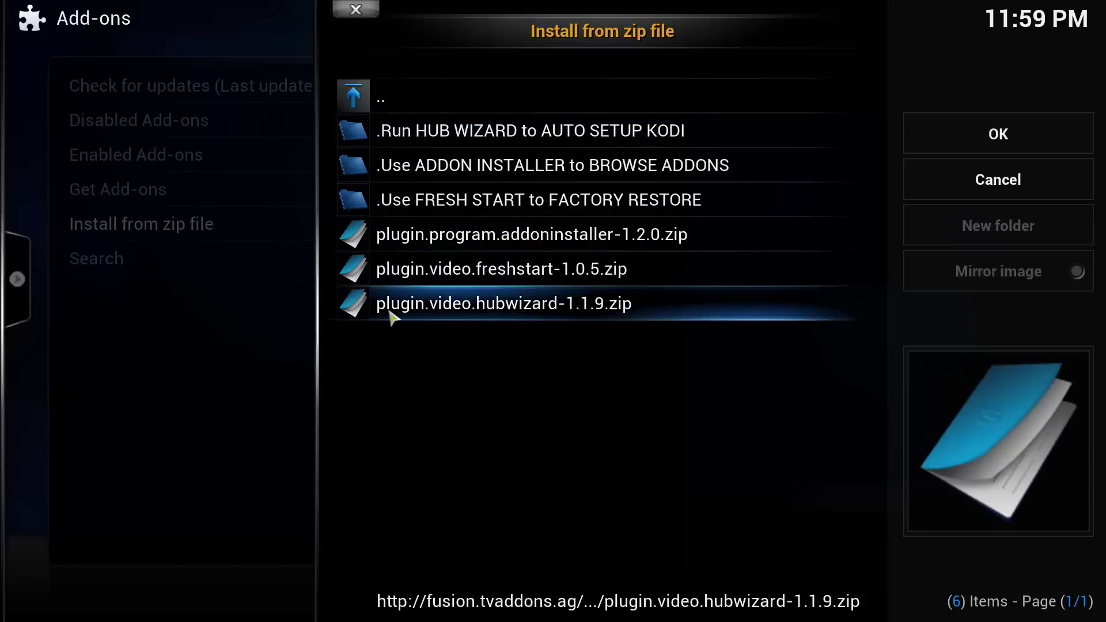
pyautogui.click(579, 311)
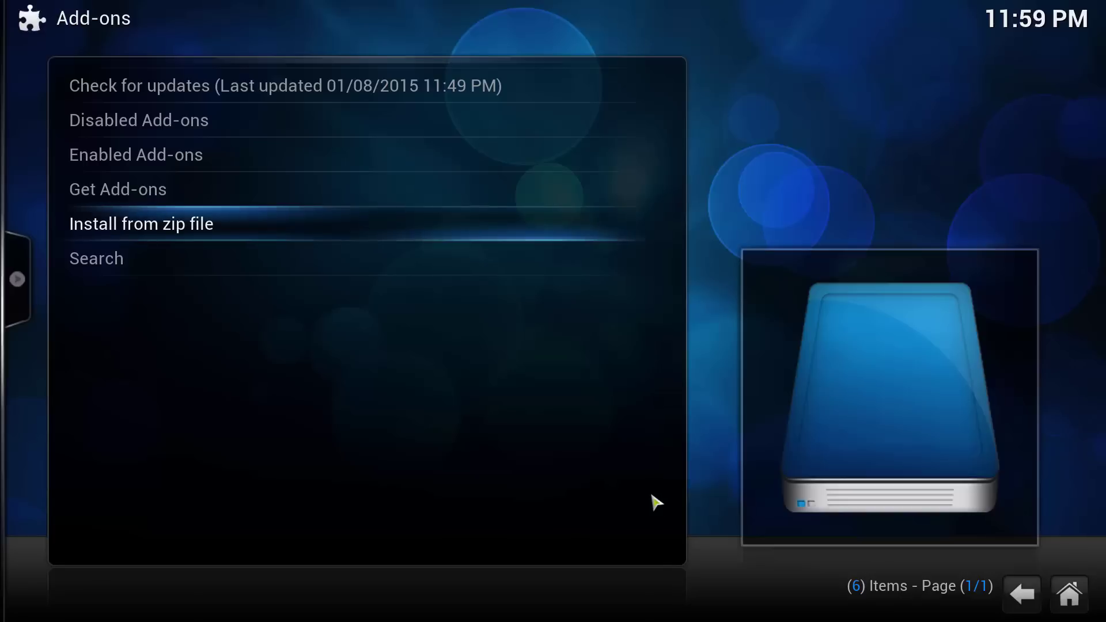
# Step: Run the Config Wizard program add-on for WINDOWS and agree to let TVADDONS.AG customize the add-on selection
pyautogui.click(1067, 597)
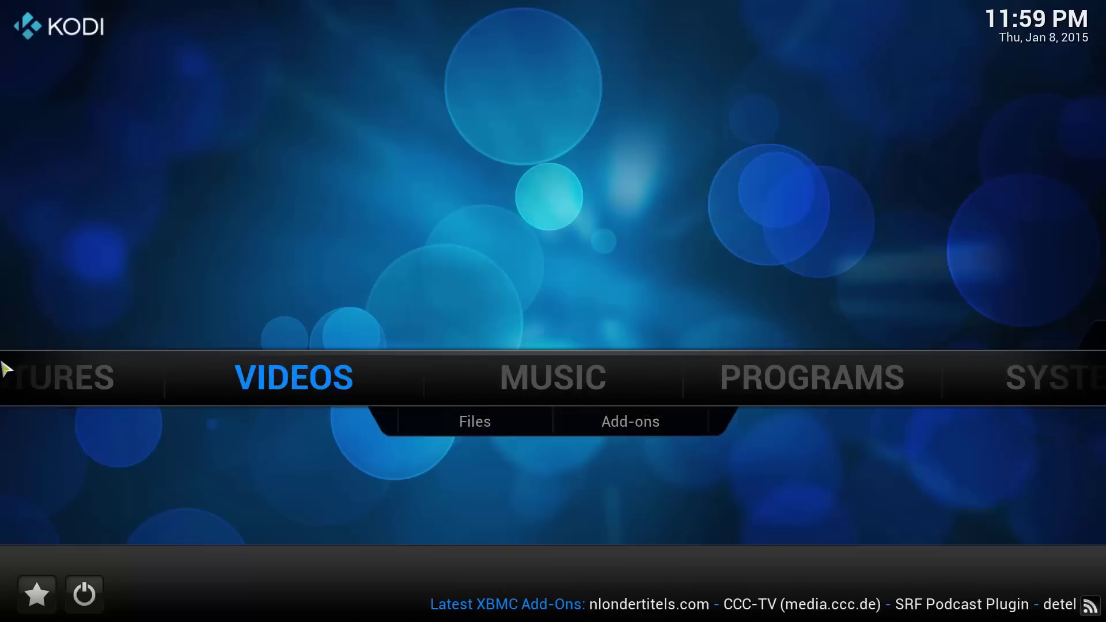
pyautogui.moveTo(493, 375)
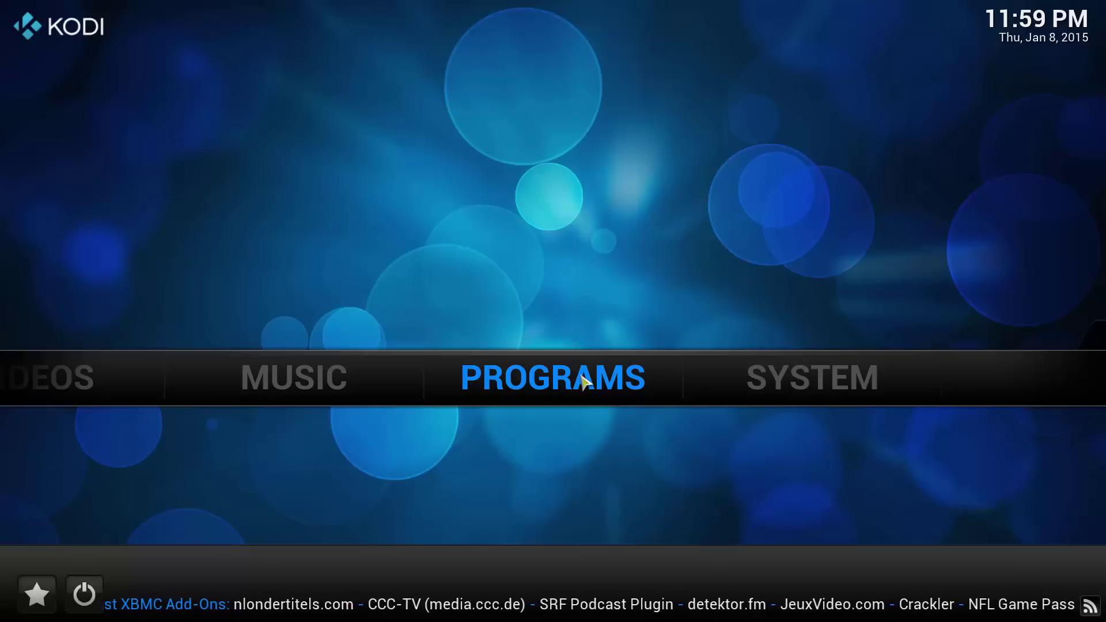
pyautogui.click(583, 381)
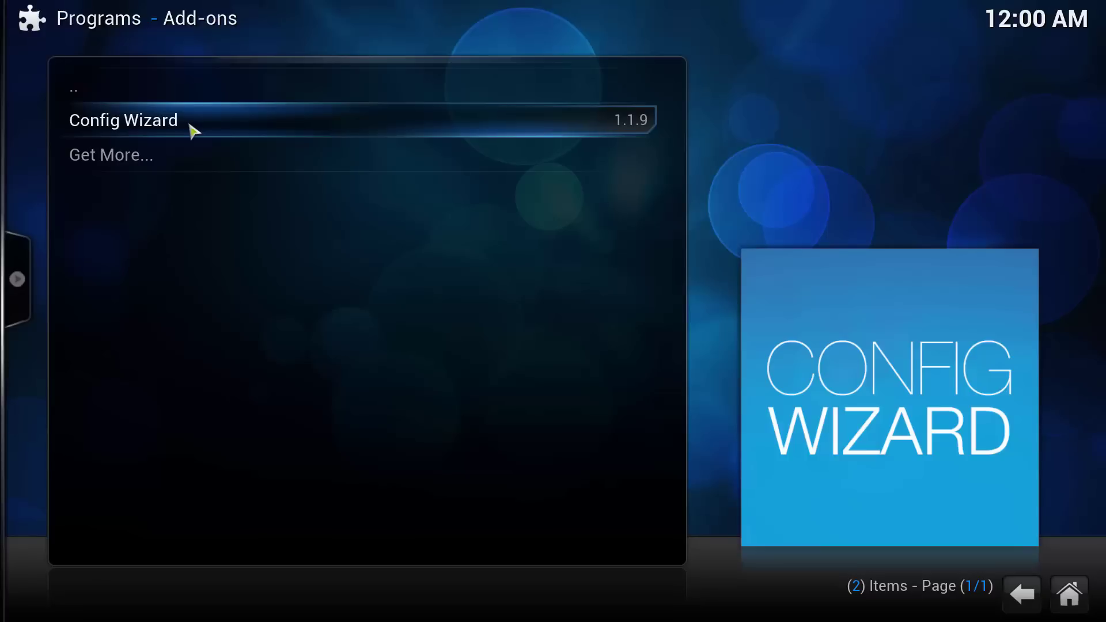
pyautogui.click(144, 127)
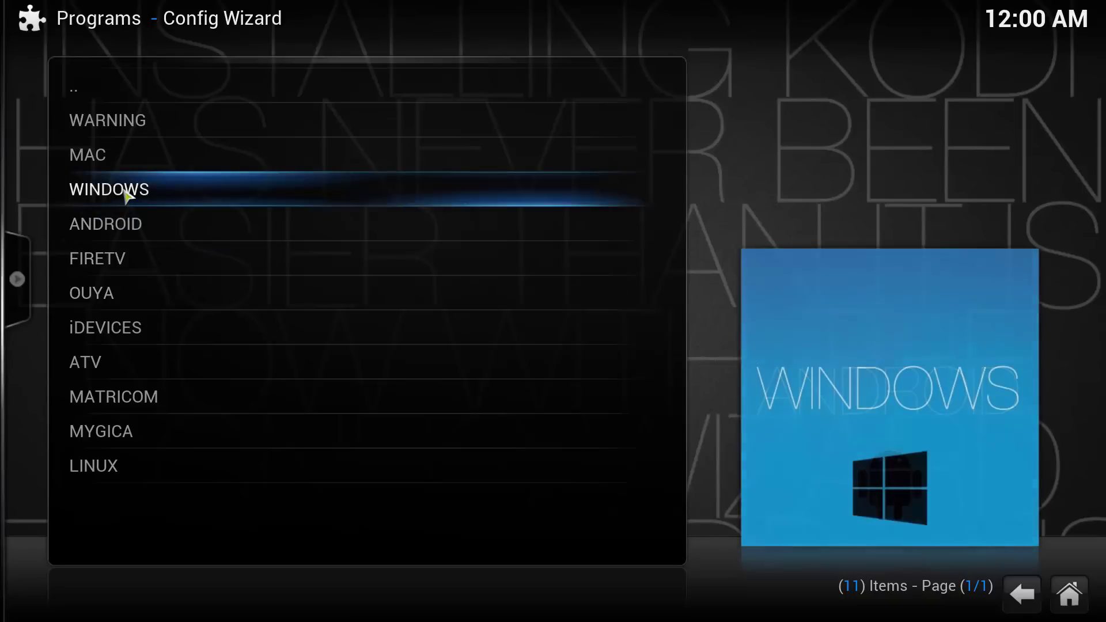
pyautogui.click(131, 194)
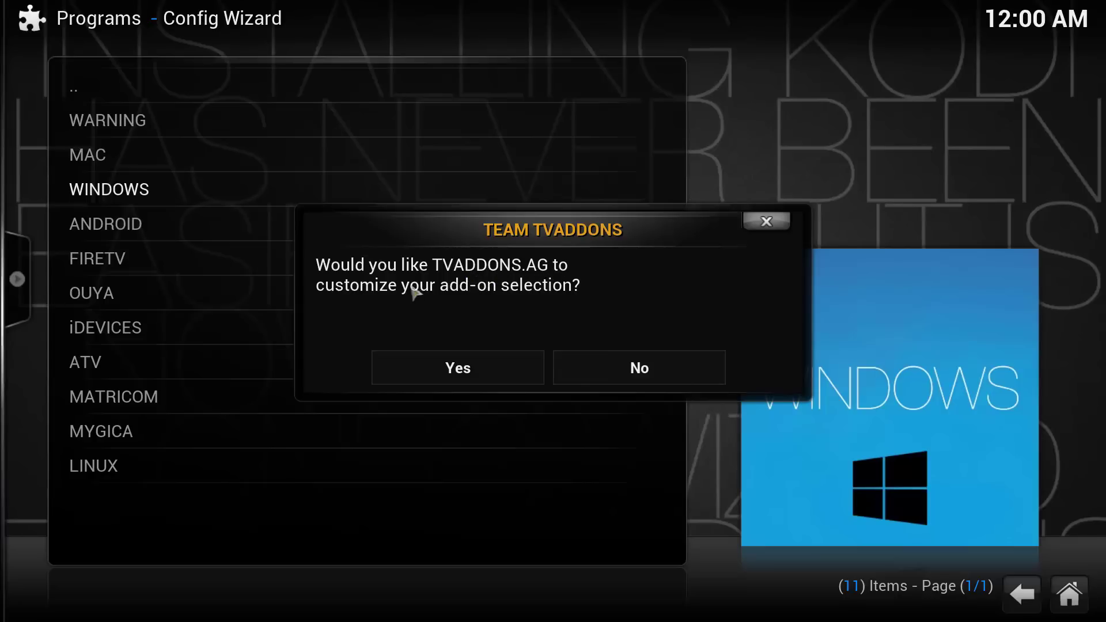
pyautogui.click(511, 371)
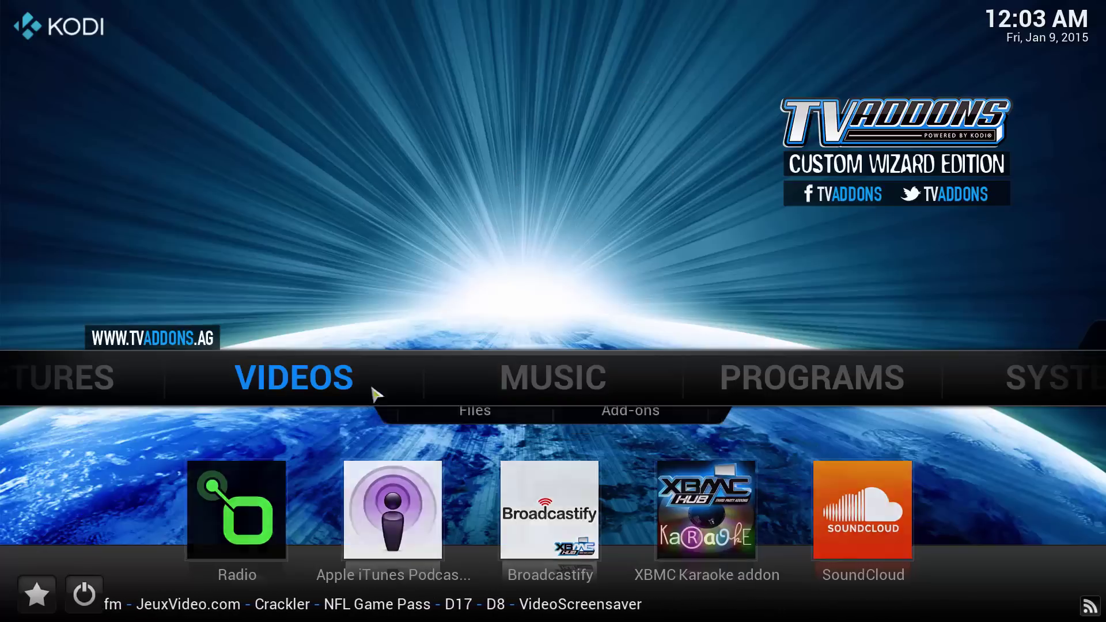
# Step: From the add-on settings, install repository.movieshd-1.0.1.zip from the HD Movies source
pyautogui.moveTo(503, 372)
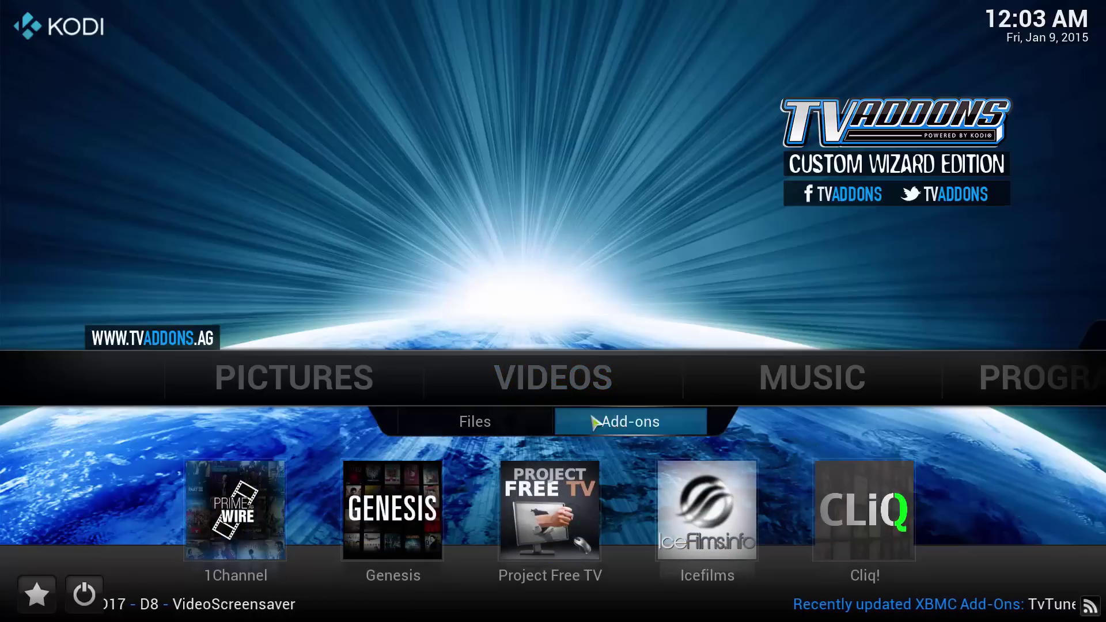
pyautogui.moveTo(790, 399)
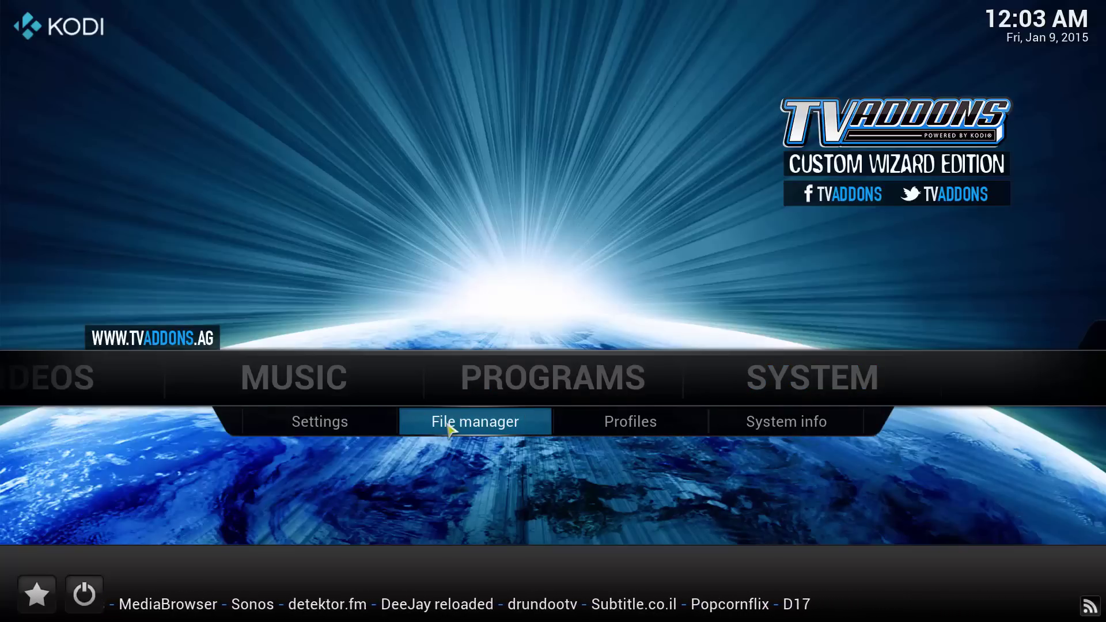
pyautogui.click(343, 423)
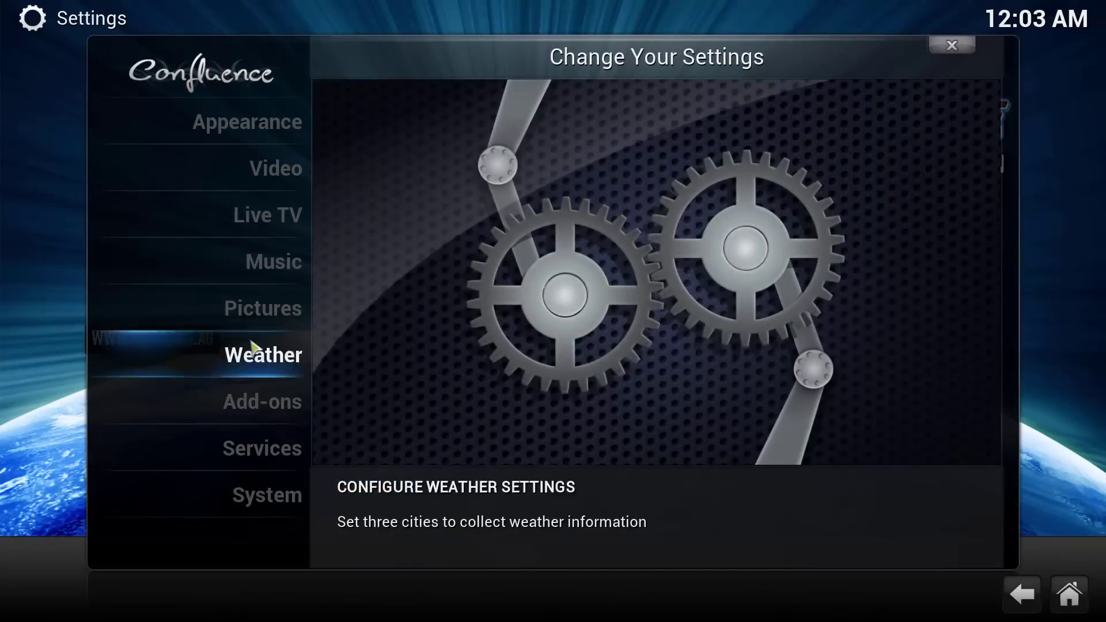
pyautogui.click(251, 406)
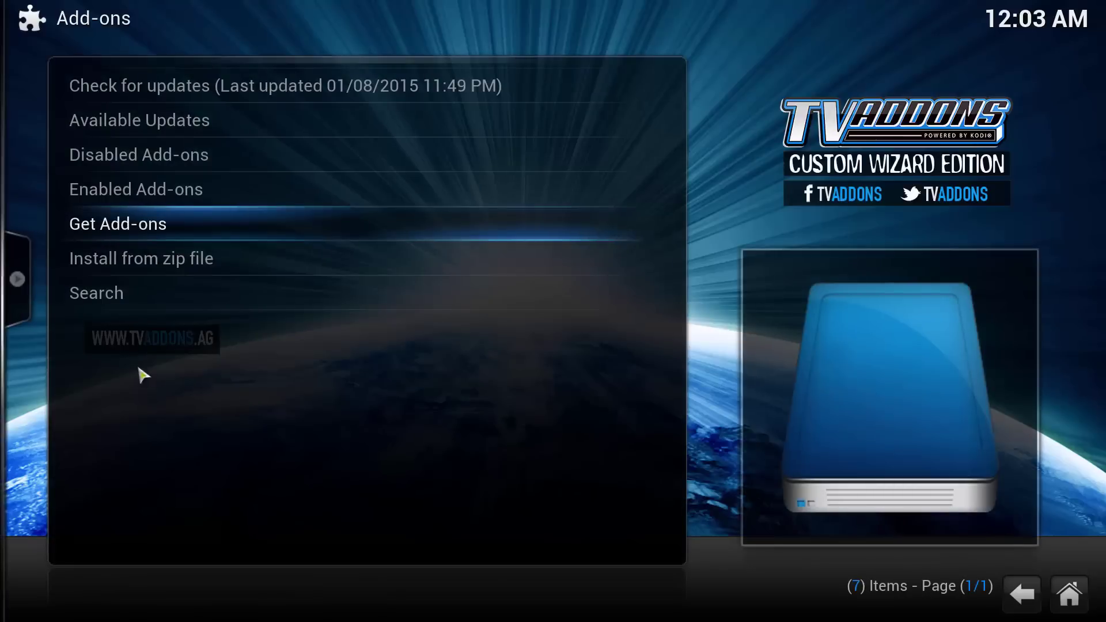
pyautogui.click(205, 271)
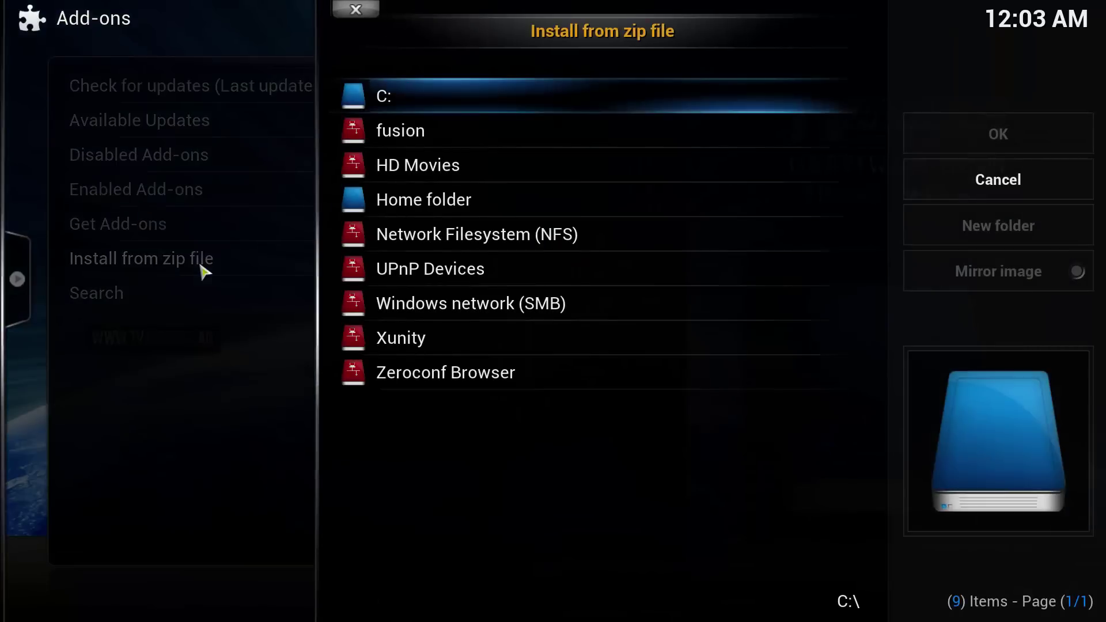
pyautogui.click(471, 184)
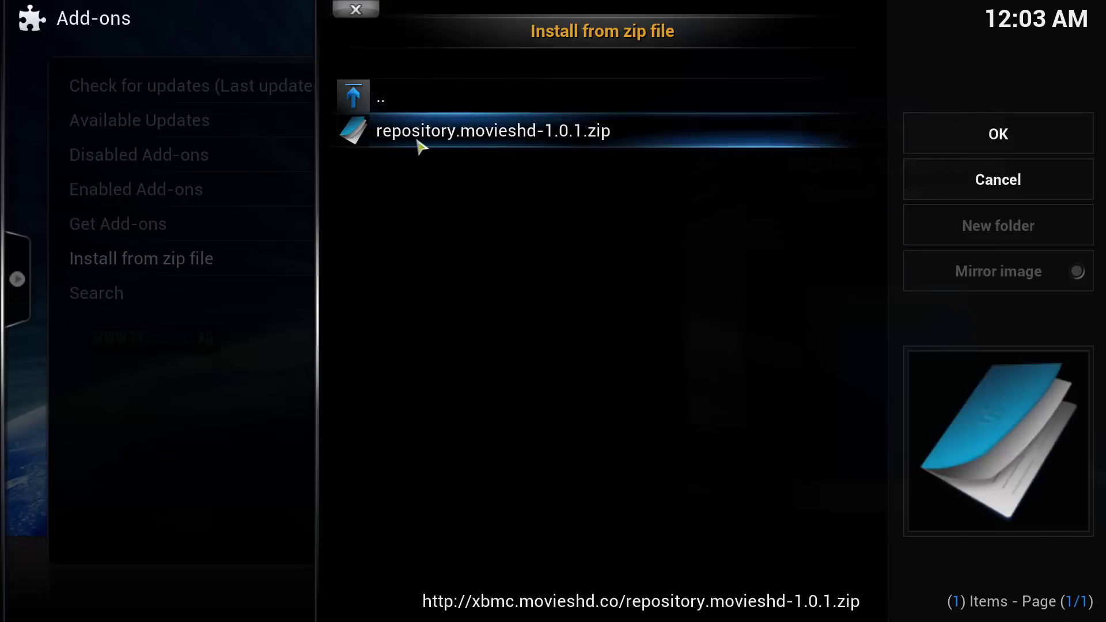
pyautogui.click(533, 143)
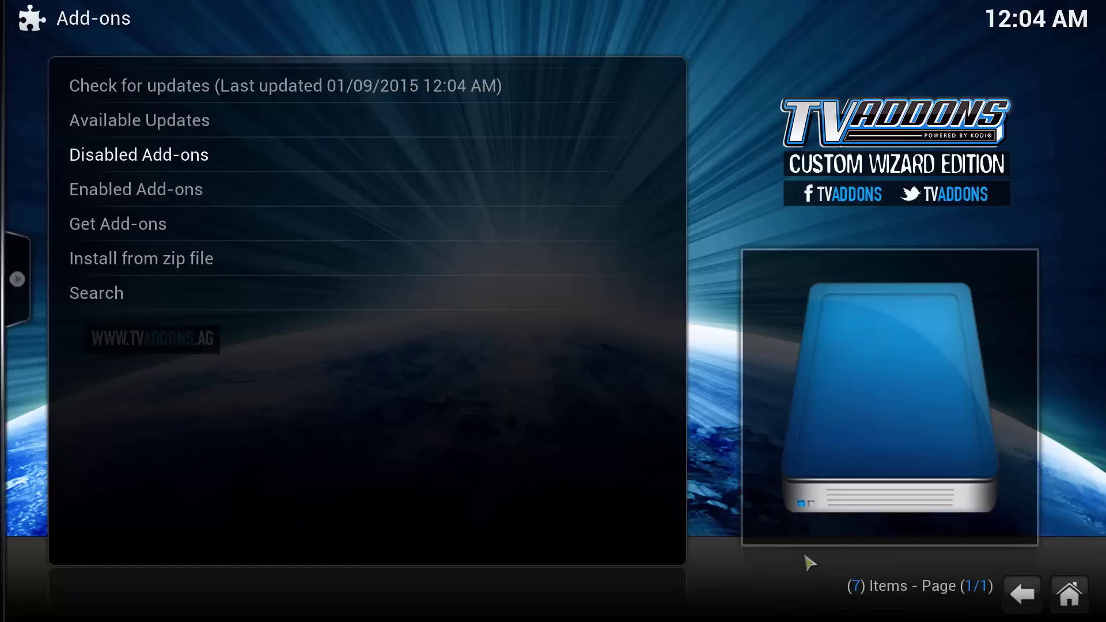
# Step: From the add-on settings, install XunityTalk_Repository.zip from the Xunity source
pyautogui.click(1068, 597)
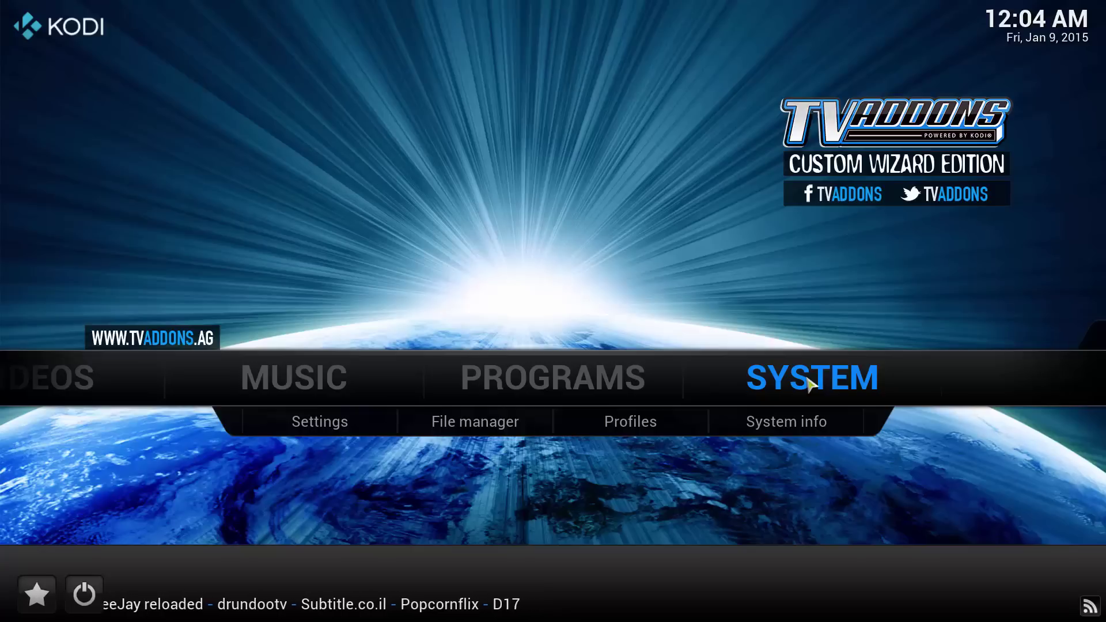
pyautogui.click(319, 425)
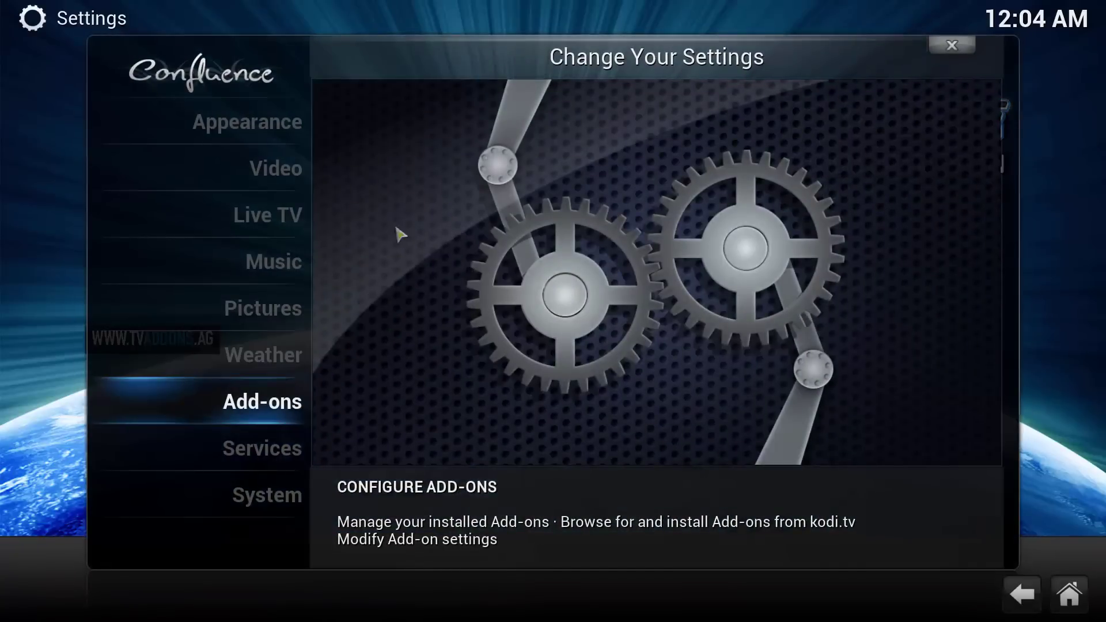
pyautogui.click(283, 408)
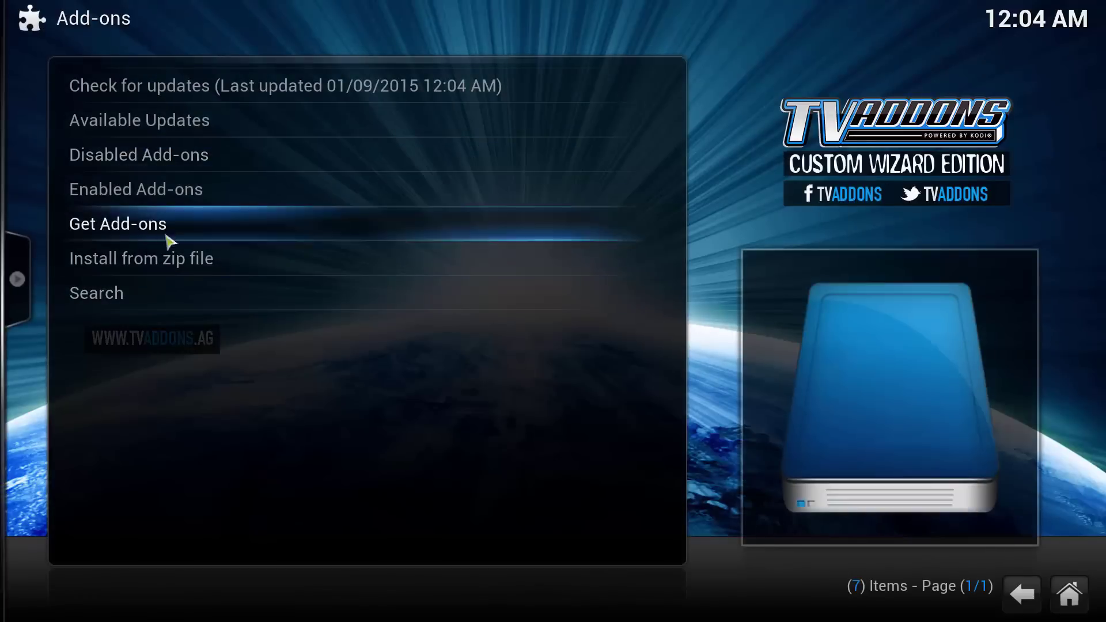
pyautogui.click(151, 265)
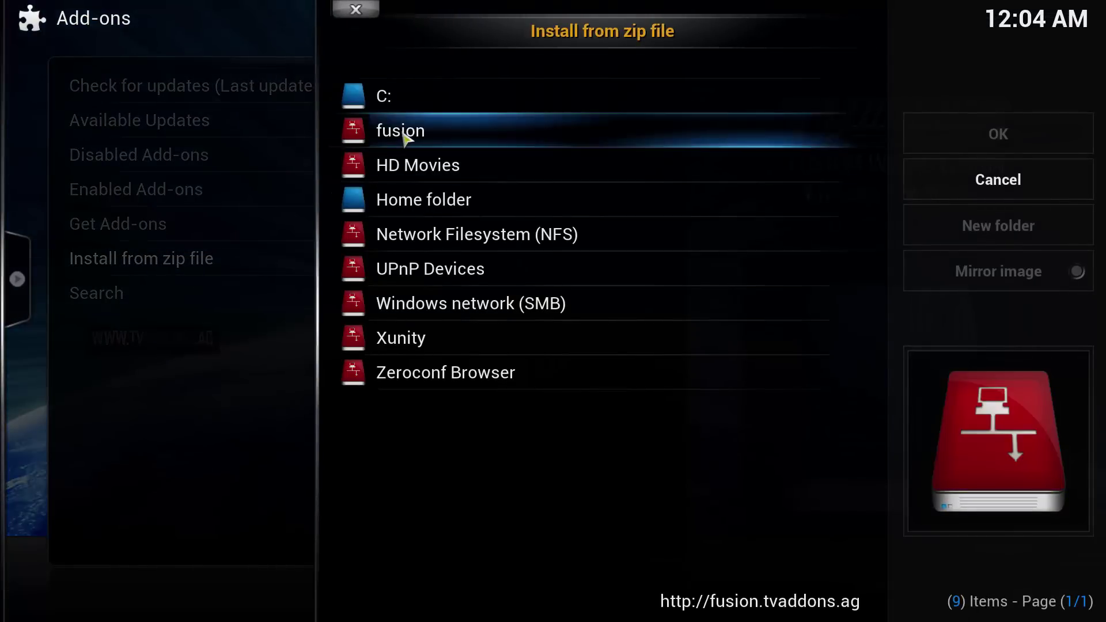
pyautogui.click(420, 344)
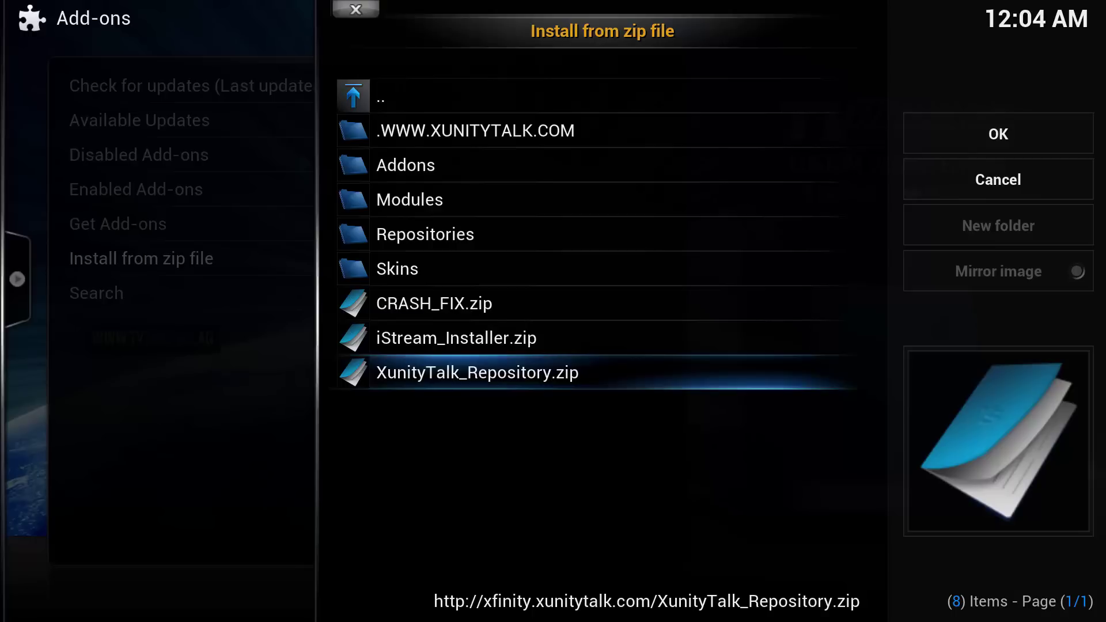
pyautogui.click(460, 385)
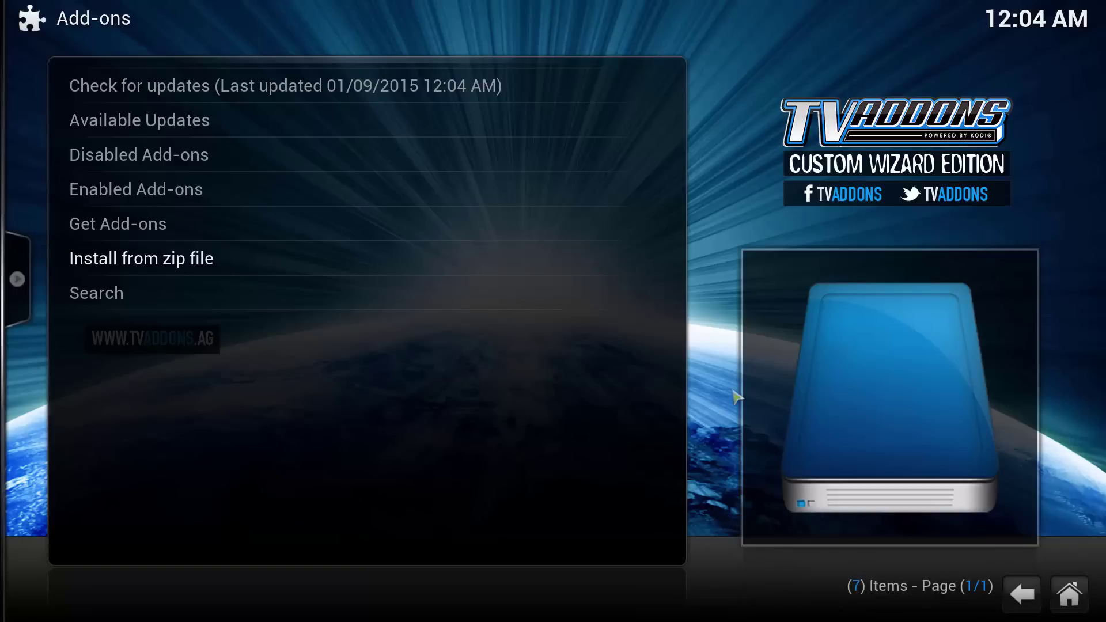
# Step: Install the .Xunity Maintenance video add-on from the .XunityTalk Repository
pyautogui.click(1070, 596)
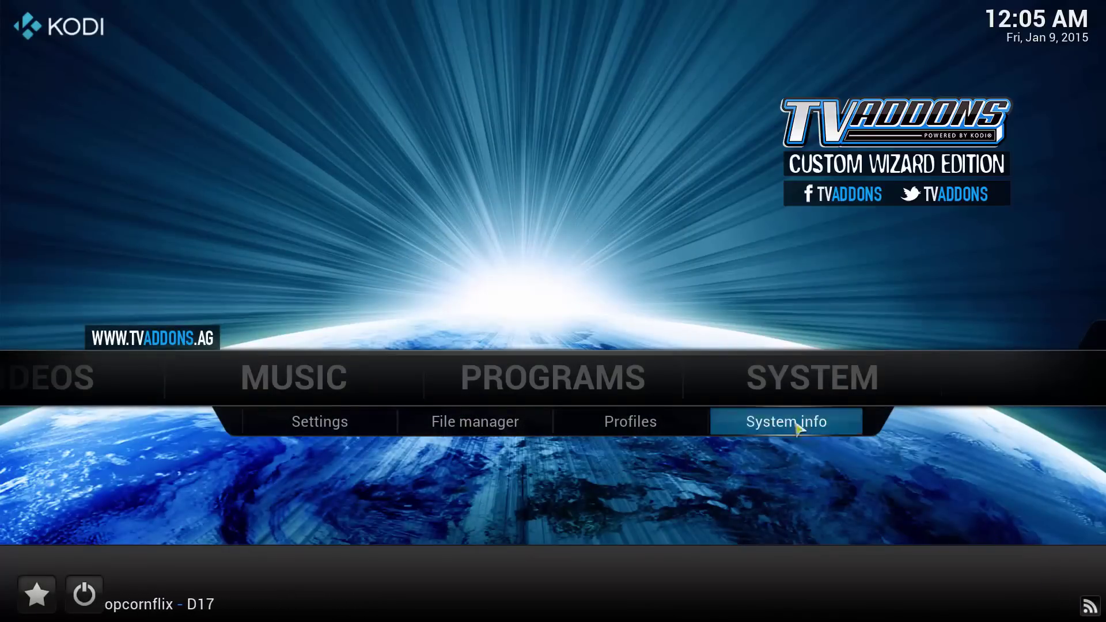
pyautogui.moveTo(476, 389)
pyautogui.scroll(-1, 478, 395)
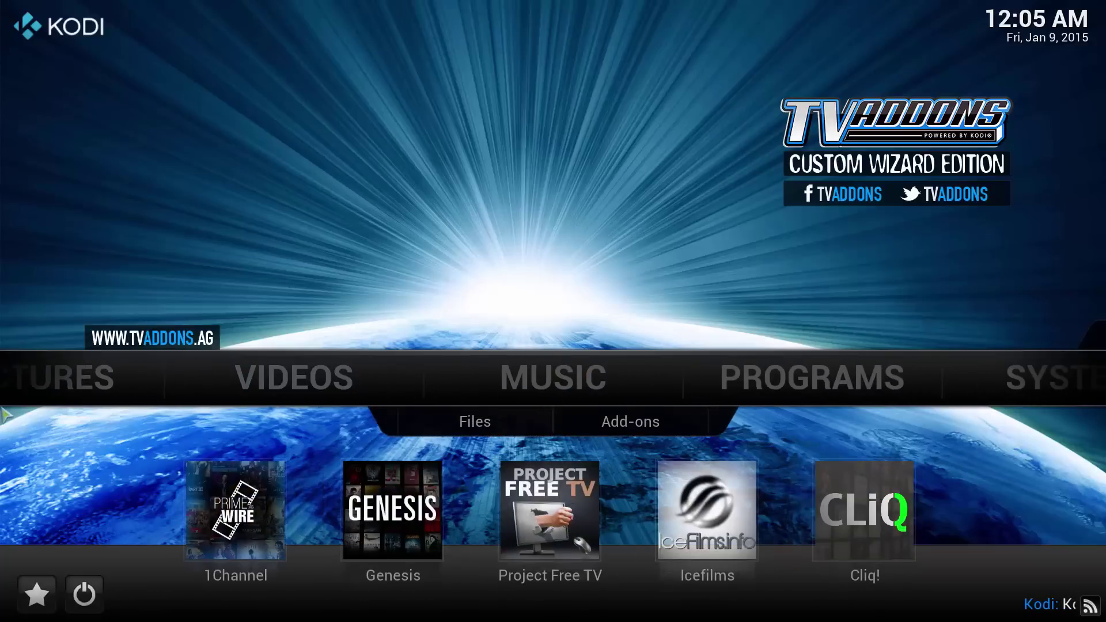
pyautogui.moveTo(956, 358)
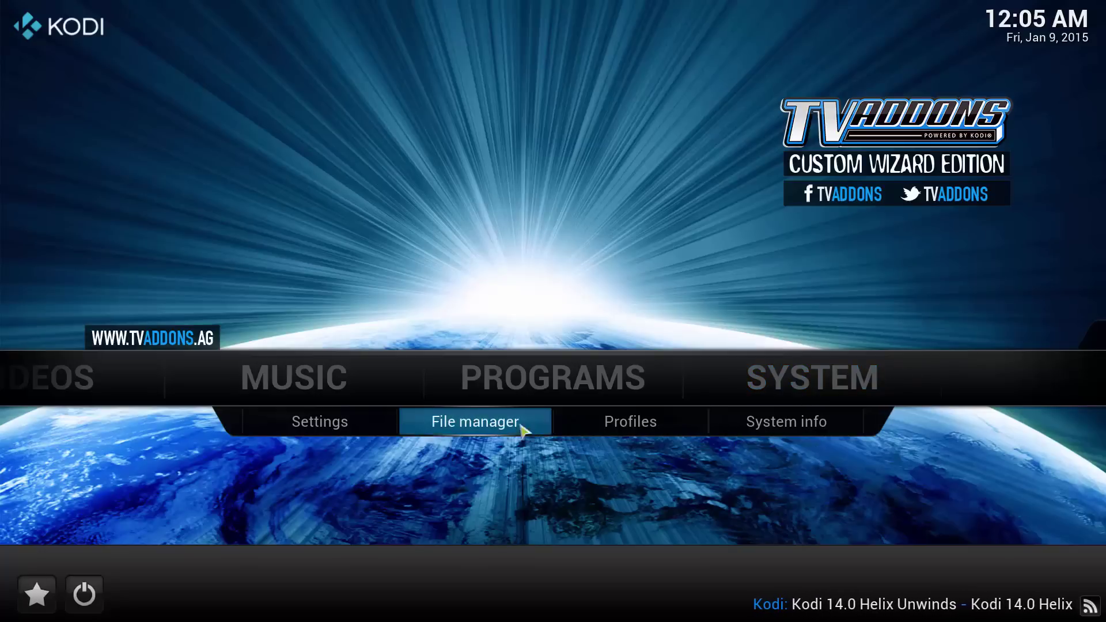
pyautogui.click(333, 428)
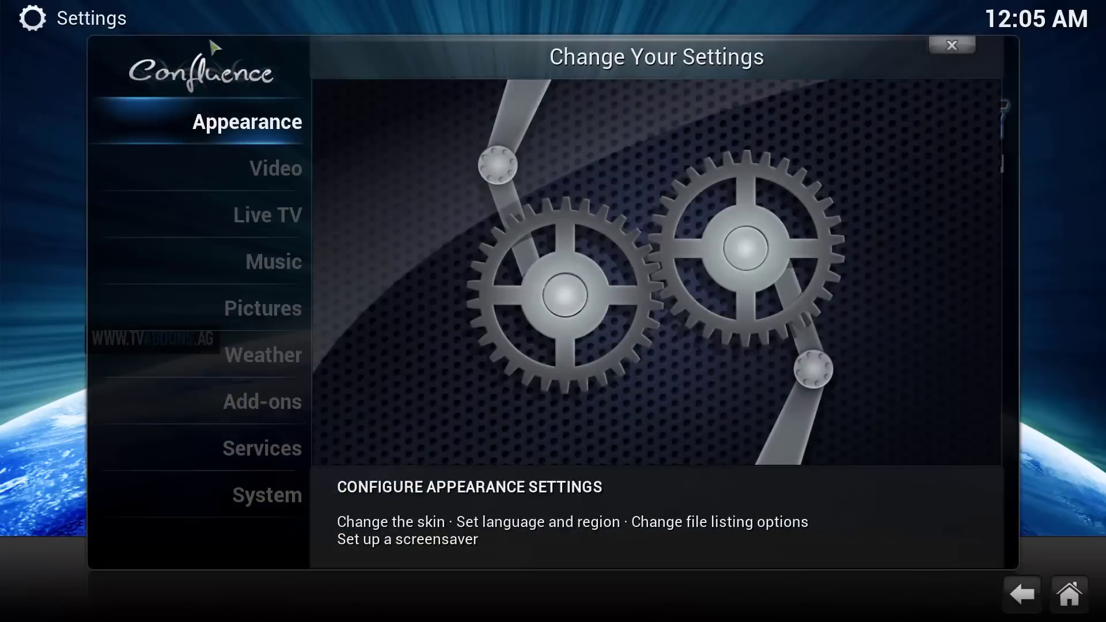
pyautogui.click(253, 407)
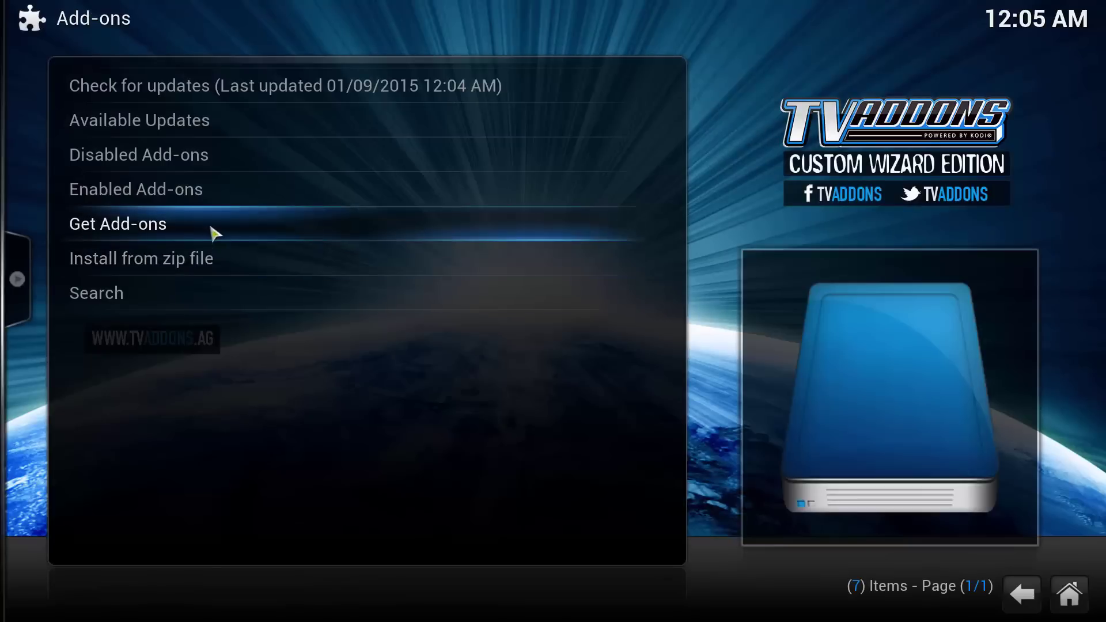
pyautogui.click(151, 235)
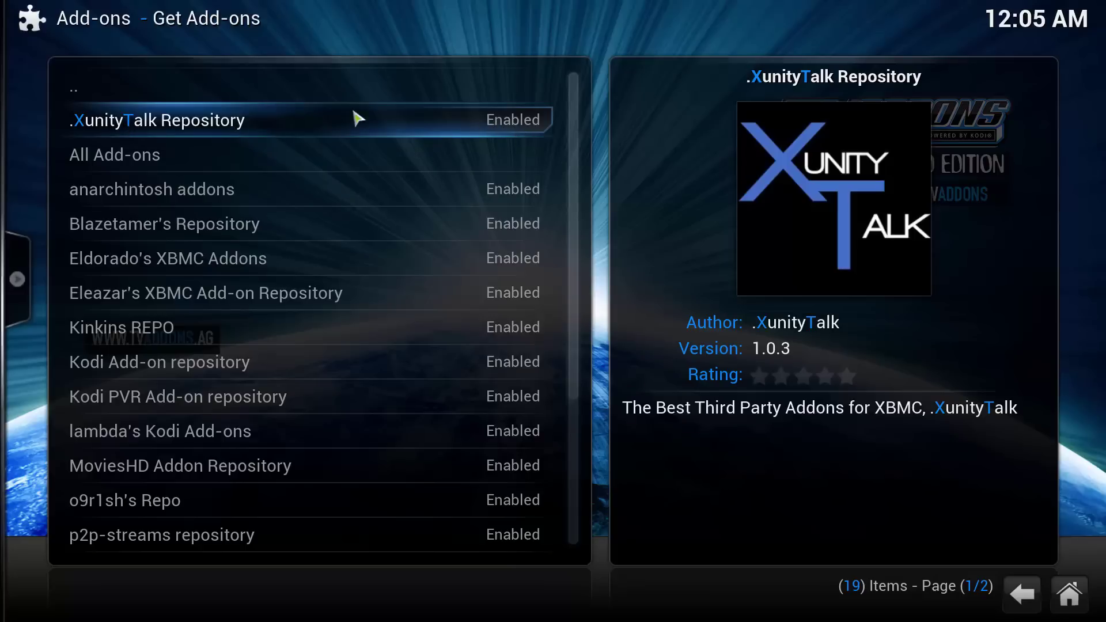
pyautogui.click(281, 131)
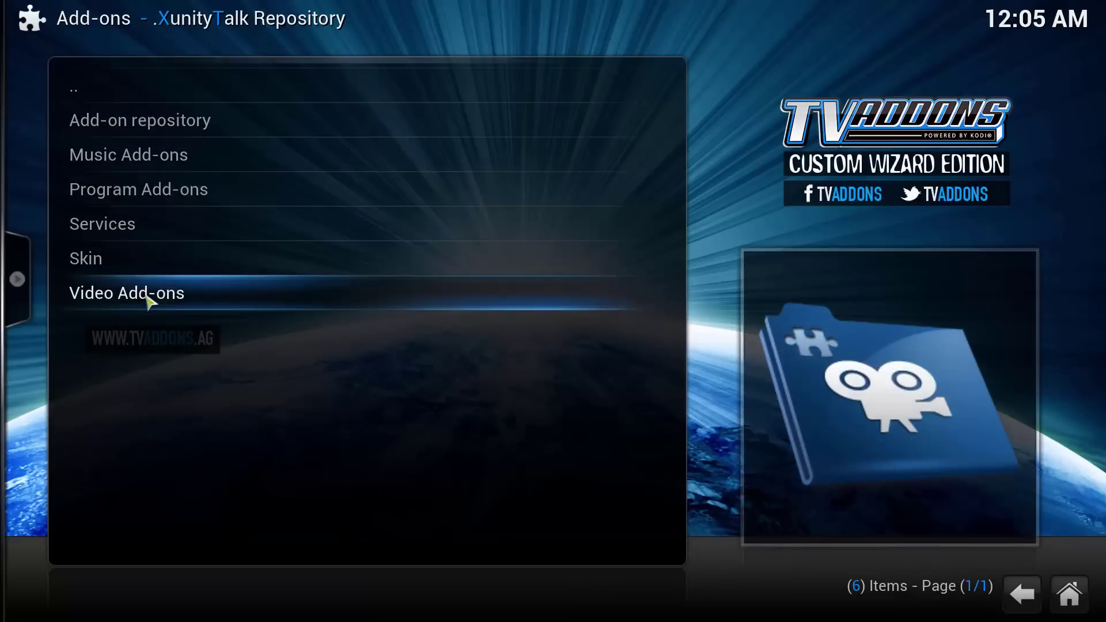
pyautogui.click(149, 300)
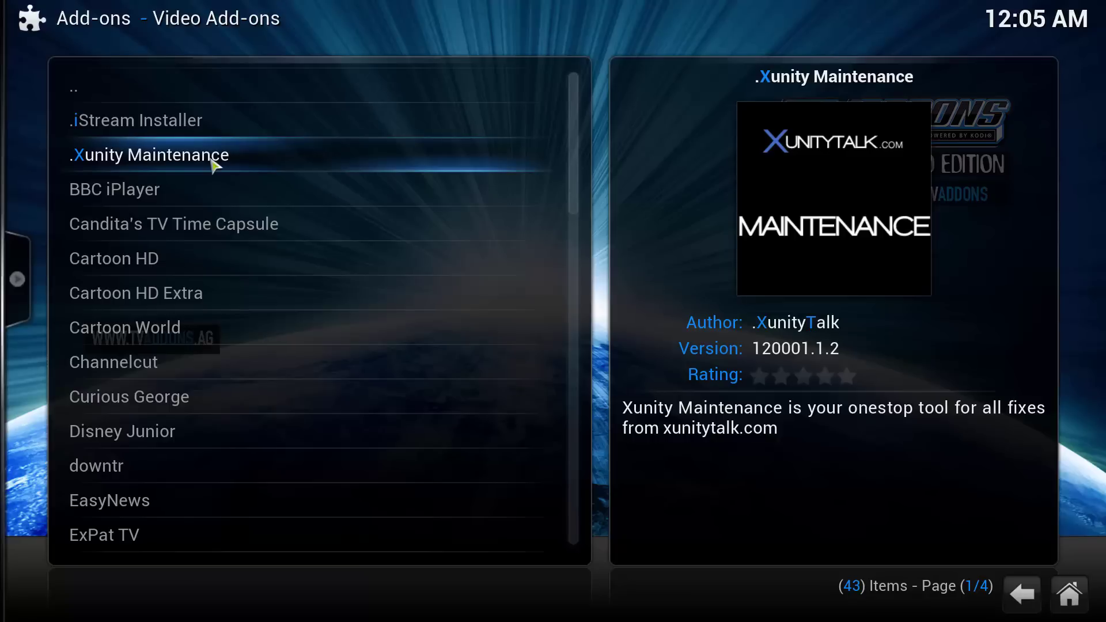
pyautogui.click(212, 166)
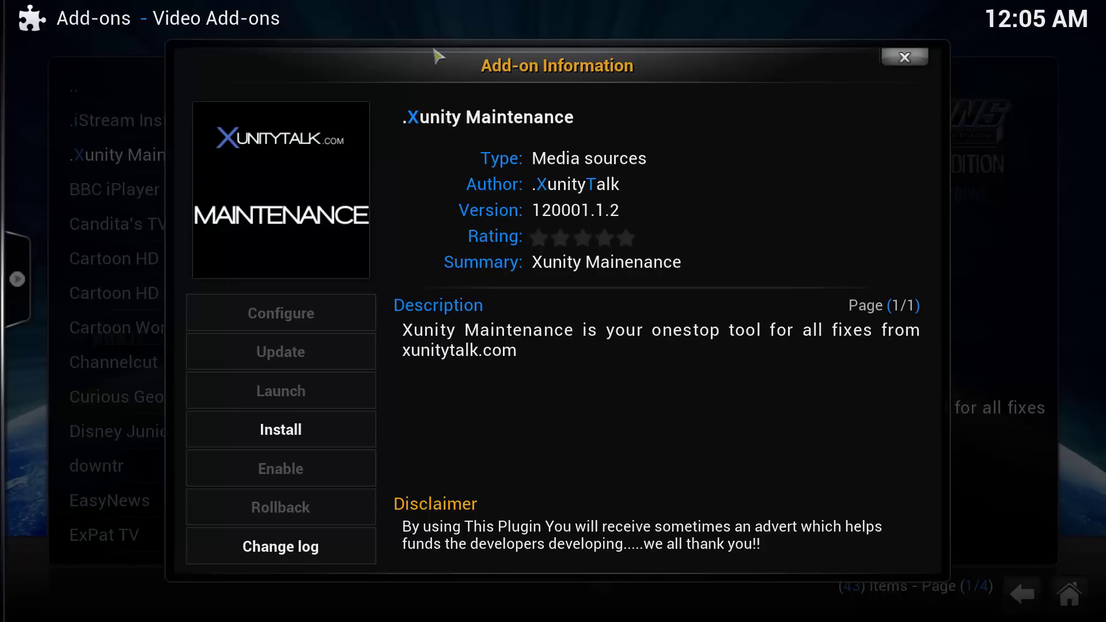
pyautogui.click(294, 444)
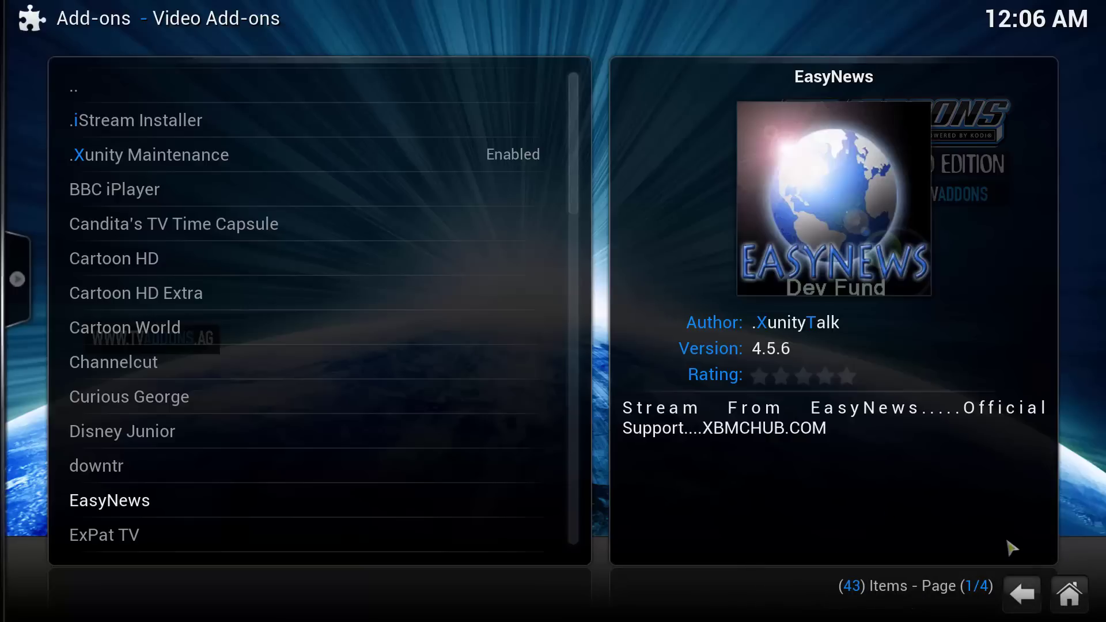
# Step: Launch the .Xunity Maintenance program add-on, leaving the Config Wizard list, and accept its settings dialog without changes
pyautogui.click(1073, 600)
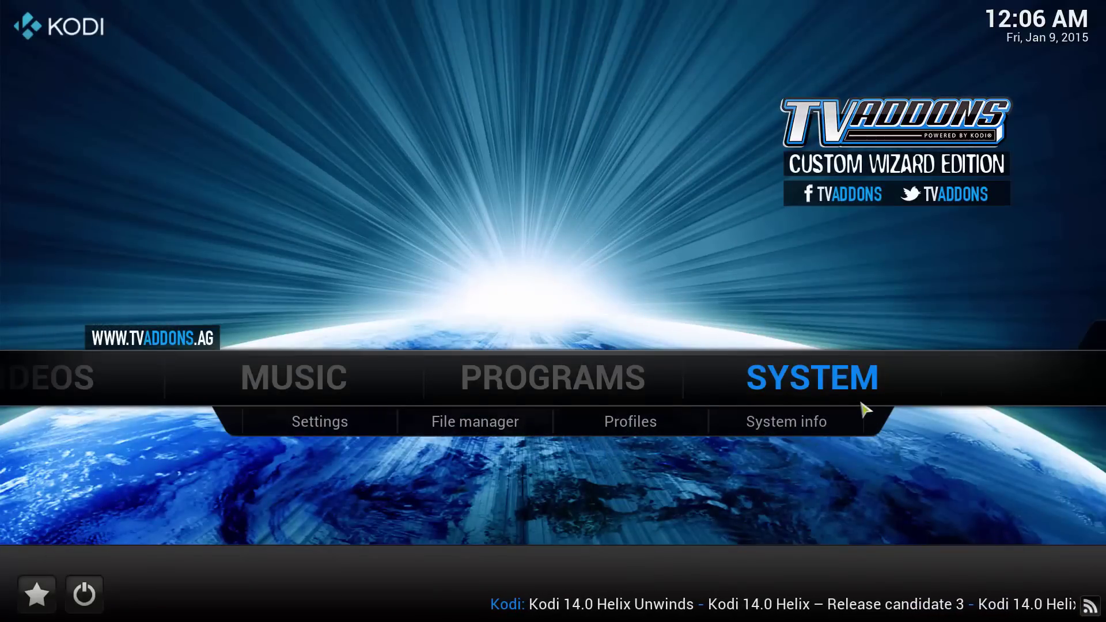
pyautogui.moveTo(599, 375)
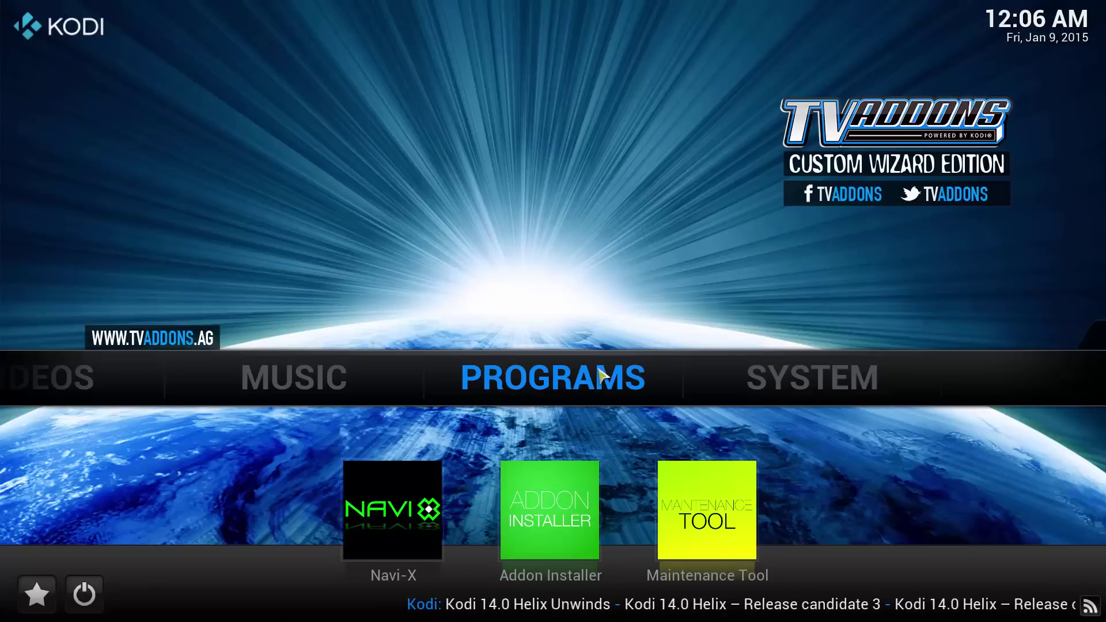
pyautogui.click(599, 374)
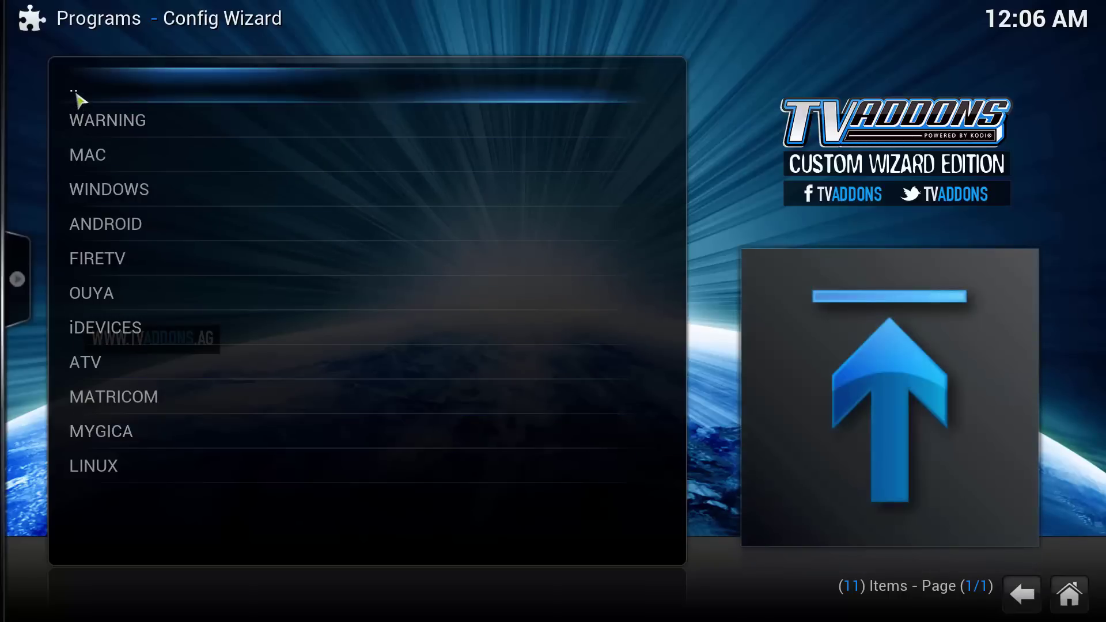
pyautogui.click(78, 96)
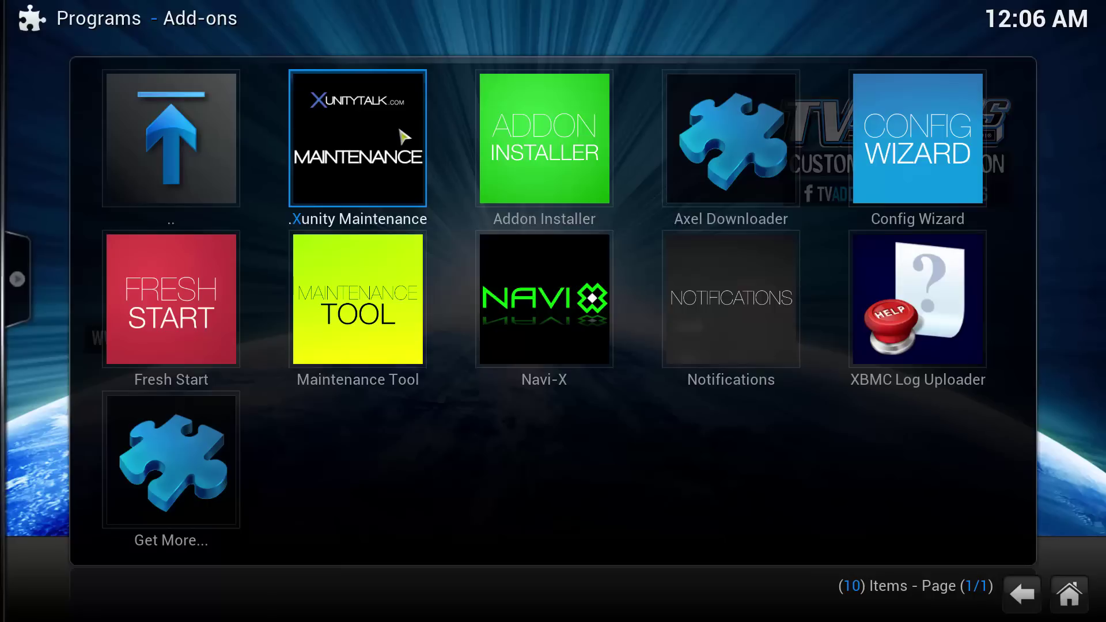
pyautogui.click(358, 166)
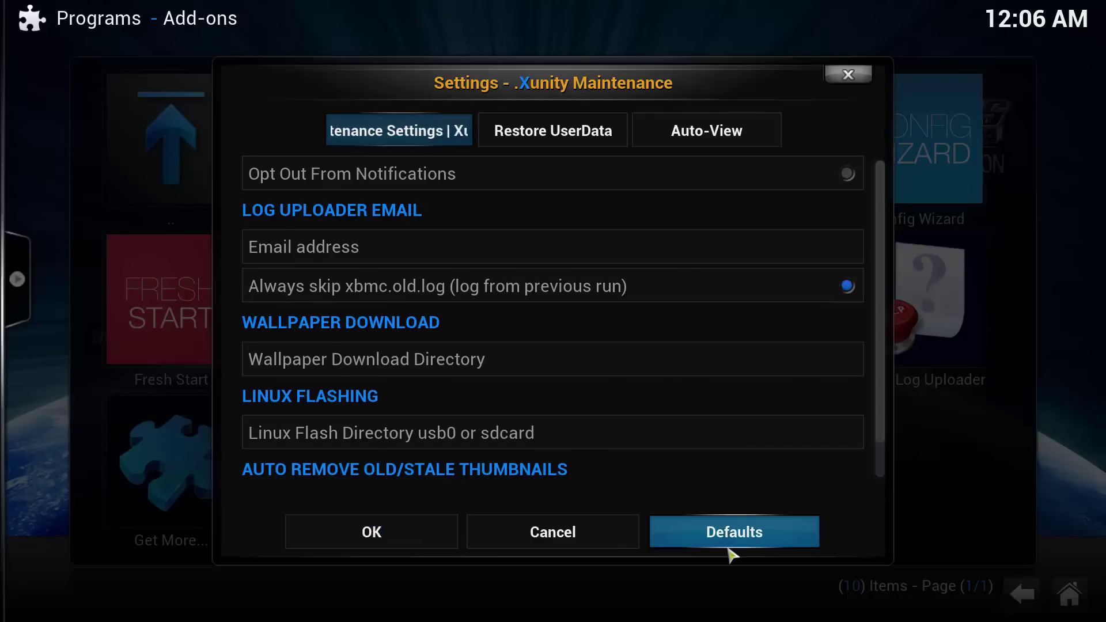
pyautogui.click(390, 544)
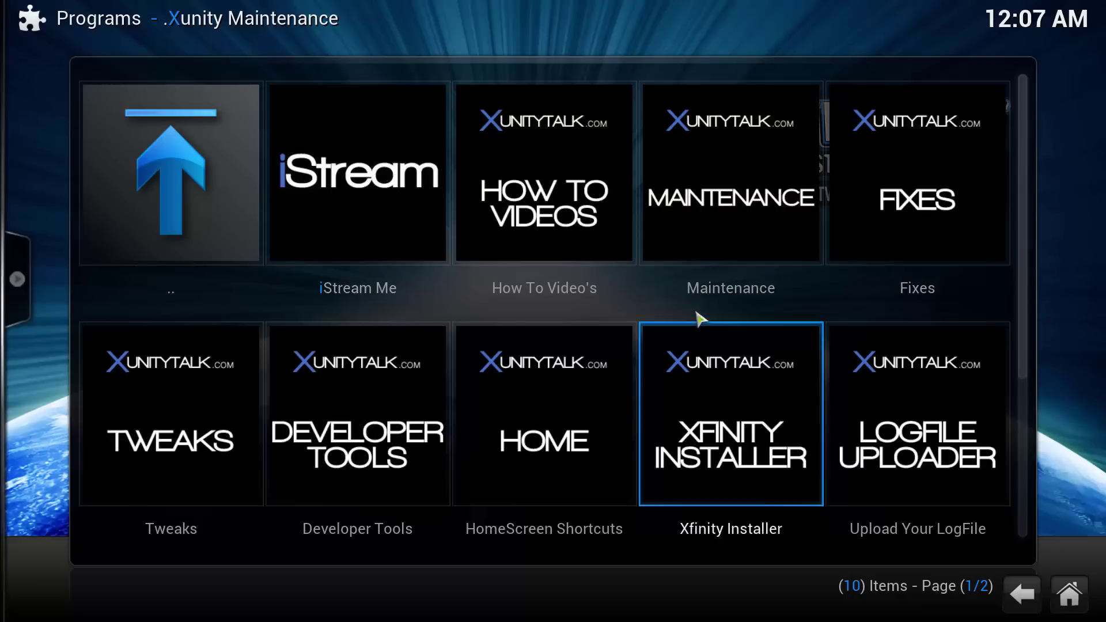
# Step: Apply Add 0 Cache Advanced XML from Xunity Maintenance's Tweaks, answering Yes to having backed up the original
pyautogui.scroll(-1, 700, 320)
pyautogui.scroll(1, 698, 387)
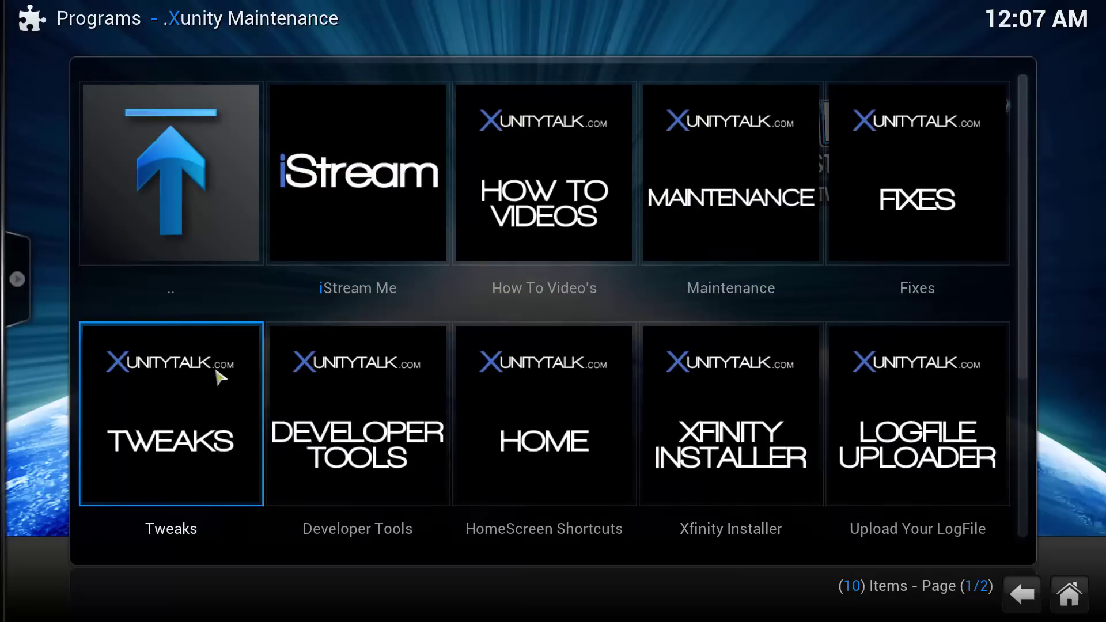
pyautogui.click(220, 379)
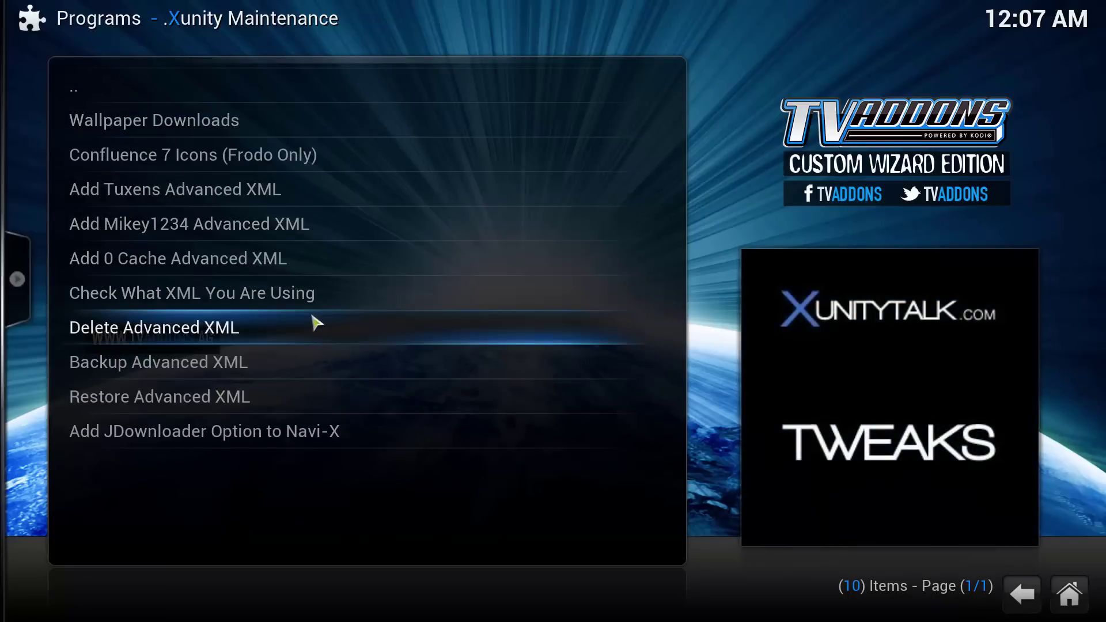
pyautogui.click(176, 263)
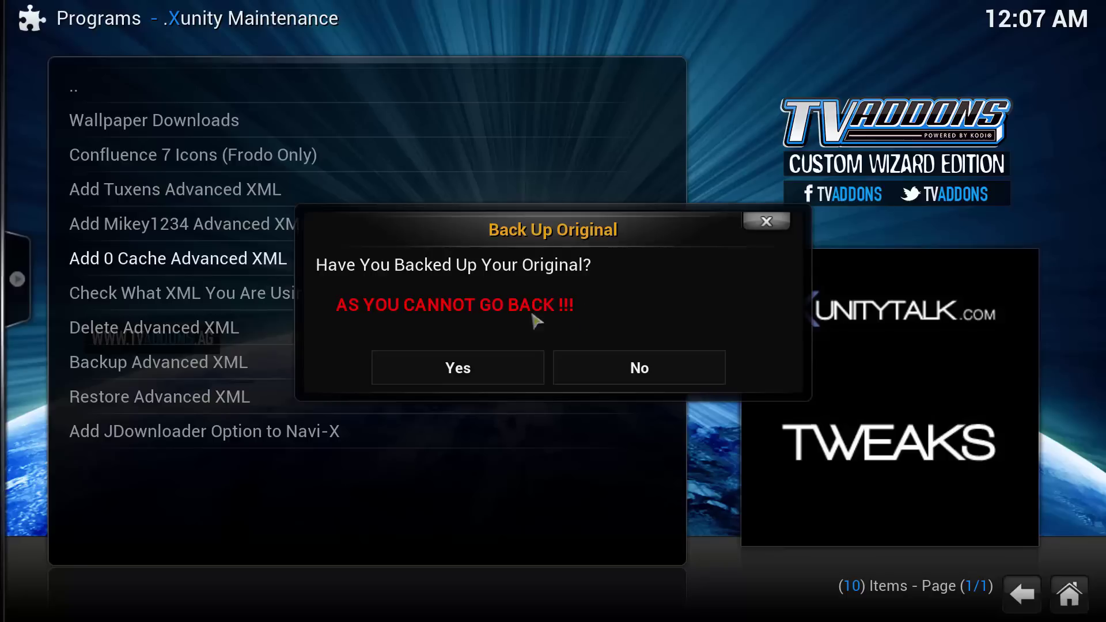
pyautogui.click(457, 374)
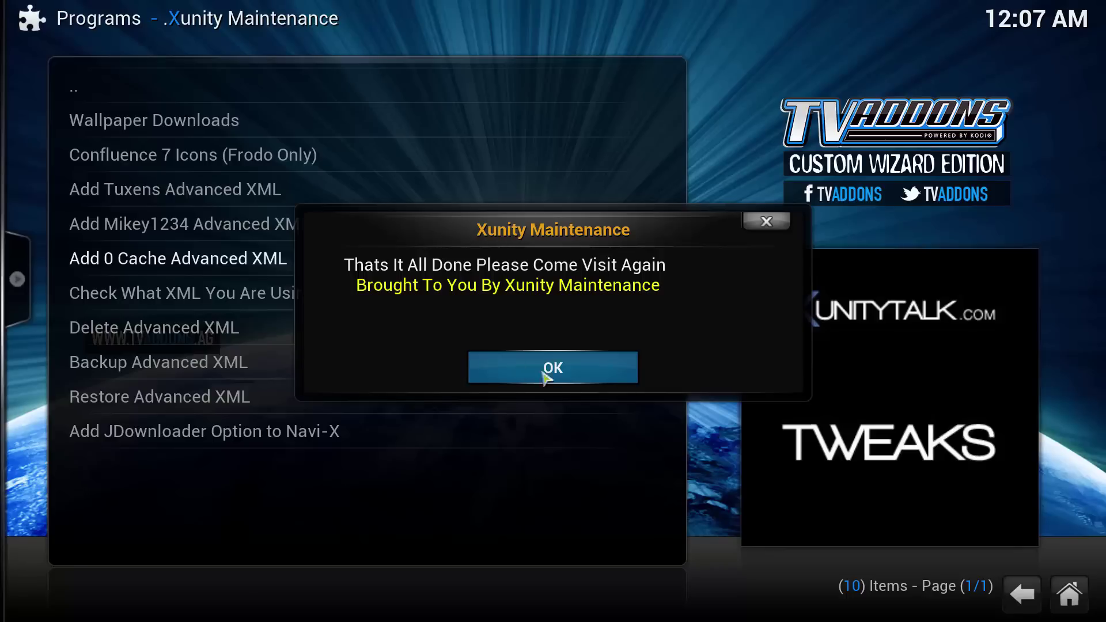
pyautogui.click(604, 380)
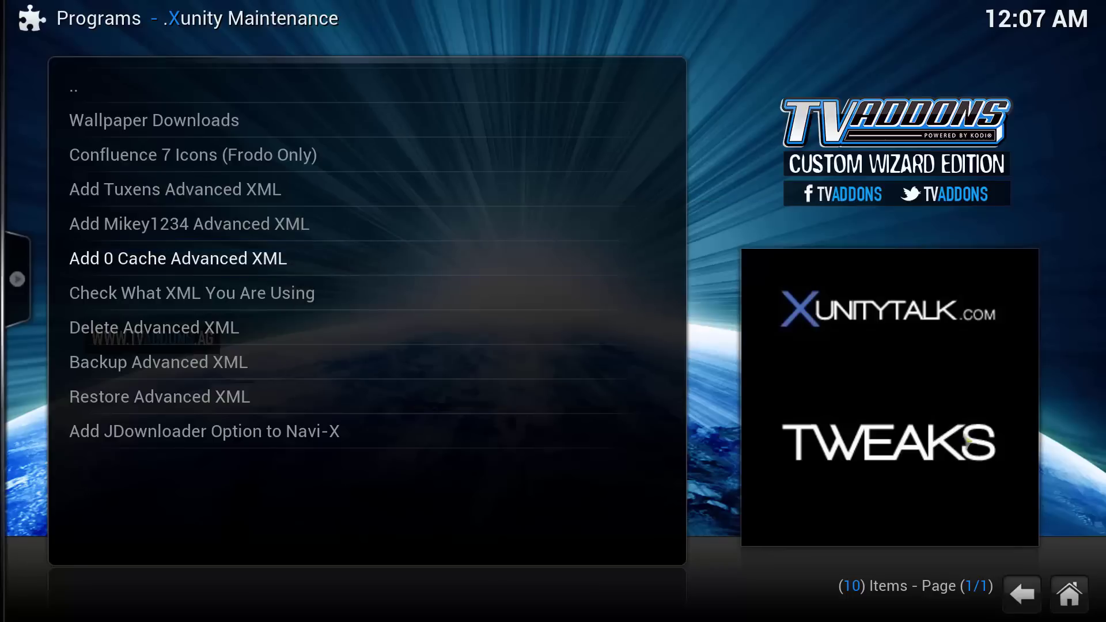
# Step: Leave Xunity Maintenance for the home screen and bring up the list of installed repositories from the add-on settings
pyautogui.click(1072, 599)
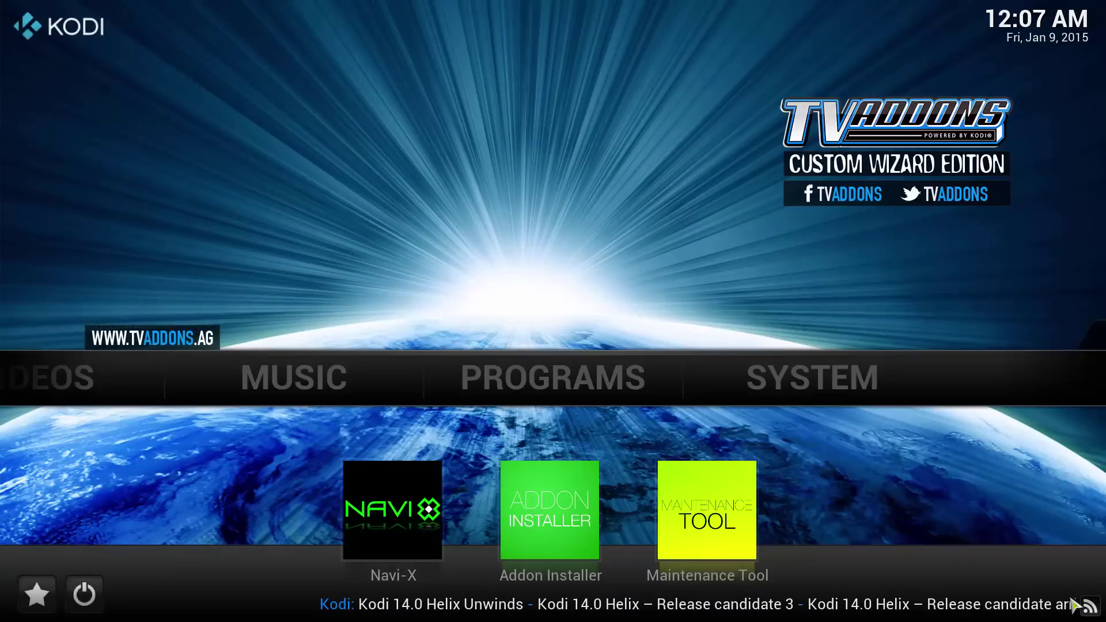
pyautogui.moveTo(840, 378)
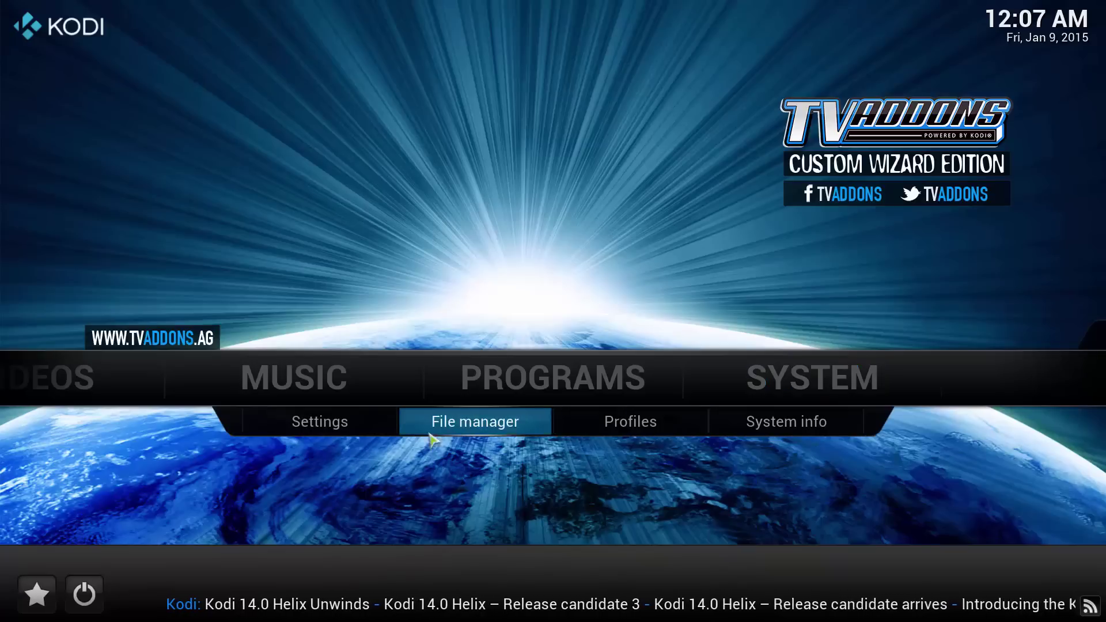
pyautogui.click(331, 435)
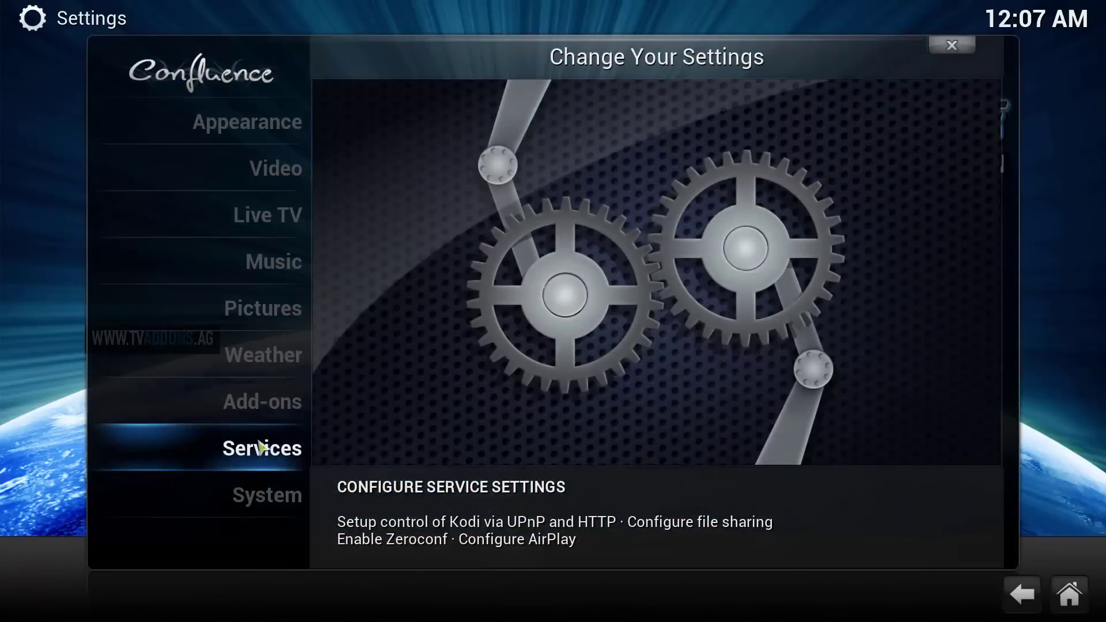
pyautogui.click(272, 414)
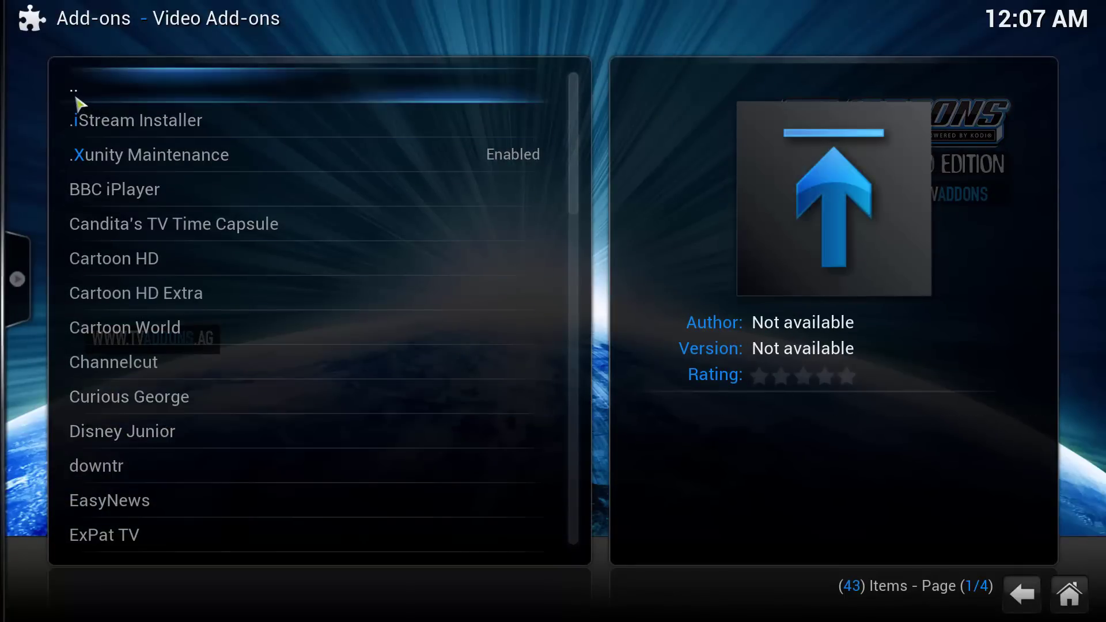
pyautogui.click(77, 98)
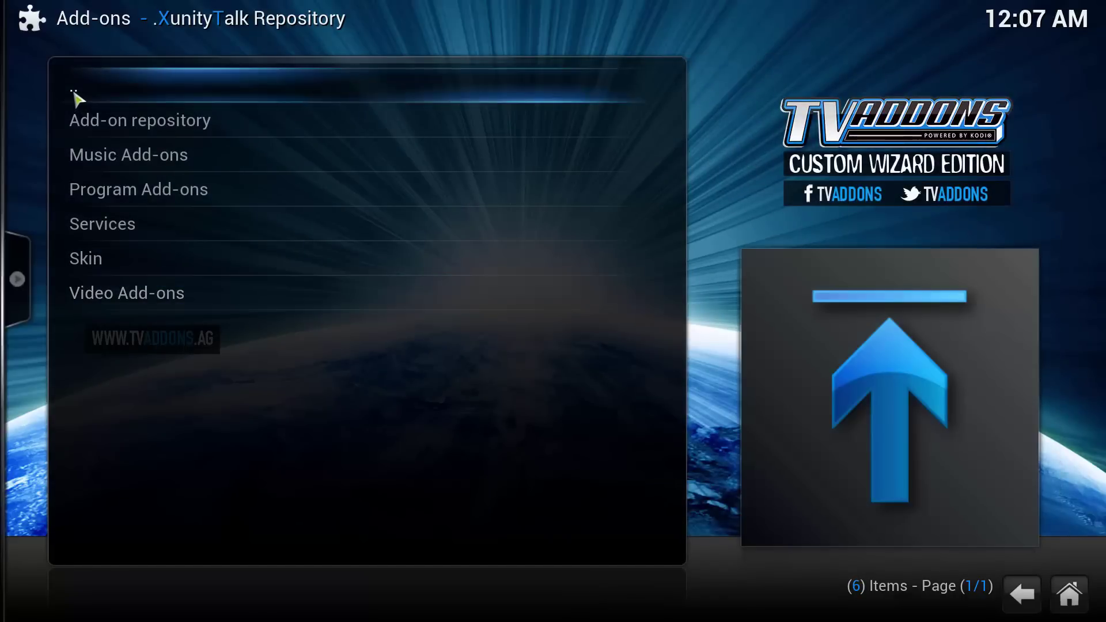
pyautogui.click(76, 98)
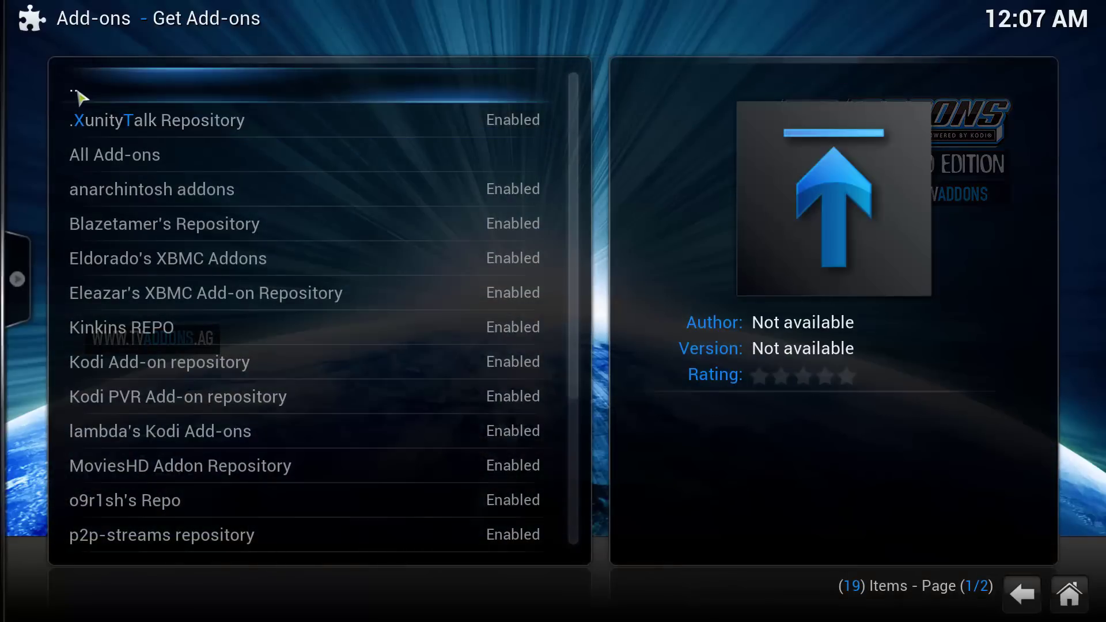
pyautogui.click(78, 97)
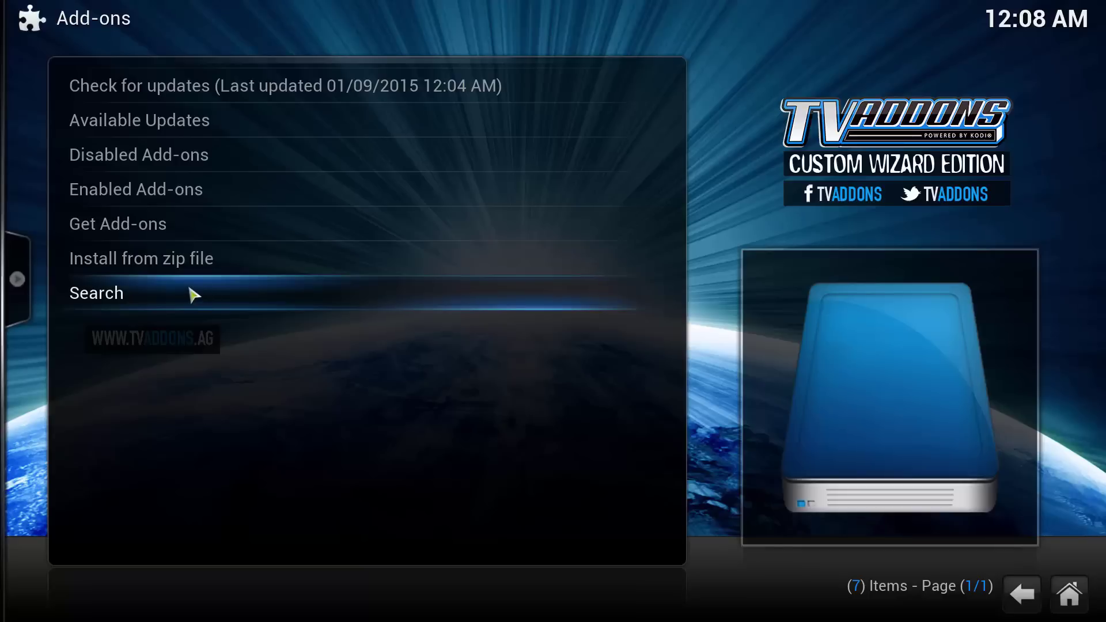
pyautogui.click(156, 238)
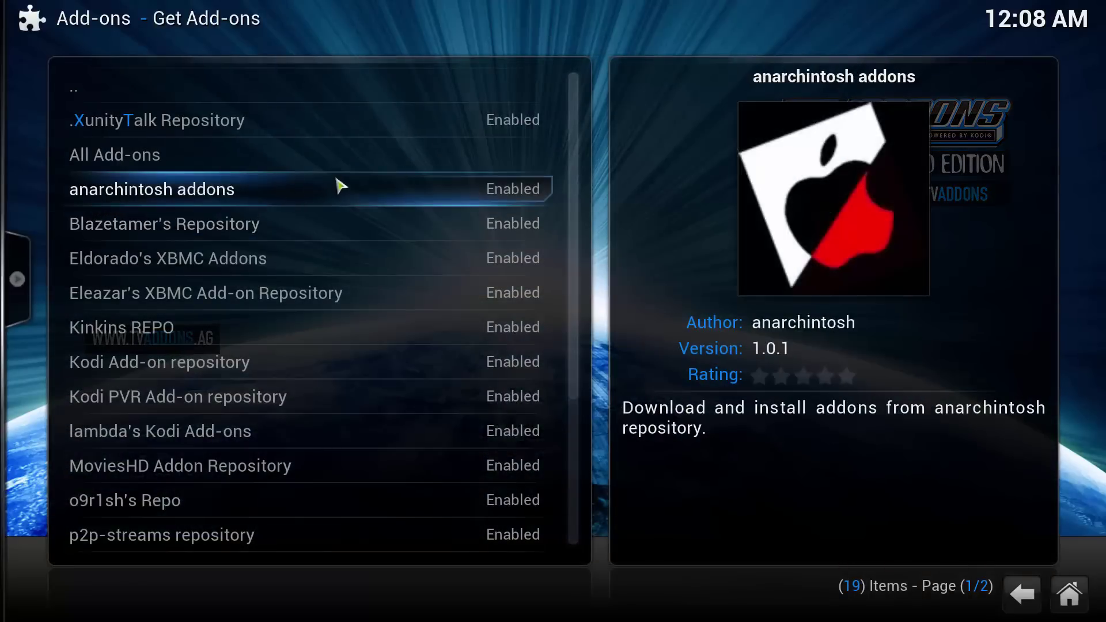
# Step: Install the Movies HD video add-on from the MoviesHD Addon Repository
pyautogui.scroll(-5, 340, 182)
pyautogui.scroll(-2, 341, 186)
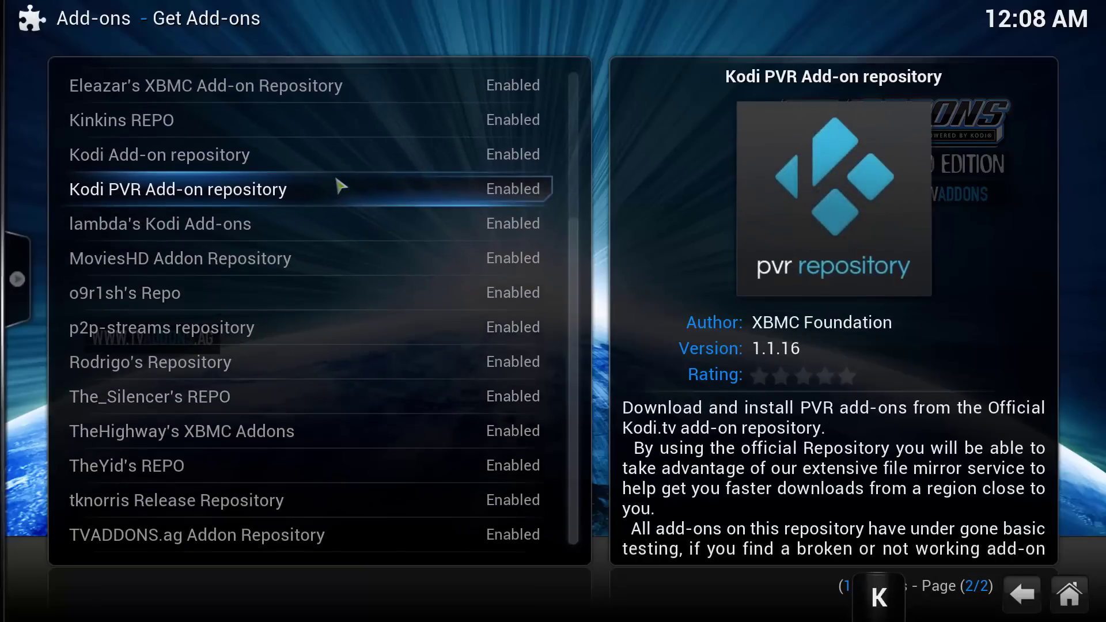
pyautogui.scroll(1, 367, 360)
pyautogui.scroll(5, 367, 360)
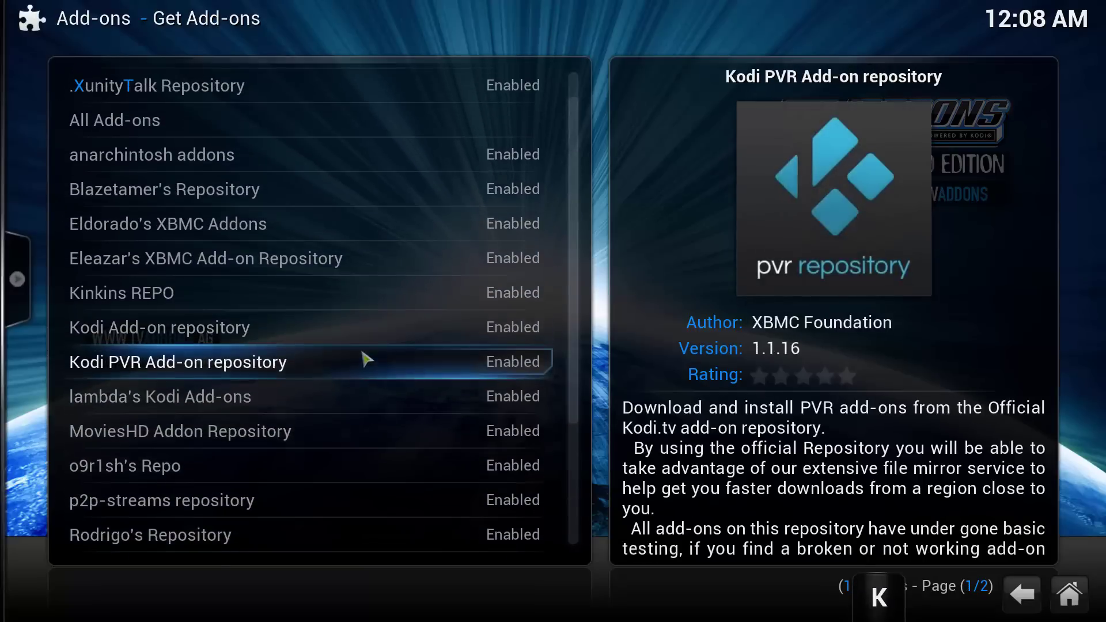
pyautogui.scroll(-6, 136, 247)
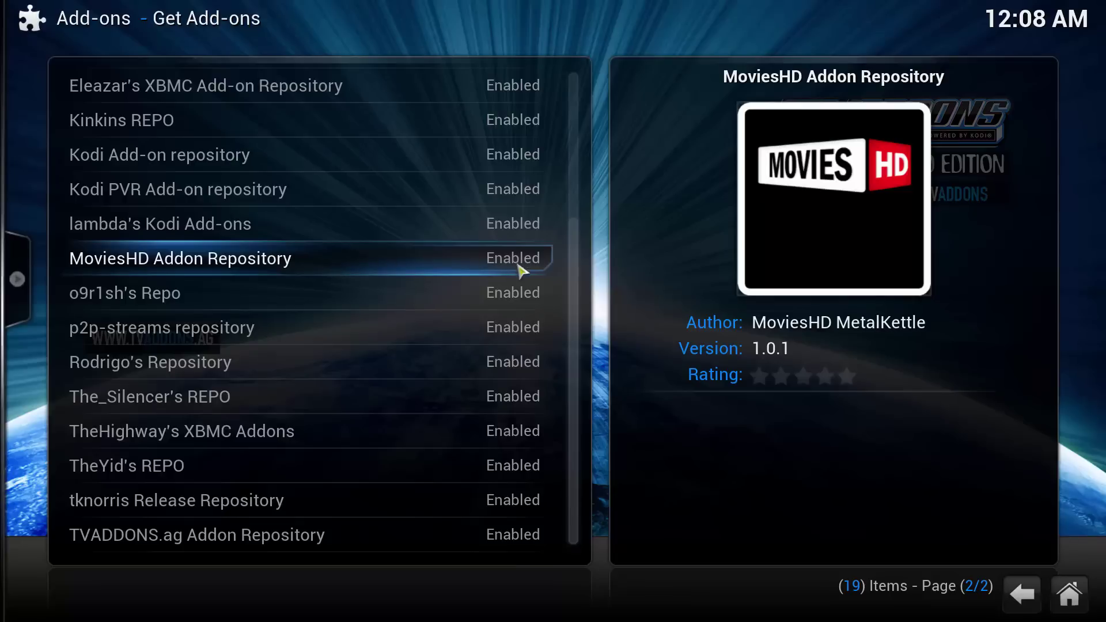
pyautogui.click(357, 257)
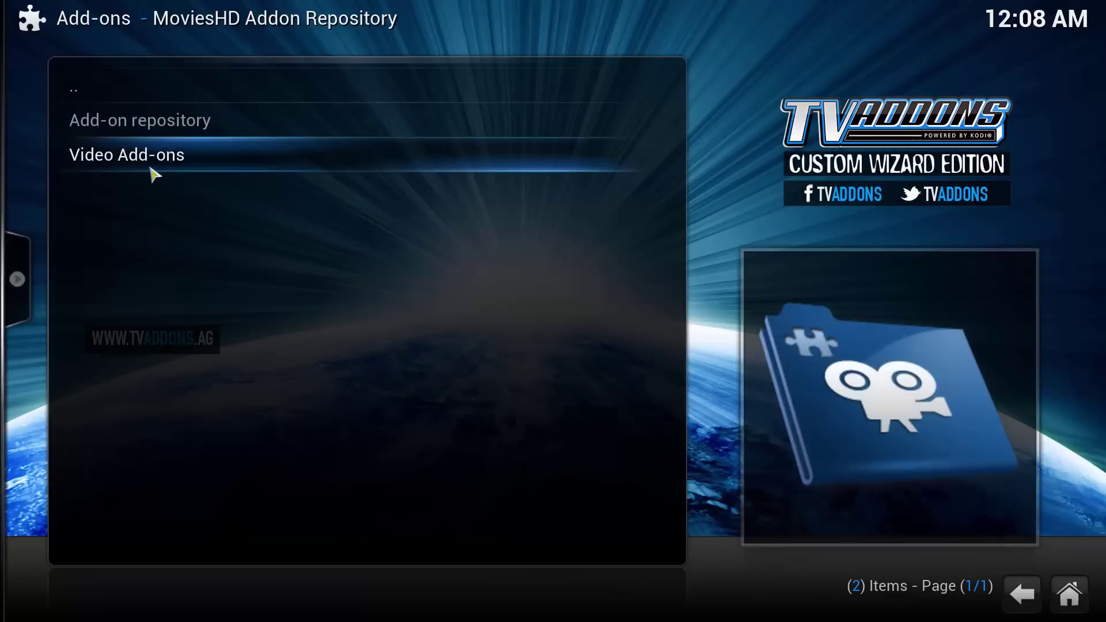
pyautogui.click(153, 171)
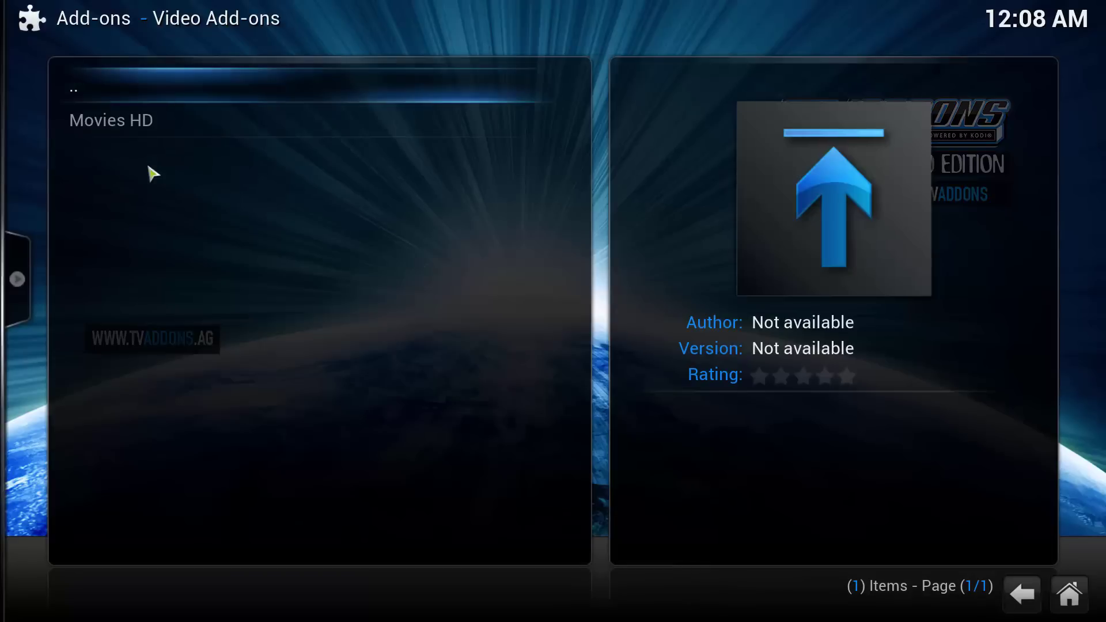
pyautogui.click(133, 133)
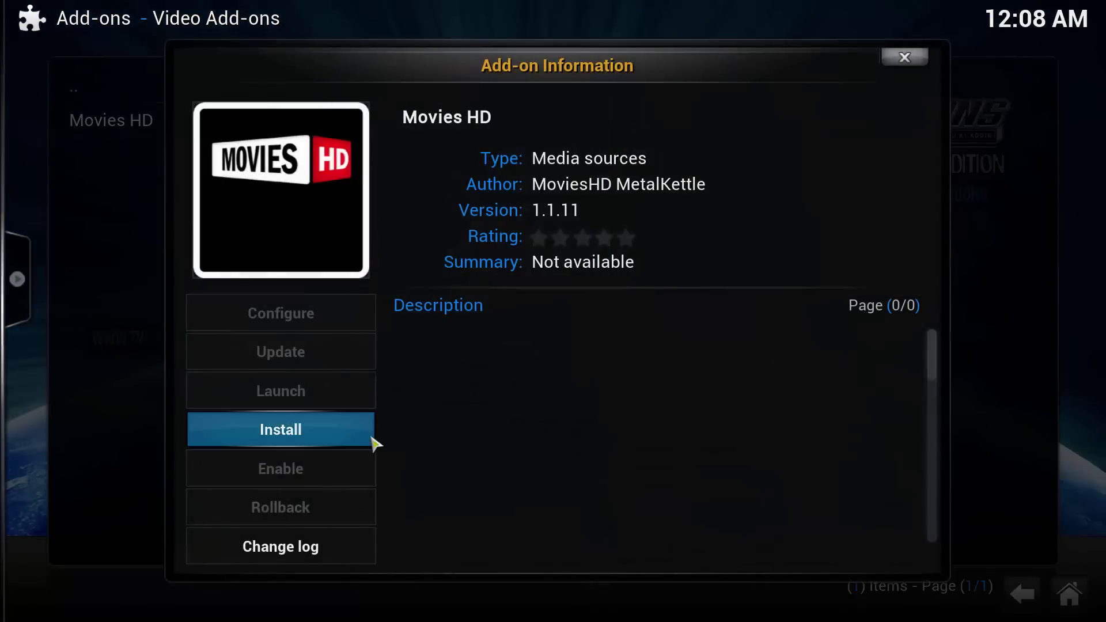
pyautogui.click(288, 436)
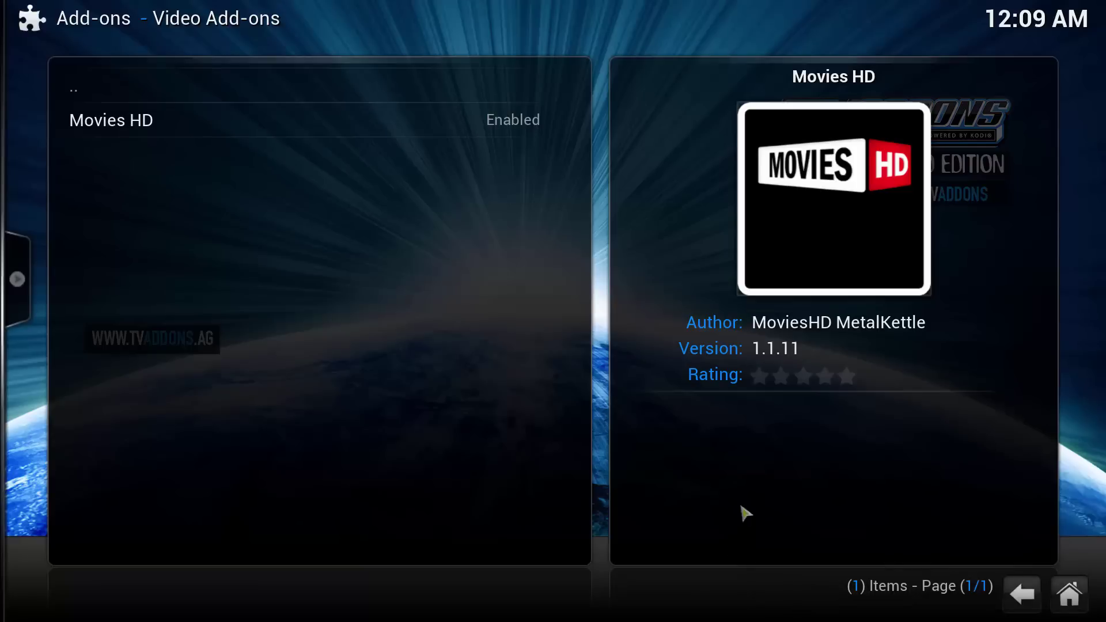
# Step: Return to the home screen, show the installed video add-ons and change their view to Thumbnail
pyautogui.click(1071, 597)
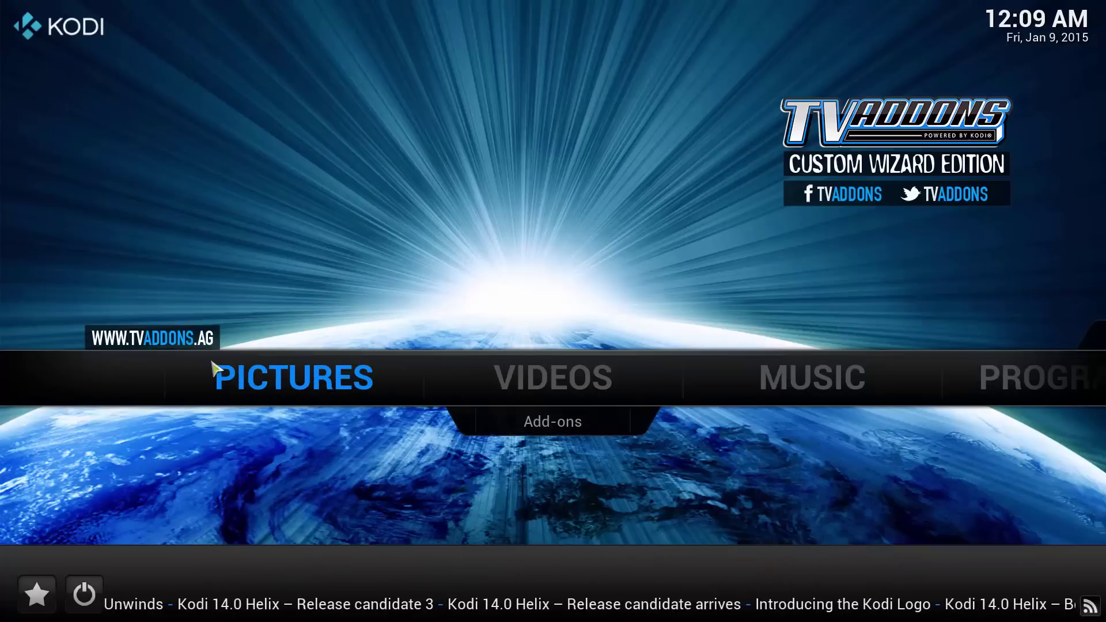
pyautogui.moveTo(507, 372)
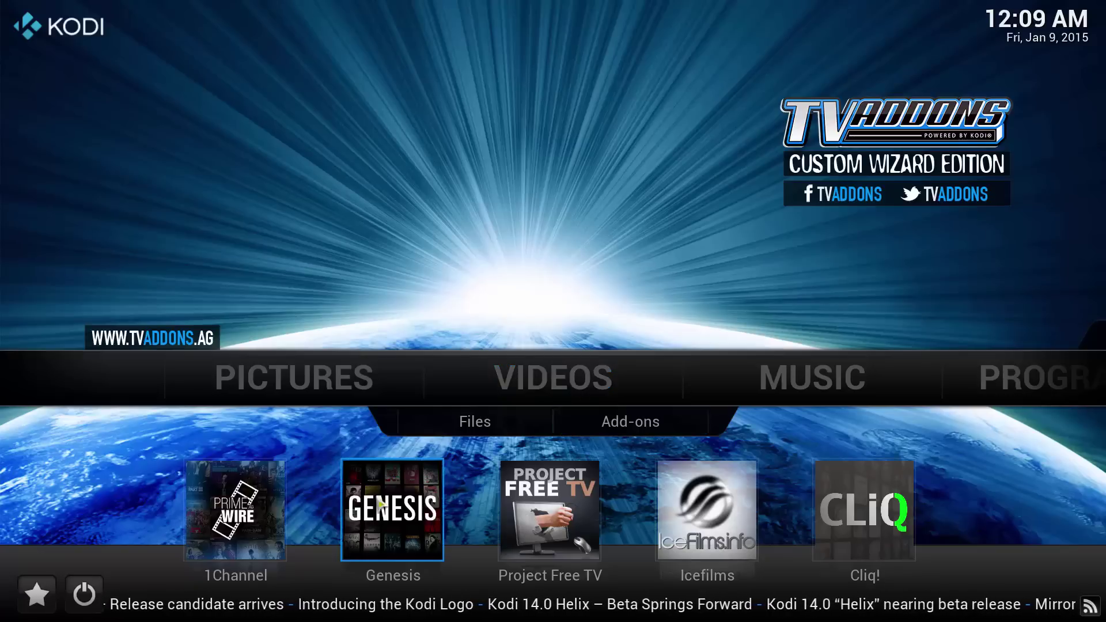
pyautogui.click(604, 426)
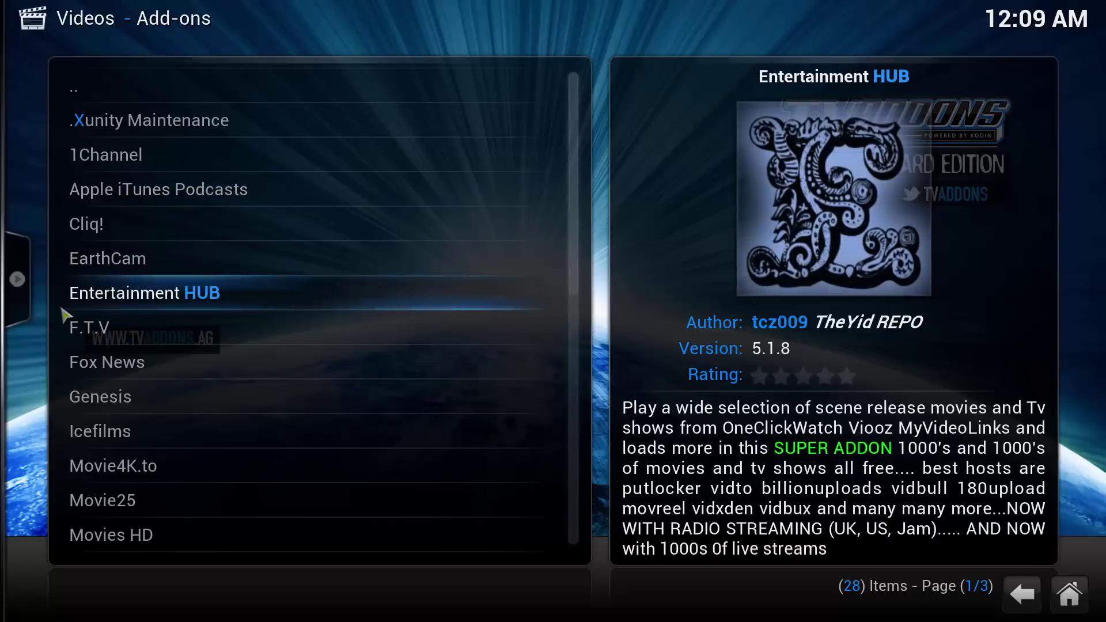
pyautogui.moveTo(46, 299)
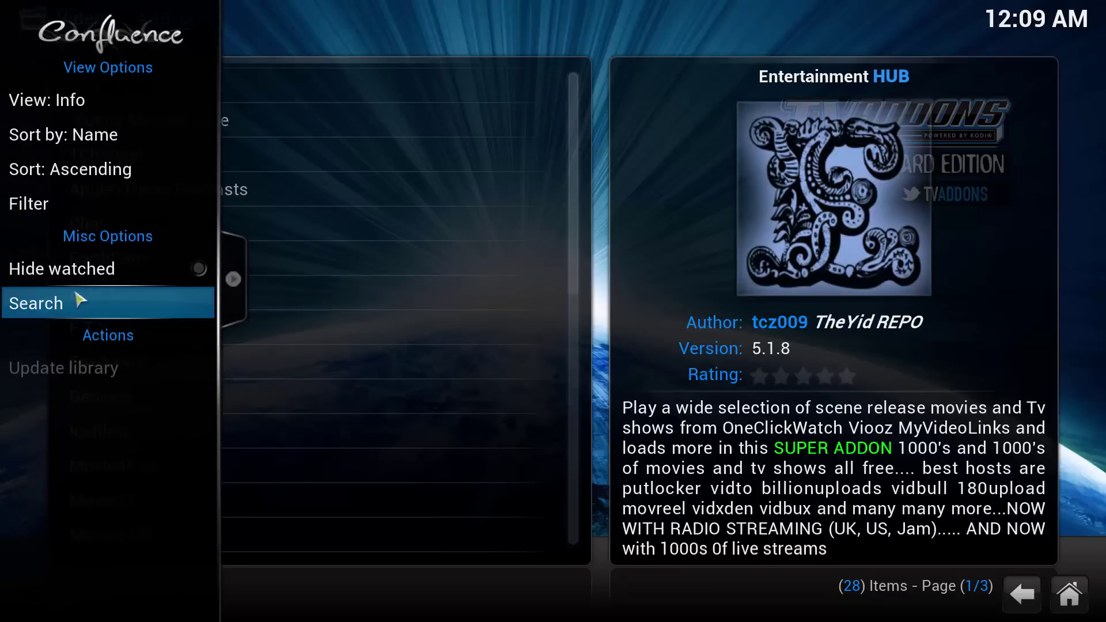
pyautogui.click(74, 109)
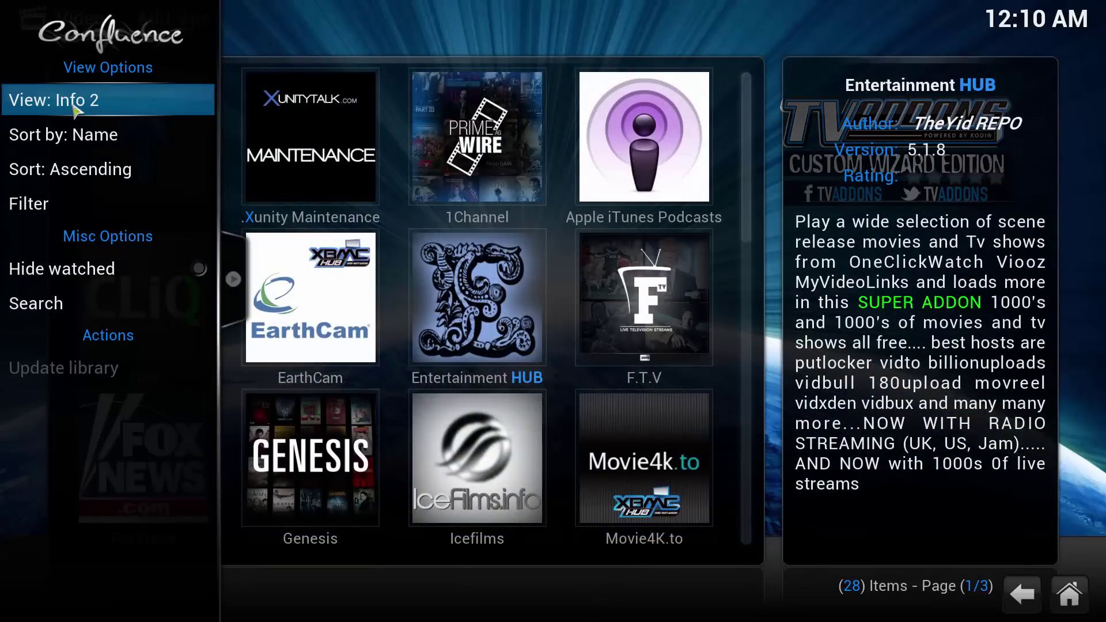
pyautogui.click(77, 109)
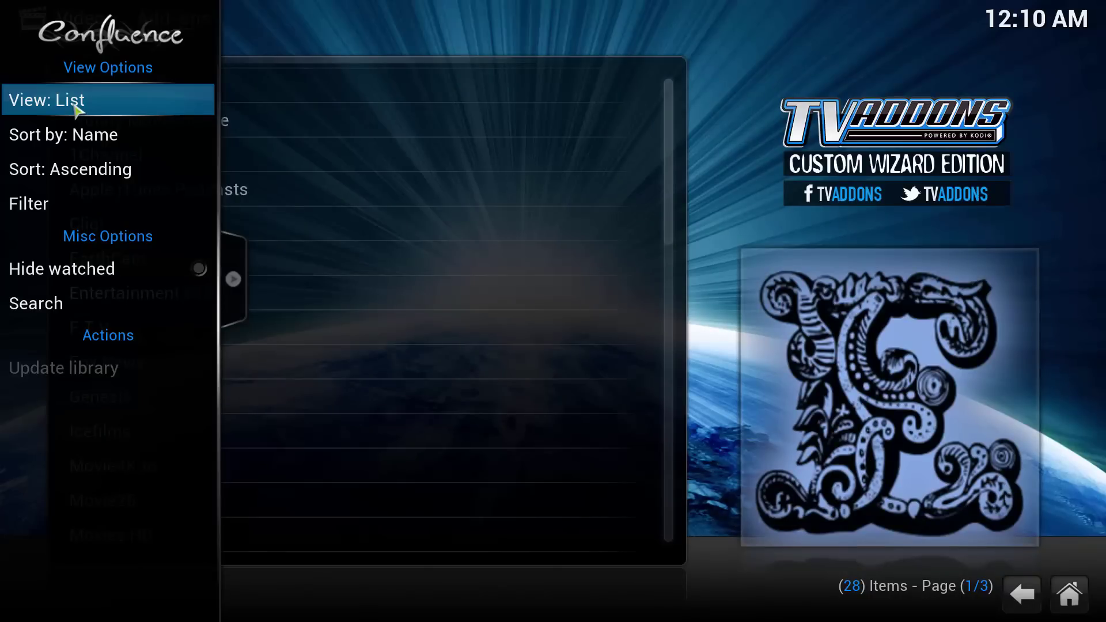
pyautogui.click(76, 109)
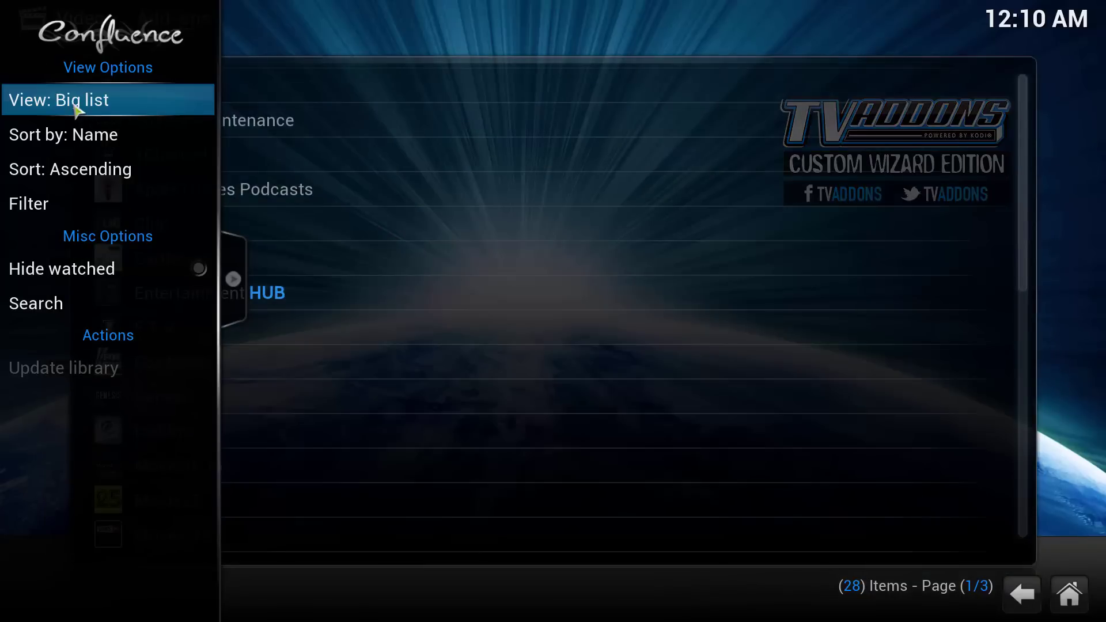
pyautogui.click(67, 108)
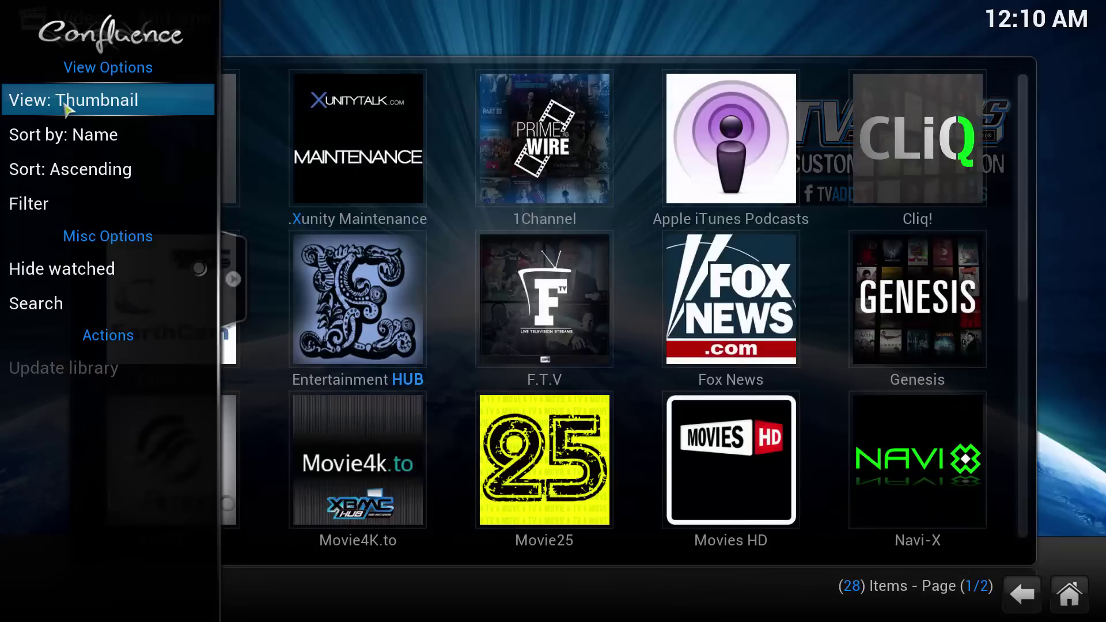
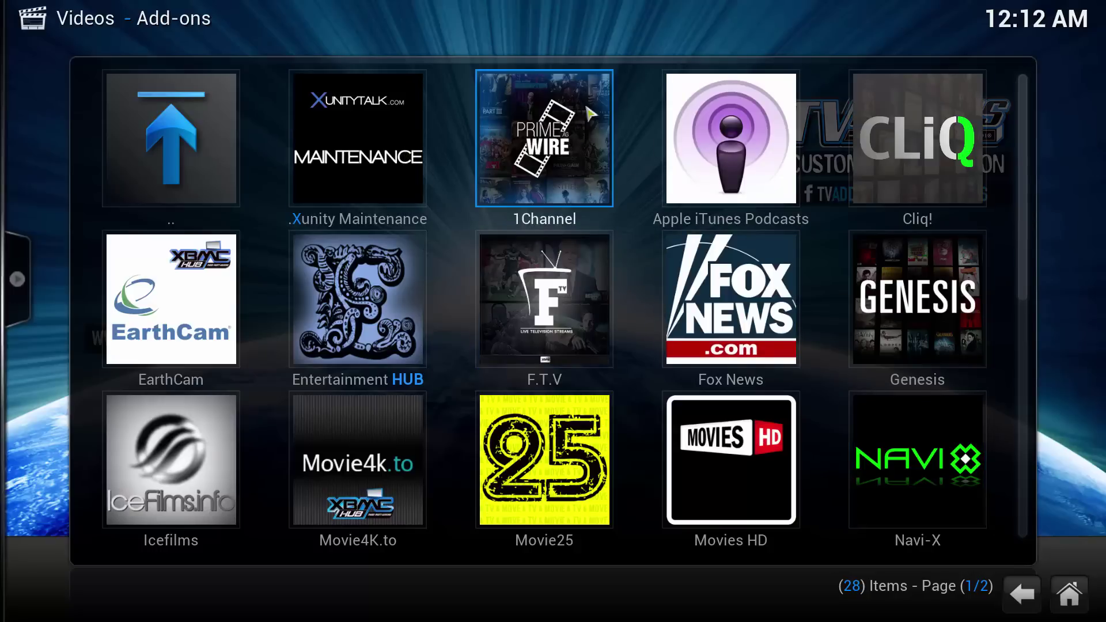
# Step: Open the add-on settings of 1Channel
pyautogui.moveTo(6, 140)
pyautogui.rightClick(539, 139)
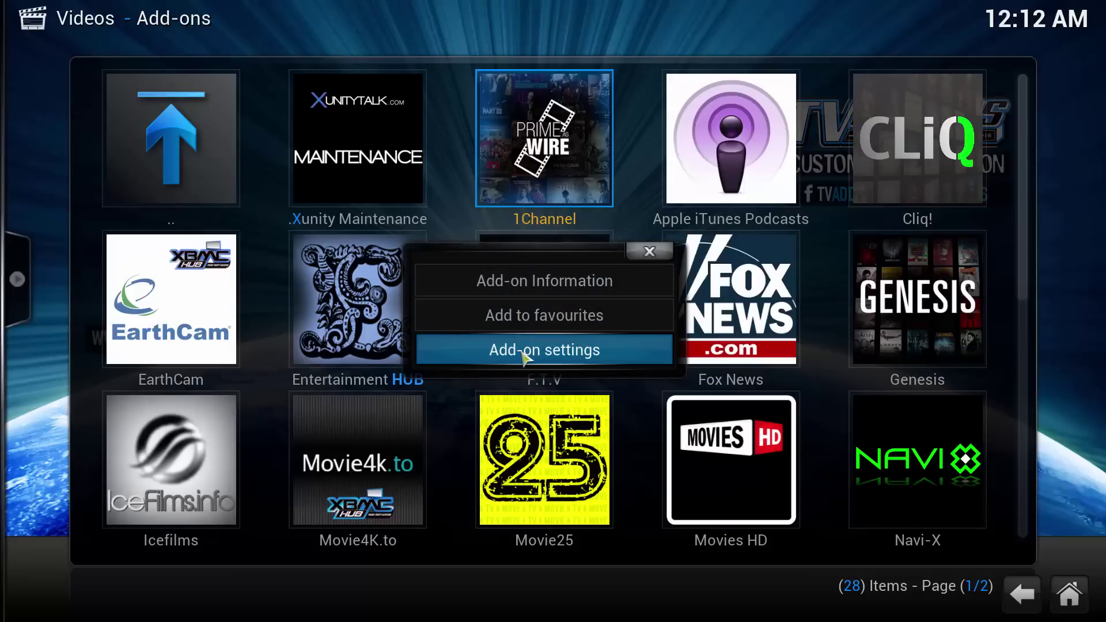
pyautogui.click(563, 349)
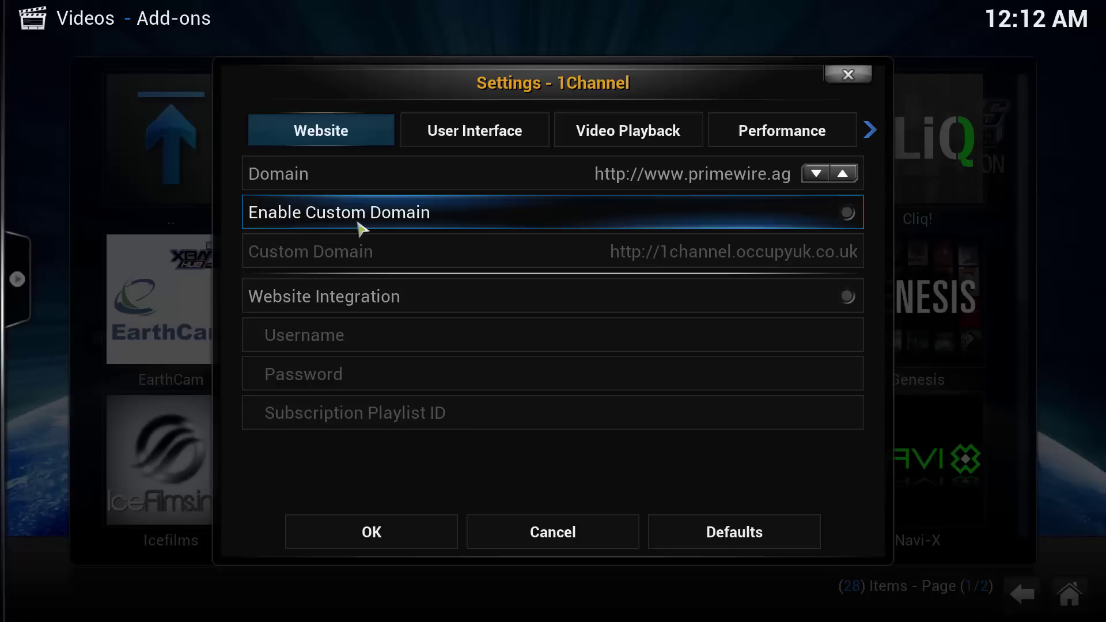
pyautogui.click(848, 213)
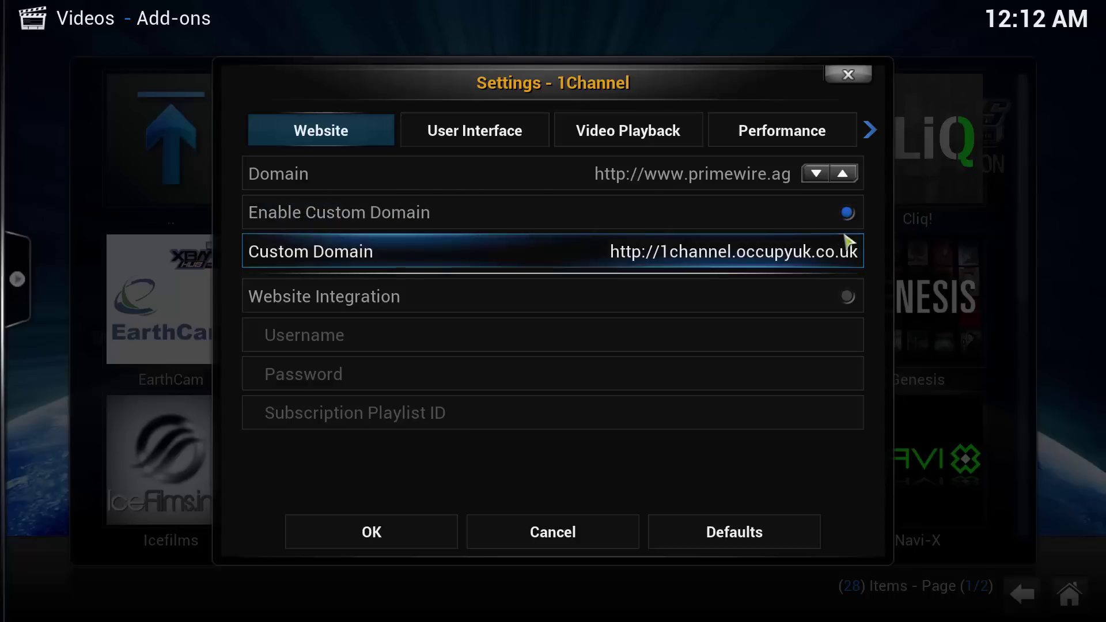
pyautogui.click(735, 265)
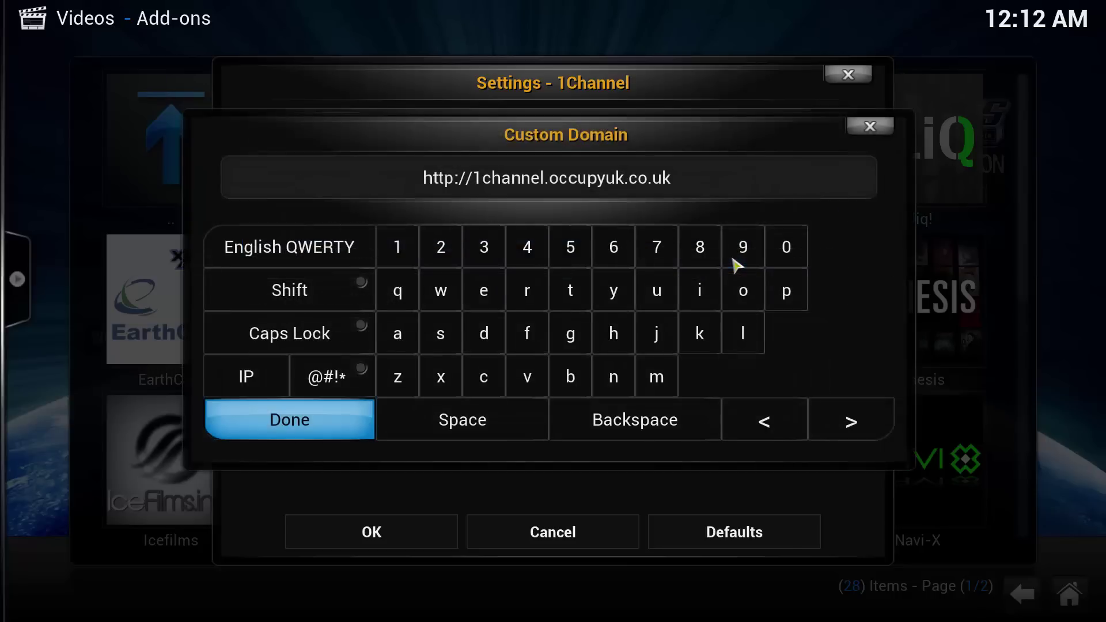
pyautogui.press('BackSpace')
pyautogui.press('BackSpace')
pyautogui.press('BackSpace')
pyautogui.press('BackSpace')
pyautogui.press('BackSpace')
pyautogui.press('BackSpace')
pyautogui.press('BackSpace')
pyautogui.press('BackSpace')
pyautogui.press('BackSpace')
pyautogui.press('BackSpace')
pyautogui.press('BackSpace')
pyautogui.press('BackSpace')
pyautogui.press('BackSpace')
pyautogui.press('BackSpace')
pyautogui.press('BackSpace')
pyautogui.press('BackSpace')
pyautogui.press('BackSpace')
pyautogui.press('BackSpace')
pyautogui.press('BackSpace')
pyautogui.press('BackSpace')
pyautogui.press('BackSpace')
pyautogui.press('BackSpace')
pyautogui.press('BackSpace')
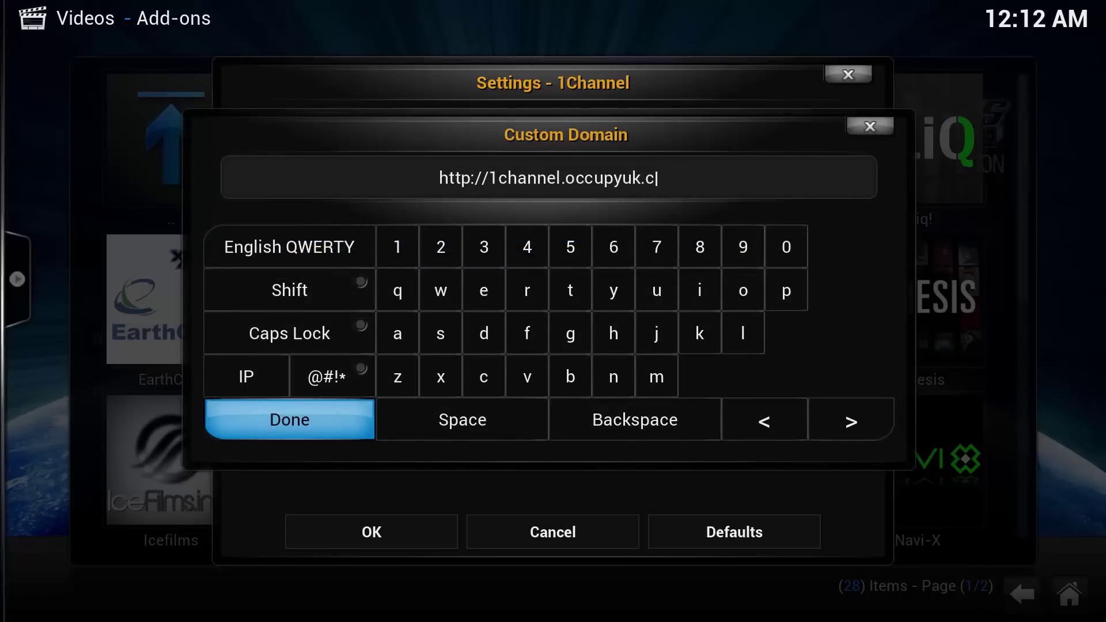
pyautogui.click(870, 127)
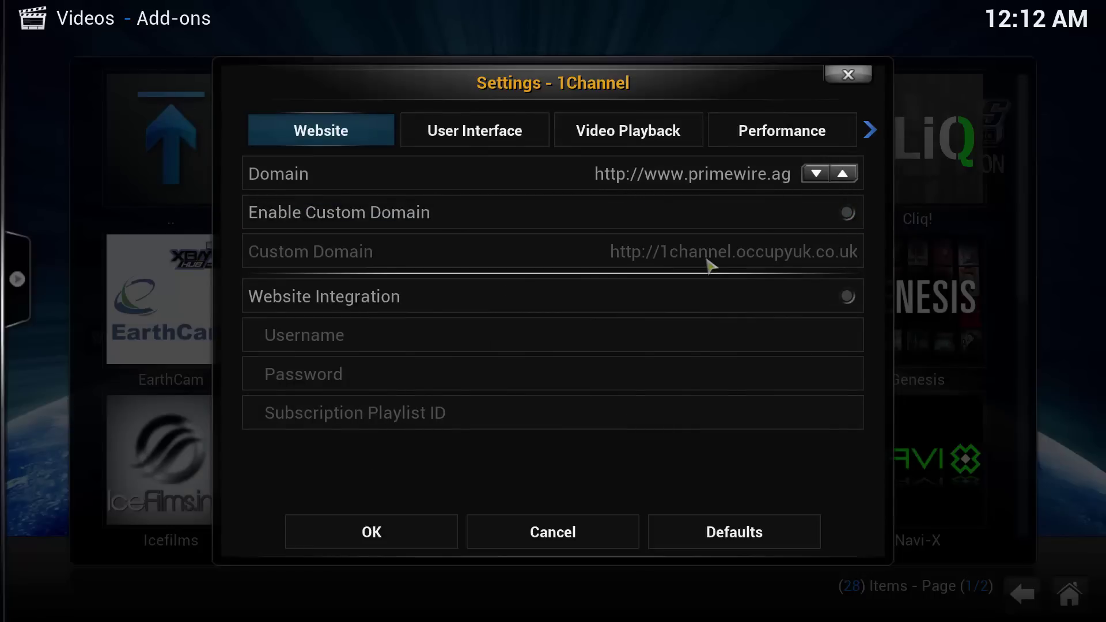
# Step: Enable the custom domain for 1Channel and clear the existing Custom Domain address
pyautogui.click(849, 216)
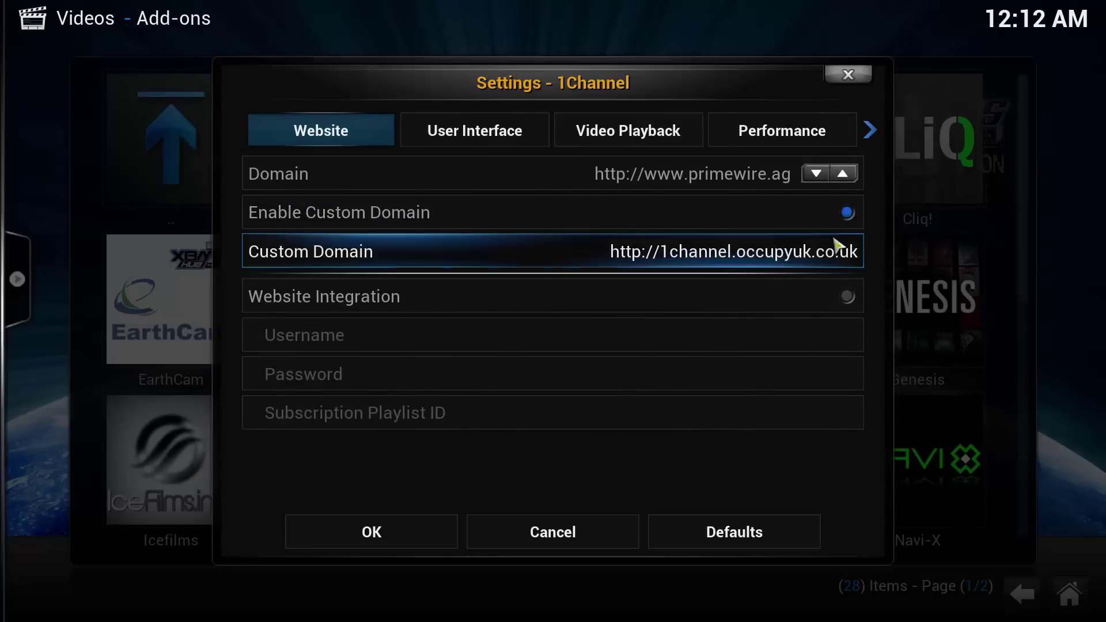
pyautogui.click(808, 257)
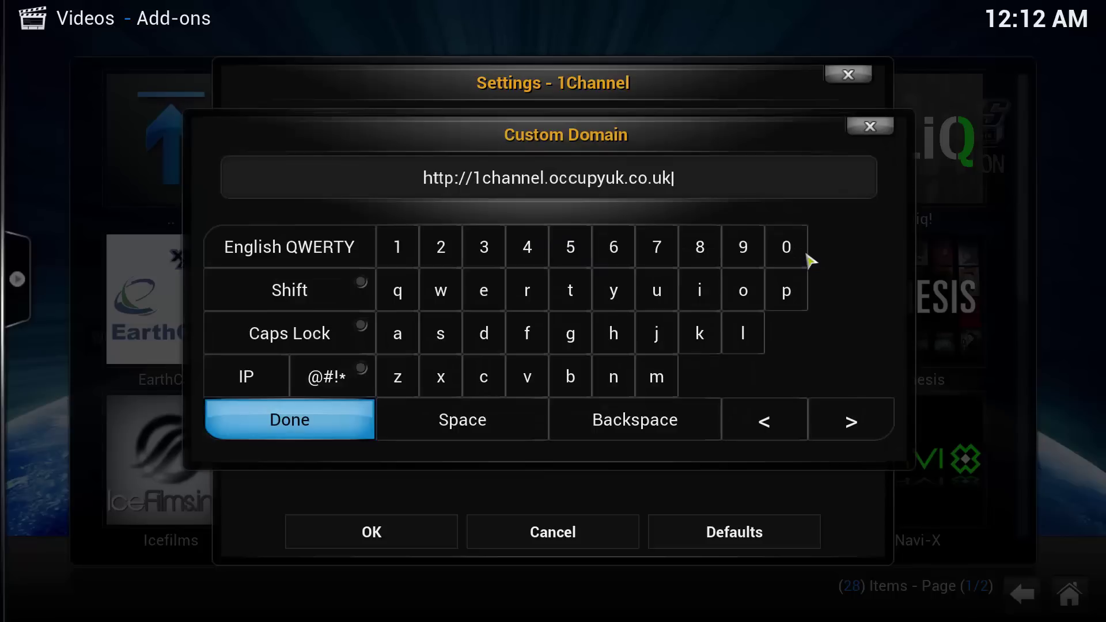
pyautogui.press('BackSpace')
pyautogui.press('BackSpace')
pyautogui.press('BackSpace')
pyautogui.press('BackSpace')
pyautogui.press('BackSpace')
pyautogui.press('BackSpace')
pyautogui.press('BackSpace')
pyautogui.press('BackSpace')
pyautogui.press('BackSpace')
pyautogui.press('BackSpace')
pyautogui.press('BackSpace')
pyautogui.press('BackSpace')
pyautogui.press('BackSpace')
pyautogui.press('BackSpace')
pyautogui.press('BackSpace')
pyautogui.press('BackSpace')
pyautogui.press('BackSpace')
pyautogui.press('BackSpace')
pyautogui.press('BackSpace')
pyautogui.press('BackSpace')
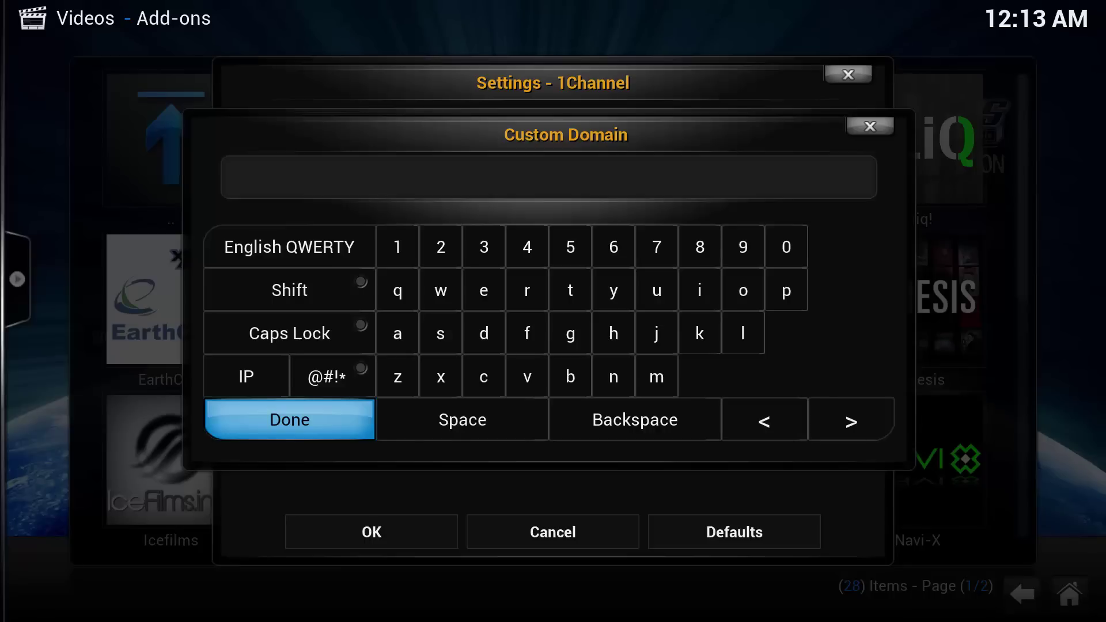
pyautogui.write('http://www.')
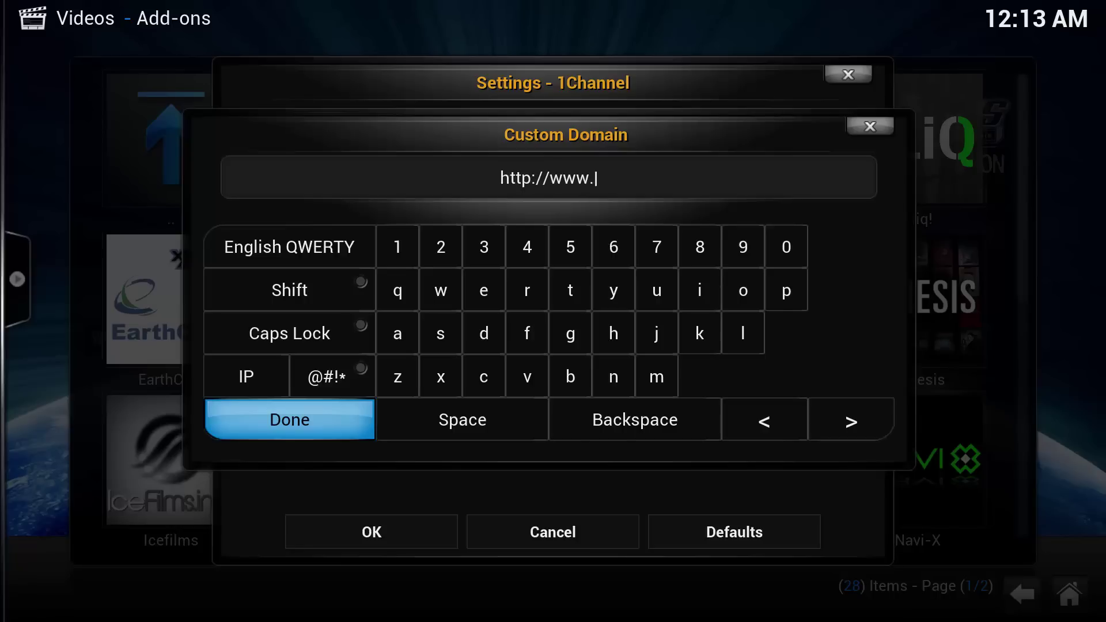
pyautogui.write('p')
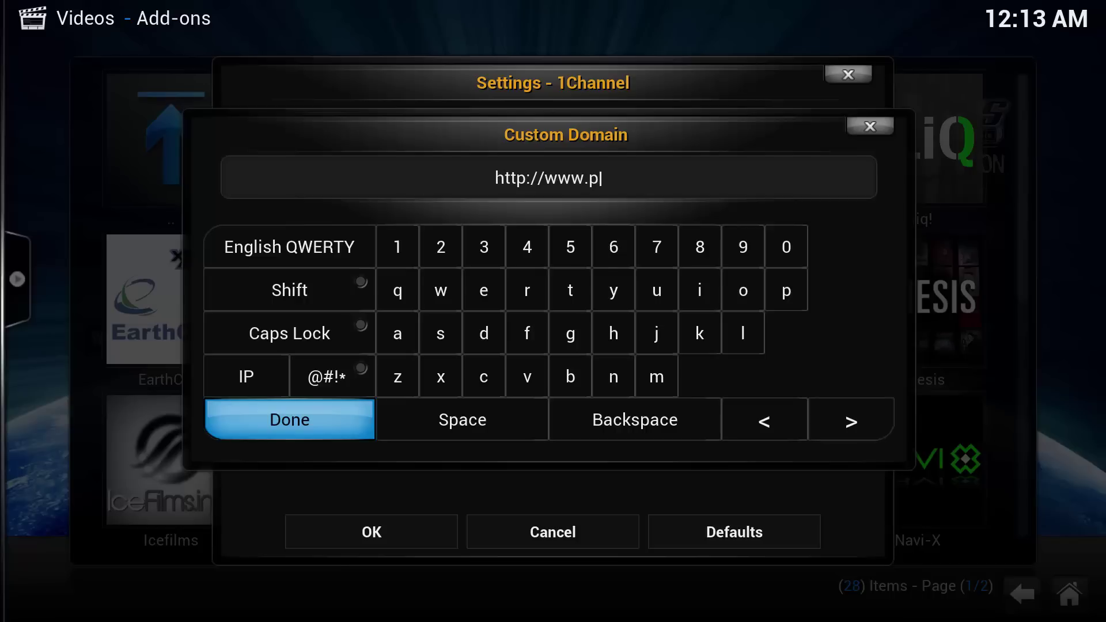
pyautogui.write('r')
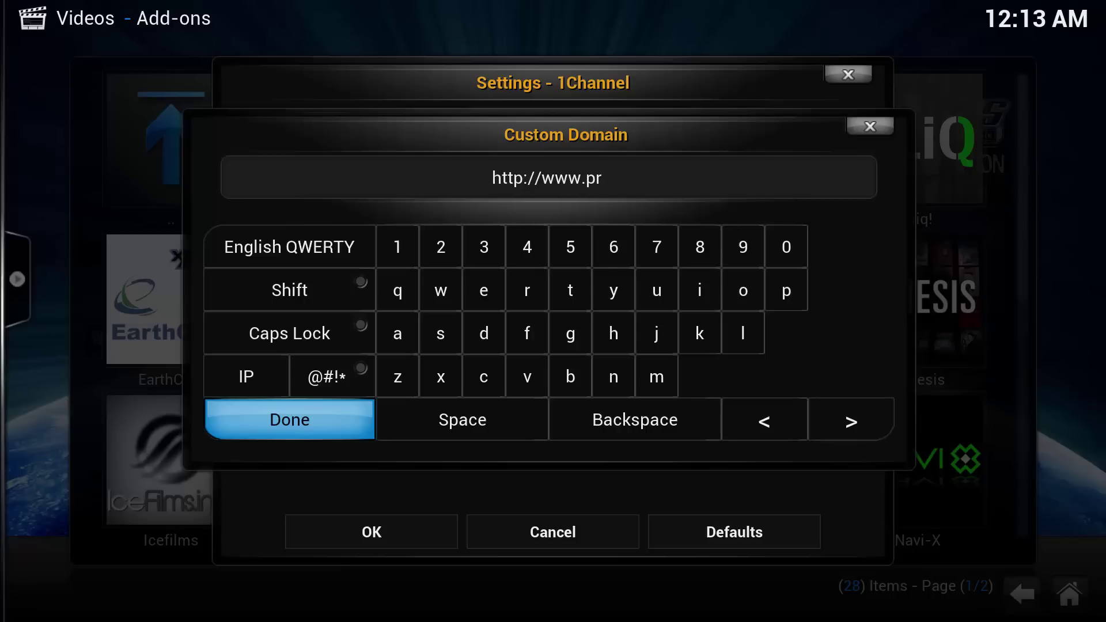
pyautogui.write('ime')
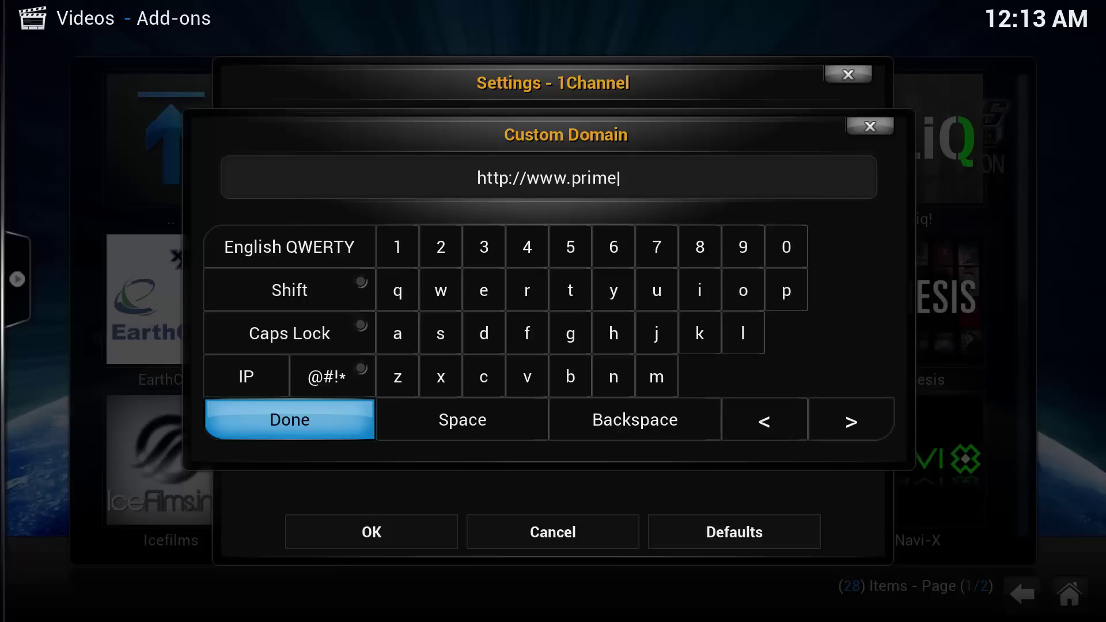
pyautogui.write('wi')
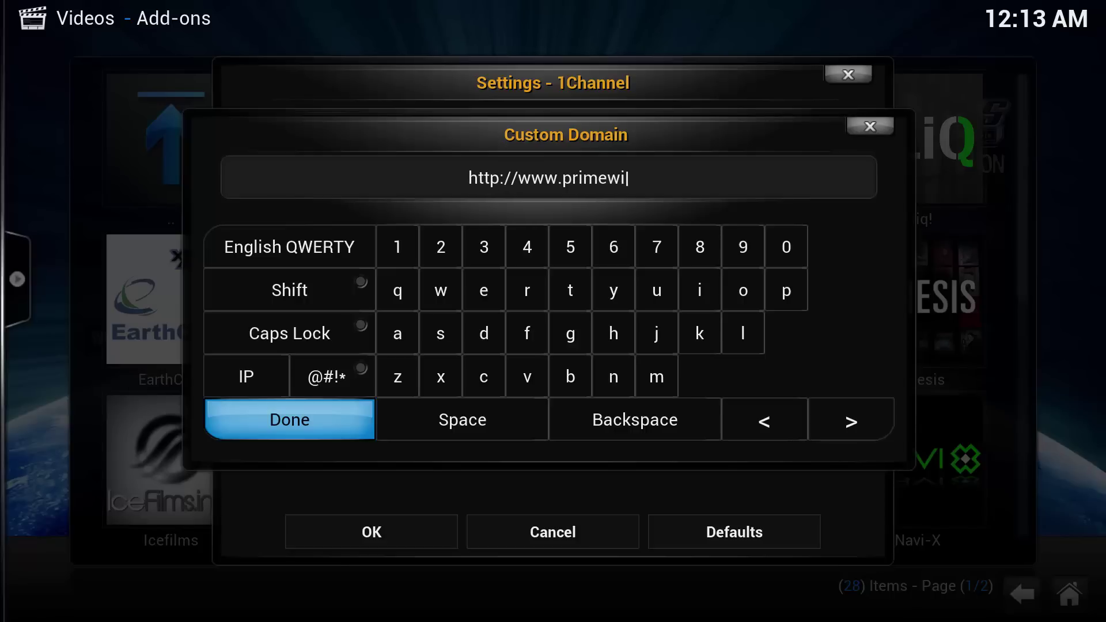
pyautogui.write('r')
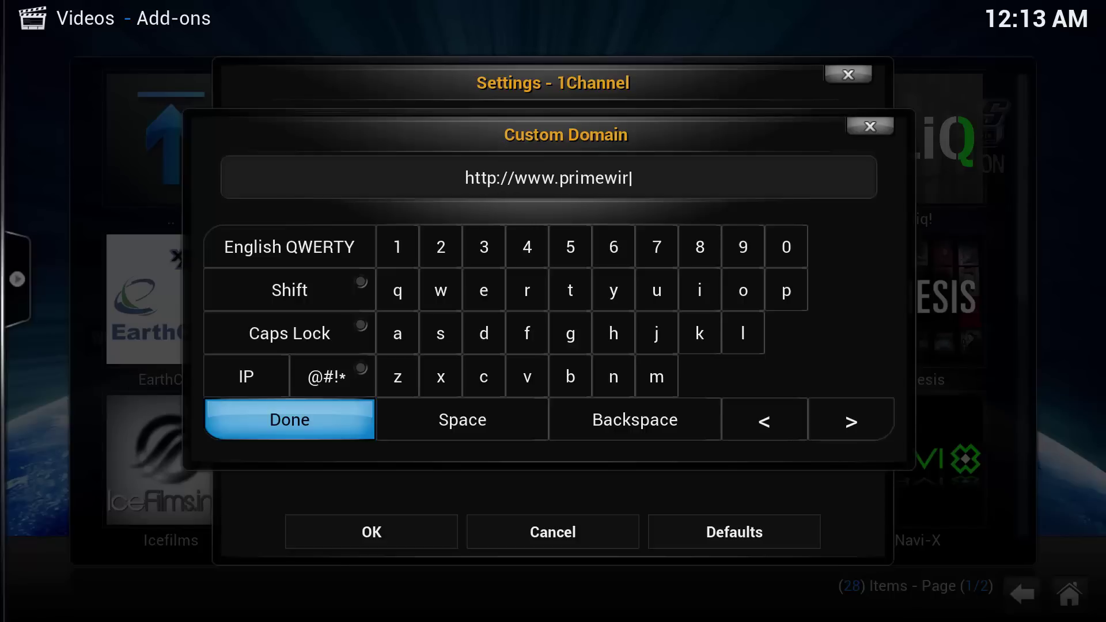
pyautogui.write('e.a')
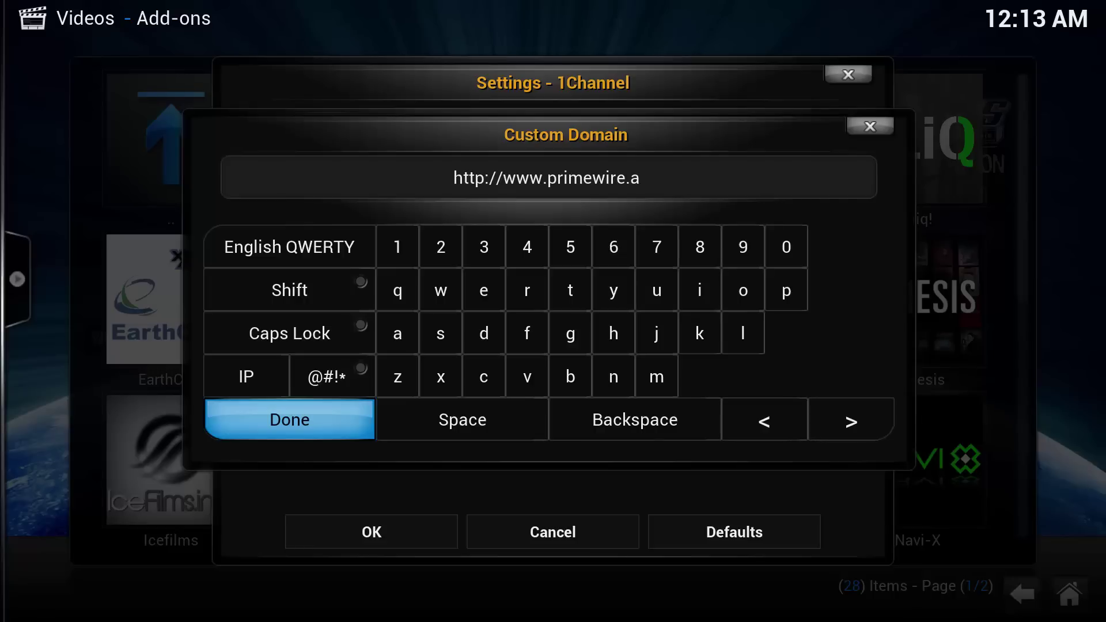
pyautogui.press('BackSpace')
pyautogui.press('BackSpace')
pyautogui.press('BackSpace')
pyautogui.press('BackSpace')
pyautogui.press('BackSpace')
pyautogui.press('BackSpace')
pyautogui.press('BackSpace')
pyautogui.press('BackSpace')
pyautogui.press('BackSpace')
pyautogui.press('BackSpace')
pyautogui.press('BackSpace')
pyautogui.press('BackSpace')
pyautogui.press('BackSpace')
pyautogui.press('BackSpace')
pyautogui.press('BackSpace')
pyautogui.press('BackSpace')
pyautogui.press('BackSpace')
pyautogui.press('BackSpace')
pyautogui.press('BackSpace')
pyautogui.press('BackSpace')
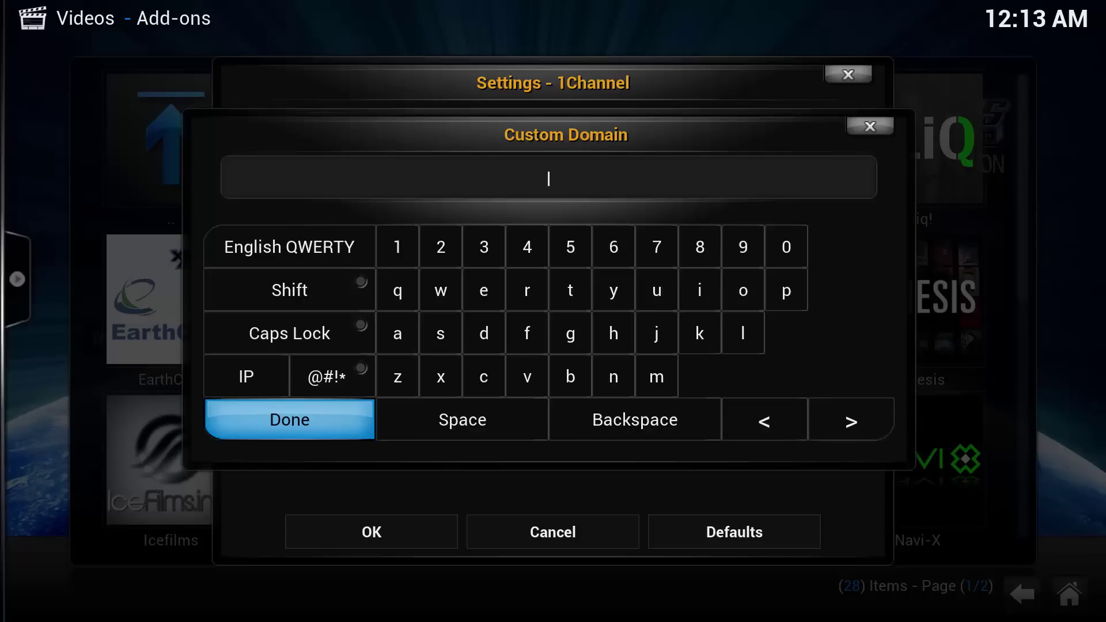
pyautogui.write('http://prime')
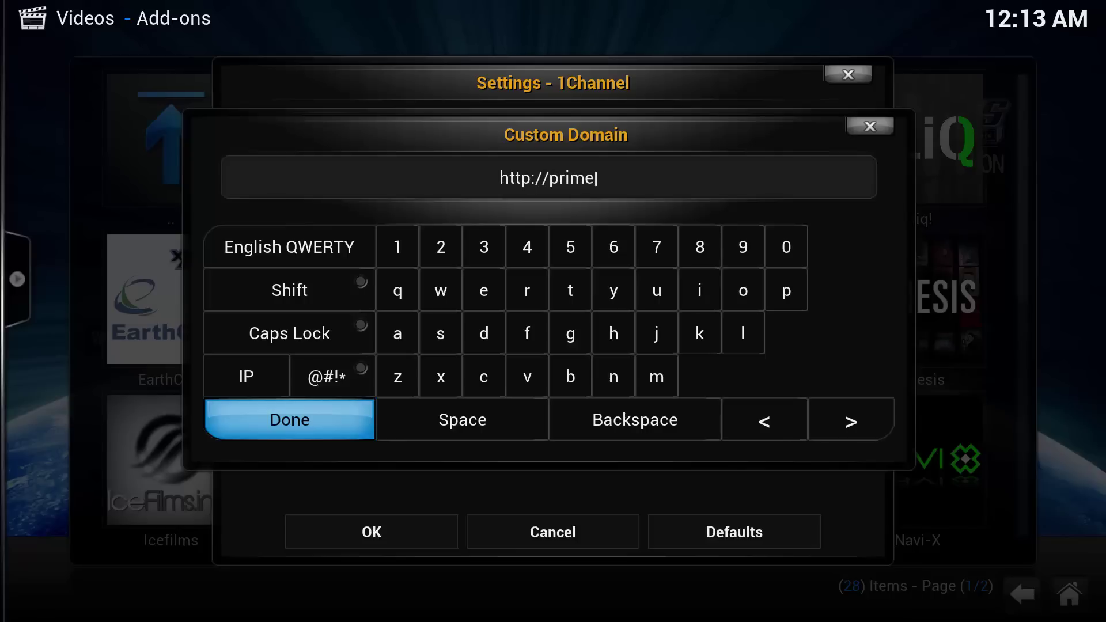
pyautogui.write('wi')
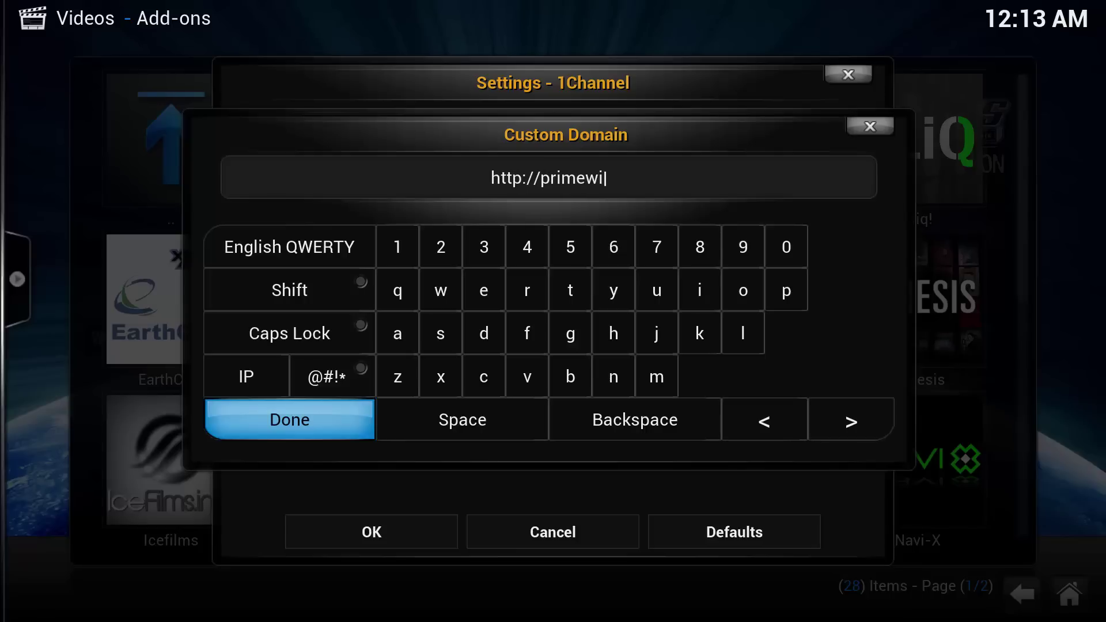
pyautogui.write('re')
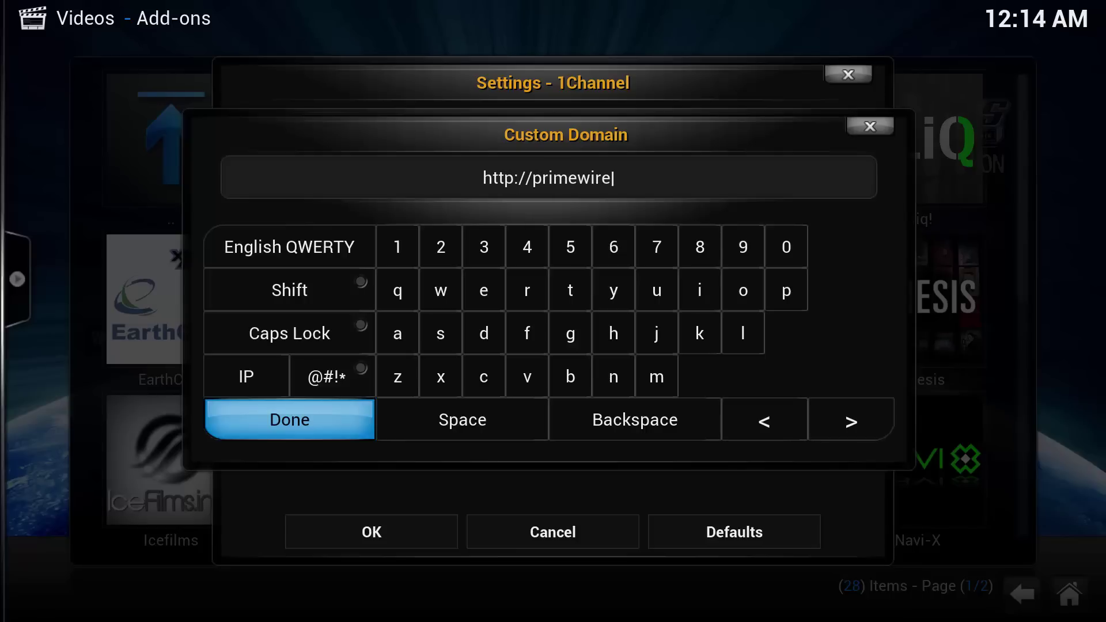
pyautogui.write('.')
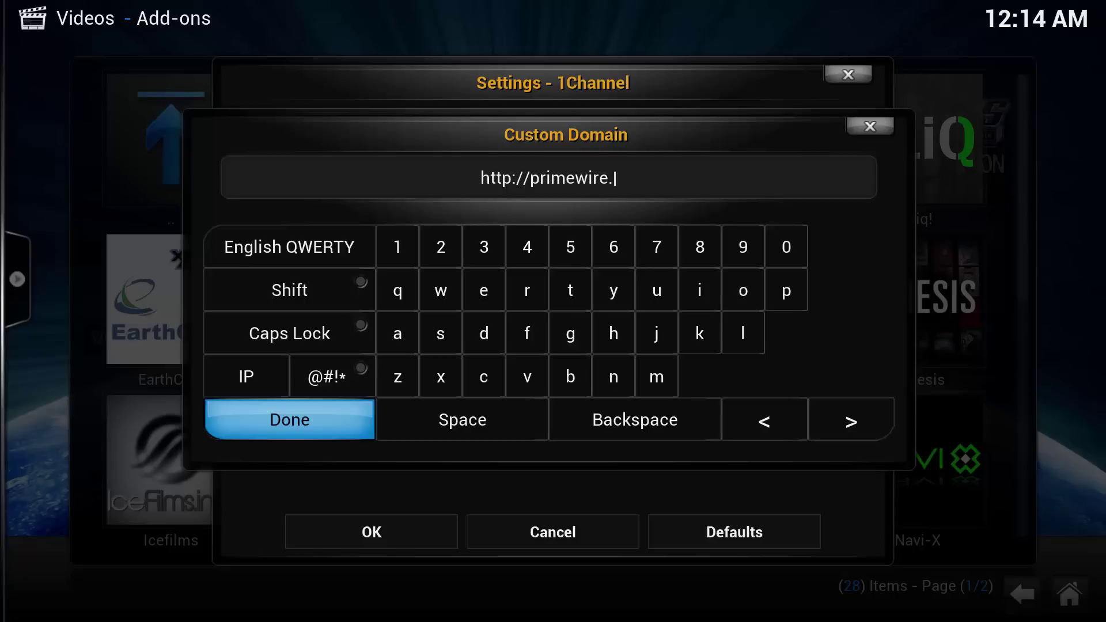
pyautogui.write('un')
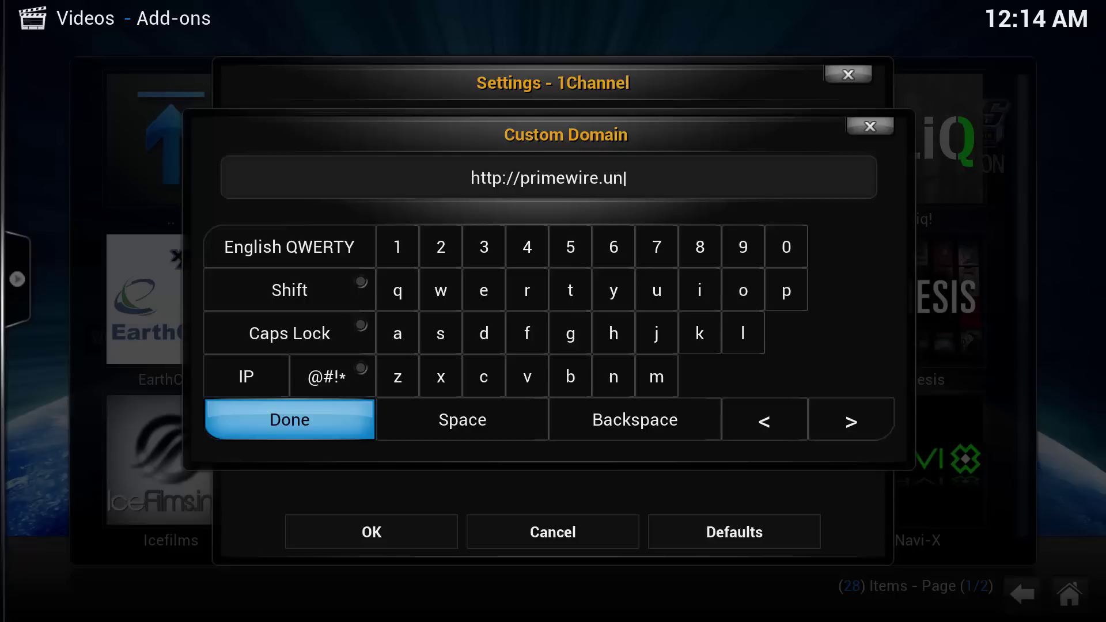
pyautogui.write('blo')
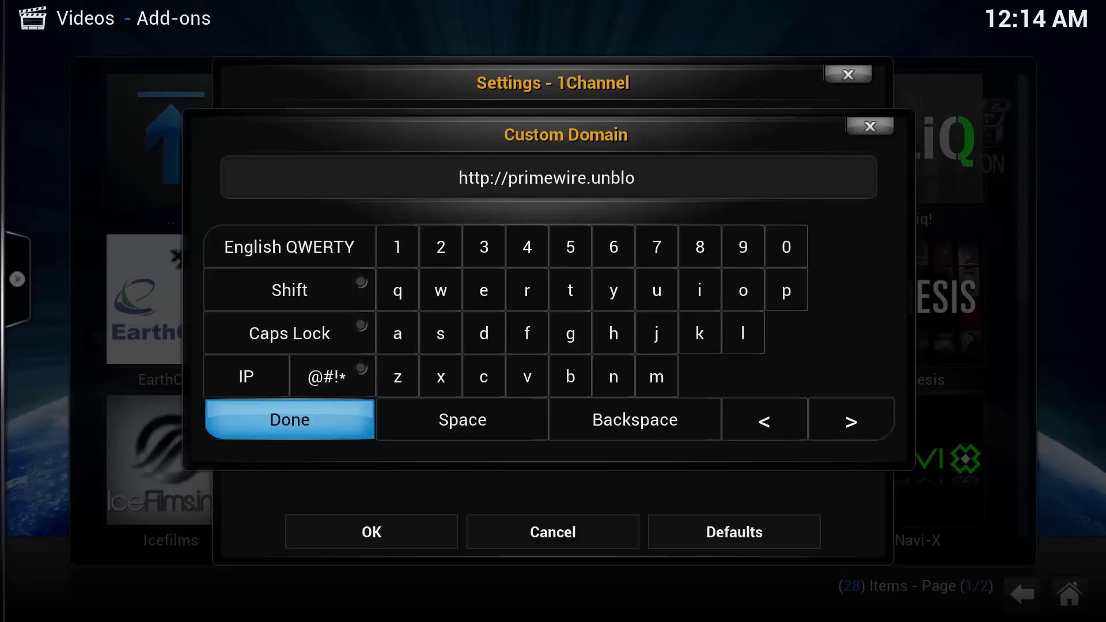
pyautogui.write('cked')
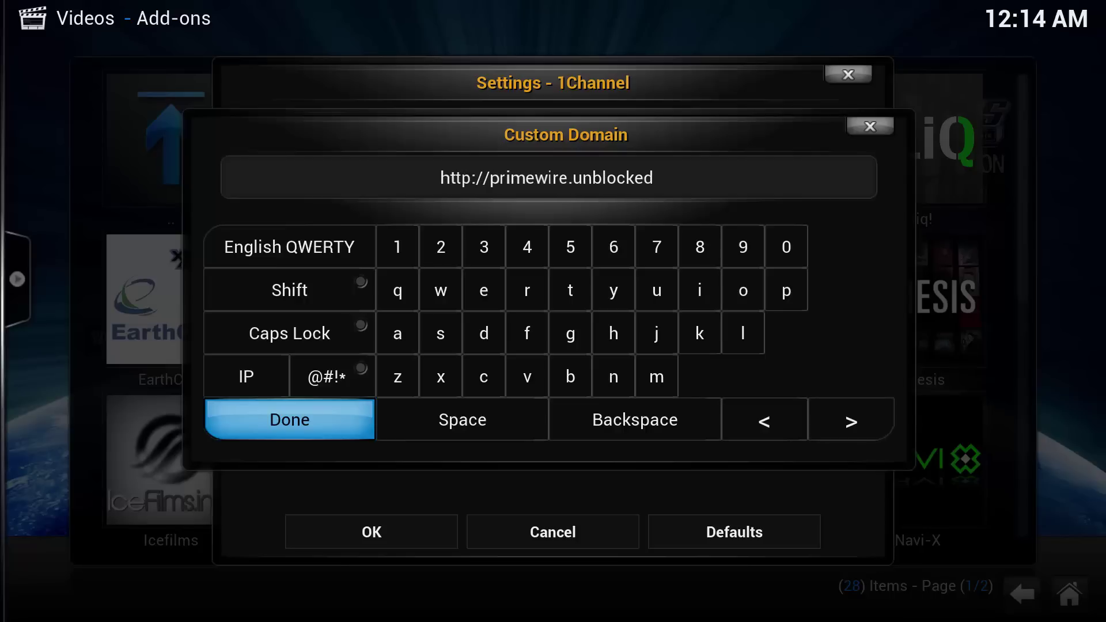
pyautogui.write('.pw')
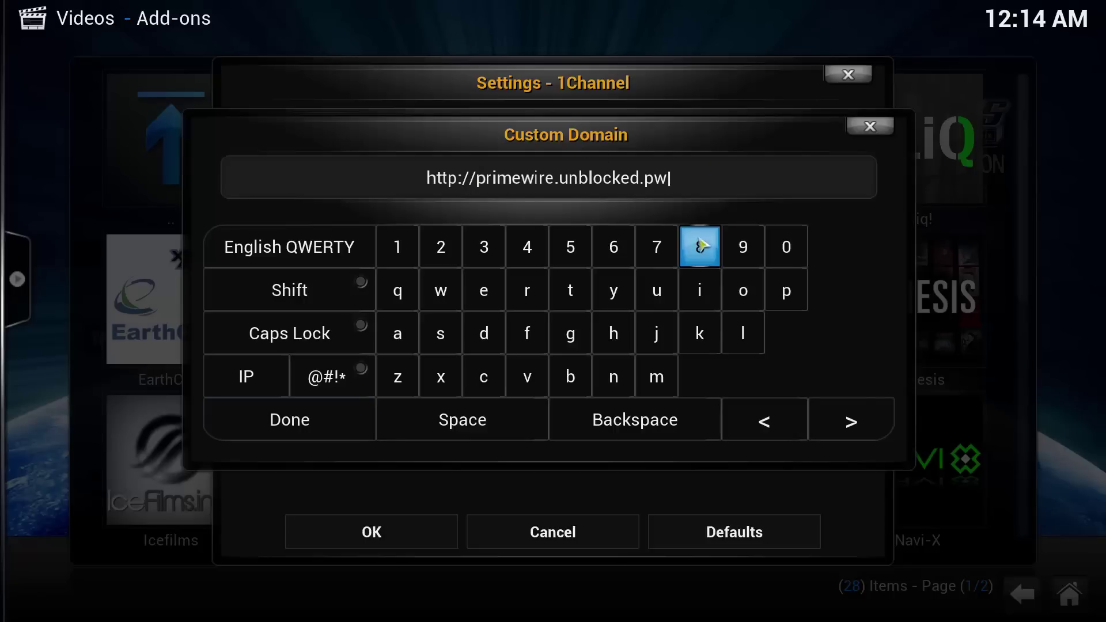
pyautogui.click(344, 431)
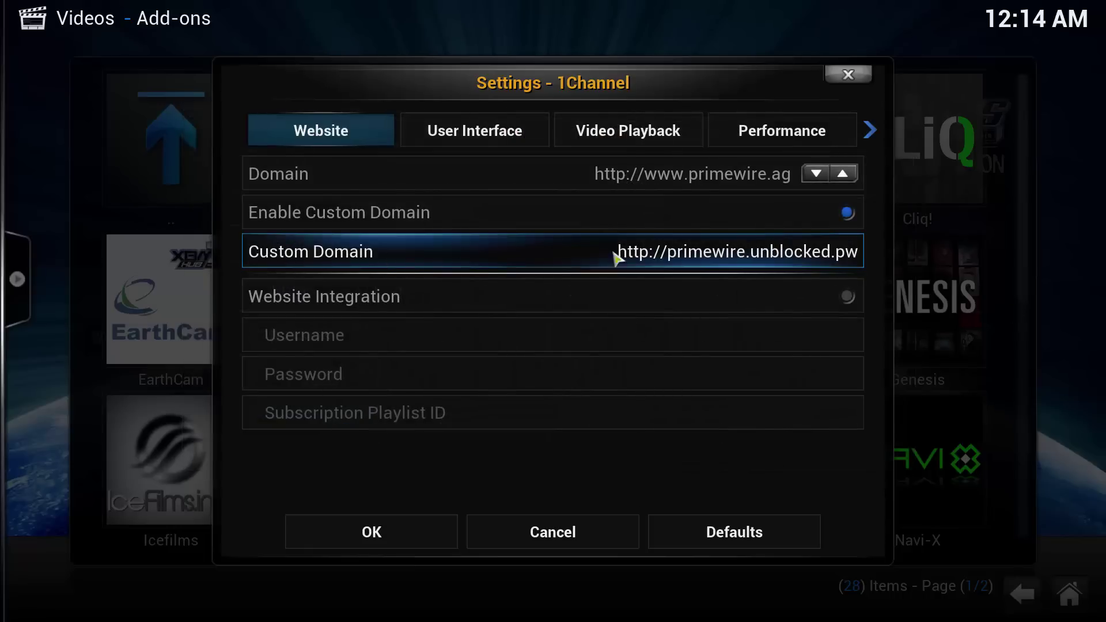
pyautogui.click(425, 541)
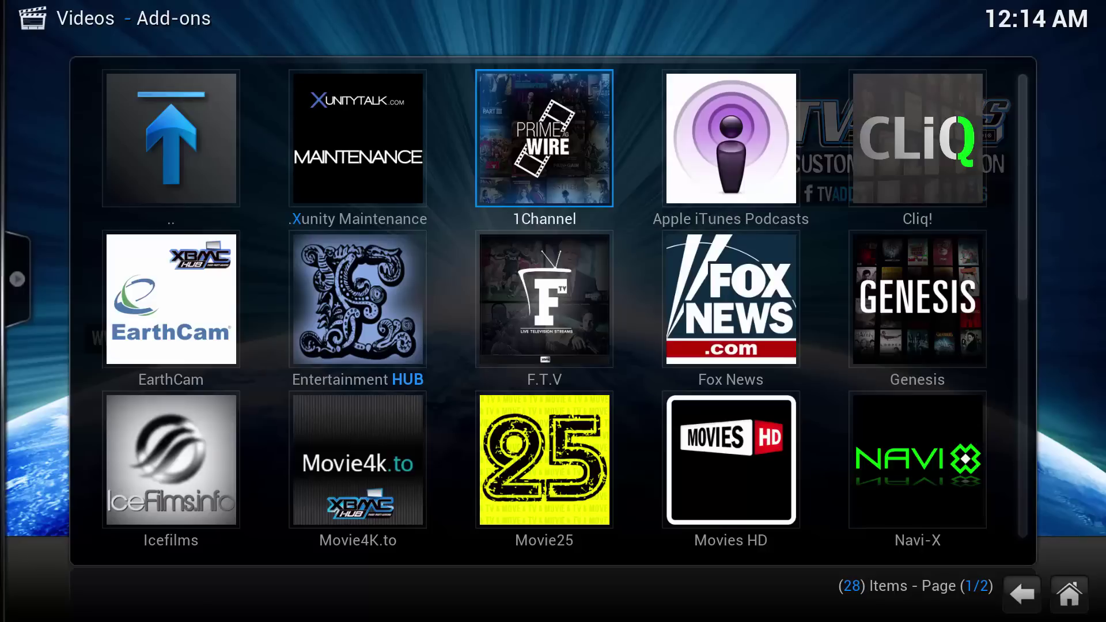
# Step: Open the add-on settings of Icefilms and show the Miscellaneous category
pyautogui.rightClick(187, 455)
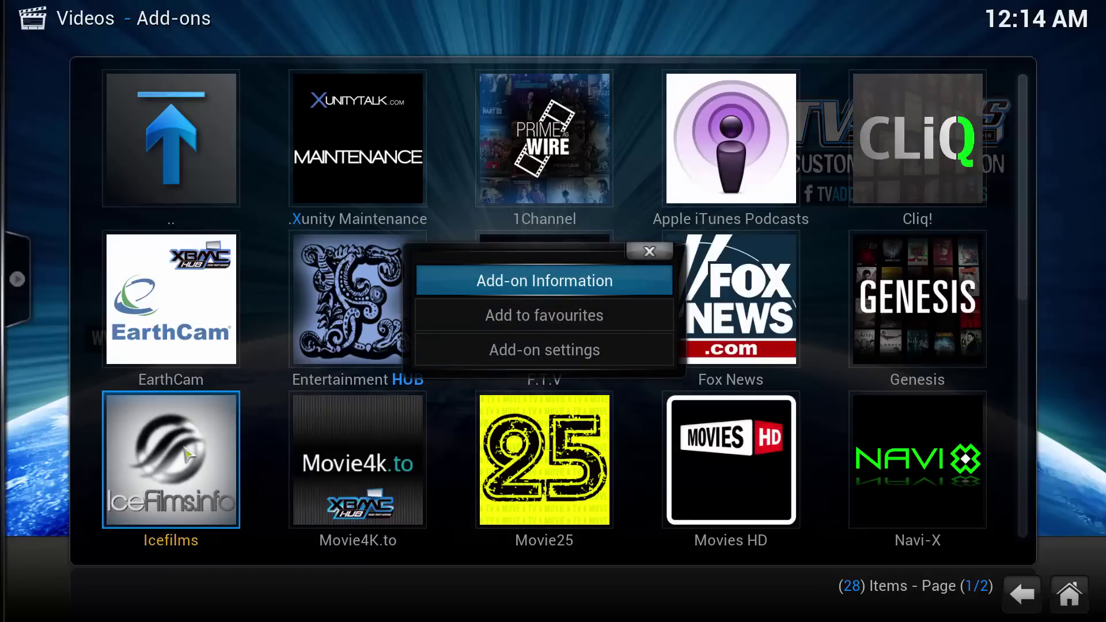
pyautogui.click(524, 359)
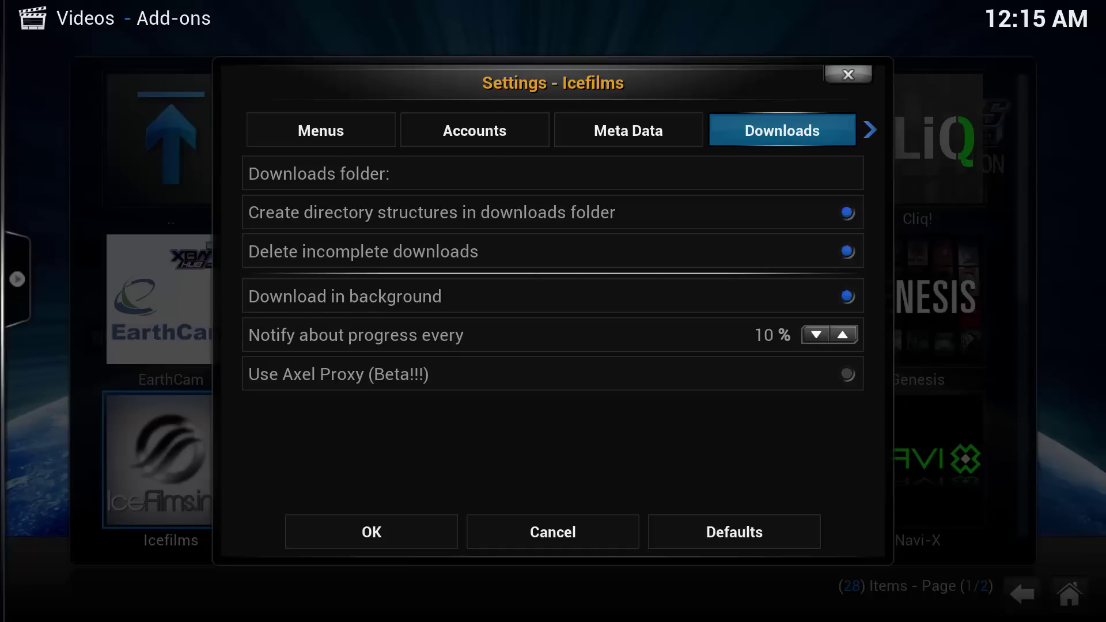
pyautogui.press('Right')
pyautogui.press('Right')
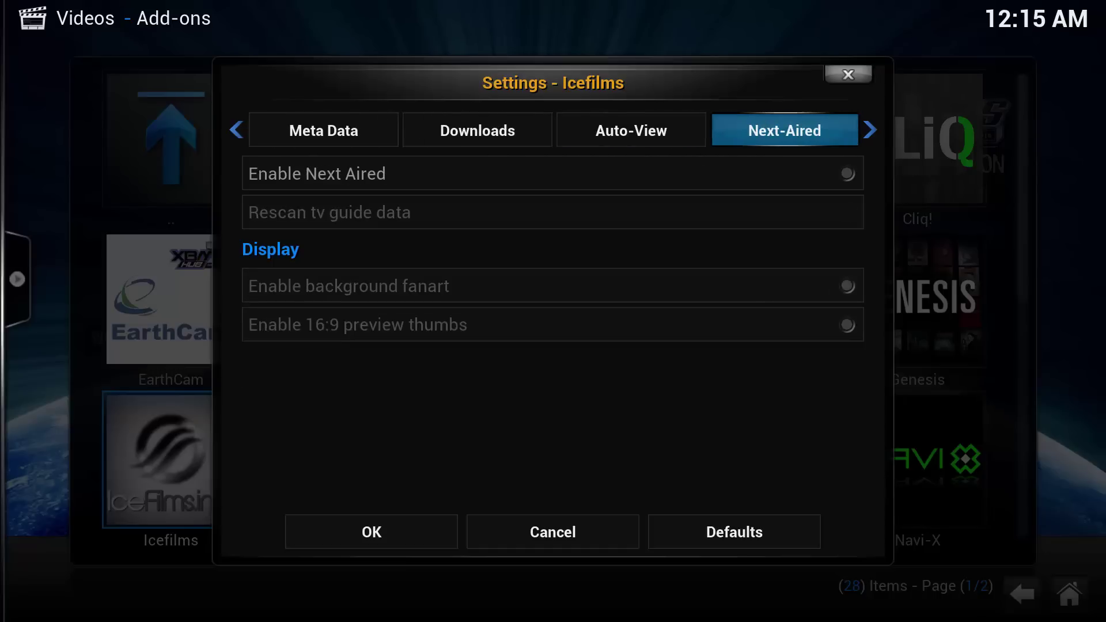
pyautogui.press('Right')
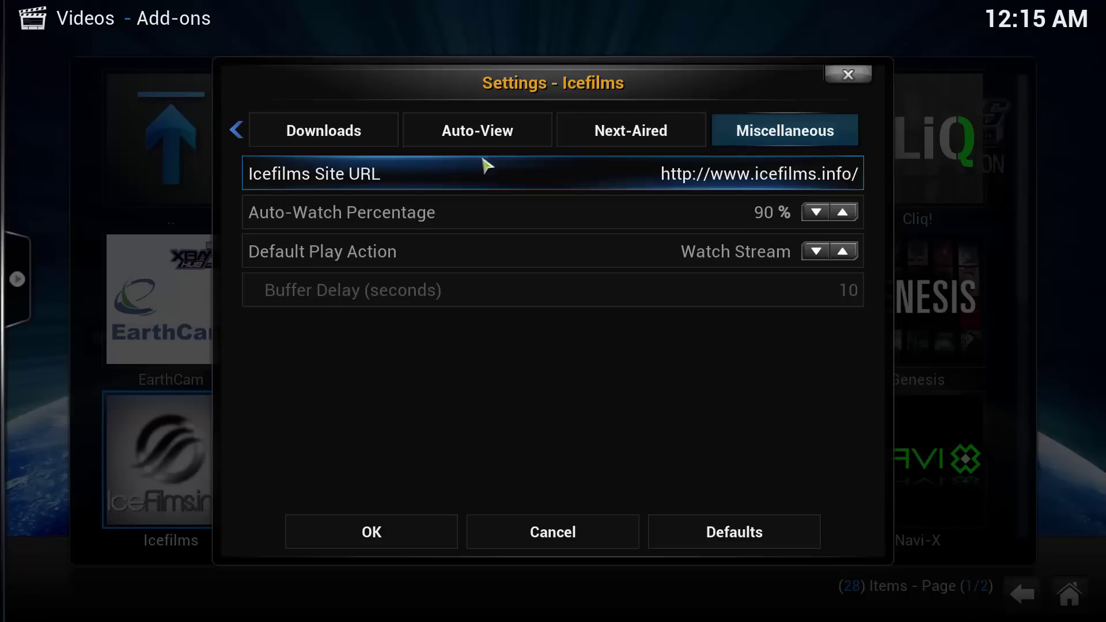
# Step: Clear the existing Icefilms Site URL
pyautogui.click(763, 187)
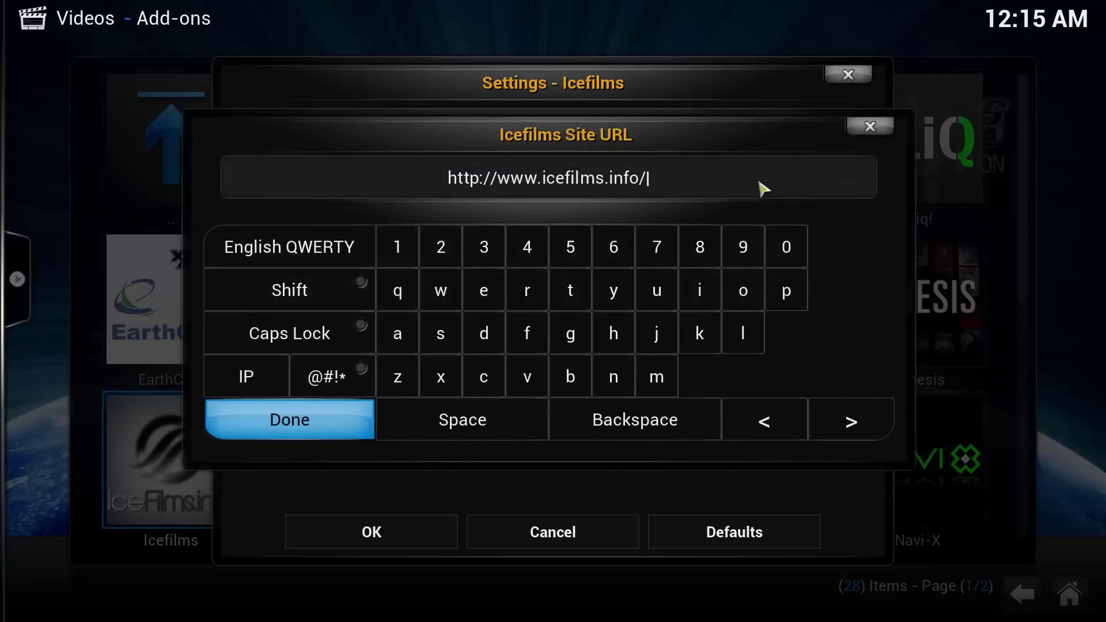
pyautogui.press('BackSpace')
pyautogui.press('BackSpace')
pyautogui.press('BackSpace')
pyautogui.press('BackSpace')
pyautogui.press('BackSpace')
pyautogui.press('BackSpace')
pyautogui.press('BackSpace')
pyautogui.press('BackSpace')
pyautogui.press('BackSpace')
pyautogui.press('BackSpace')
pyautogui.press('BackSpace')
pyautogui.press('BackSpace')
pyautogui.press('BackSpace')
pyautogui.press('BackSpace')
pyautogui.press('BackSpace')
pyautogui.press('BackSpace')
pyautogui.press('BackSpace')
pyautogui.press('BackSpace')
pyautogui.press('BackSpace')
pyautogui.press('BackSpace')
pyautogui.press('BackSpace')
pyautogui.press('BackSpace')
pyautogui.press('BackSpace')
pyautogui.press('BackSpace')
pyautogui.press('BackSpace')
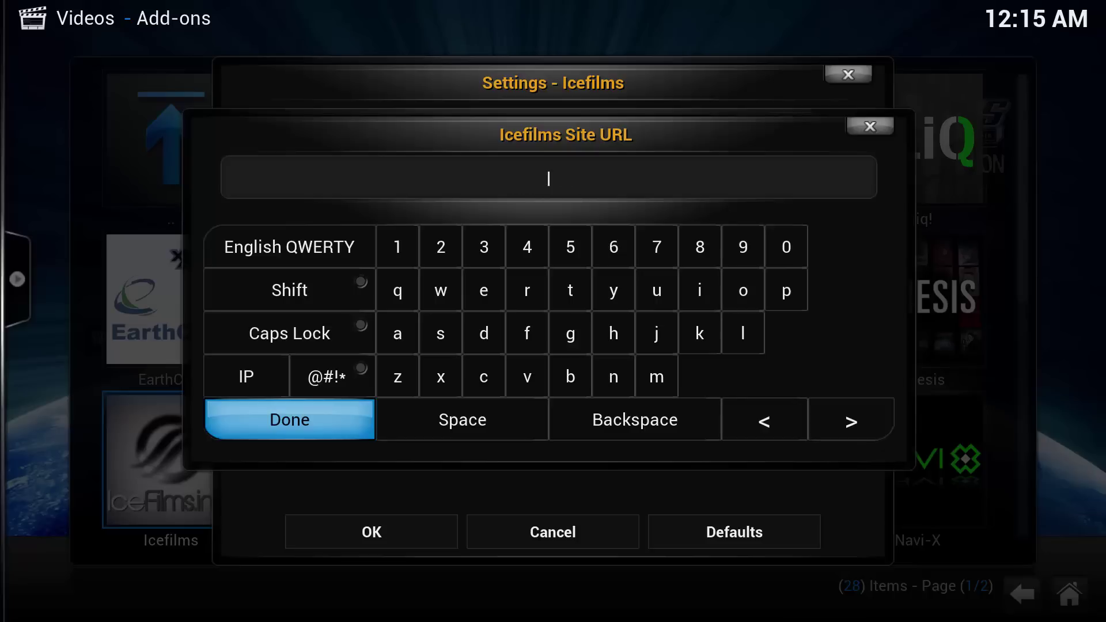
pyautogui.write('https://')
pyautogui.write('icefilm')
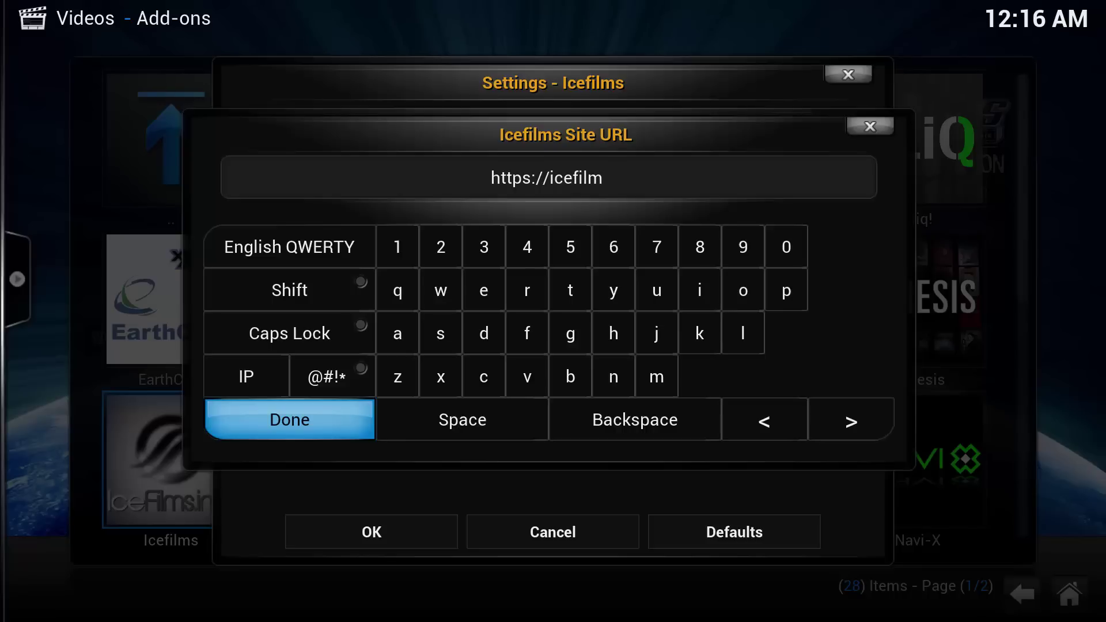
pyautogui.write('s')
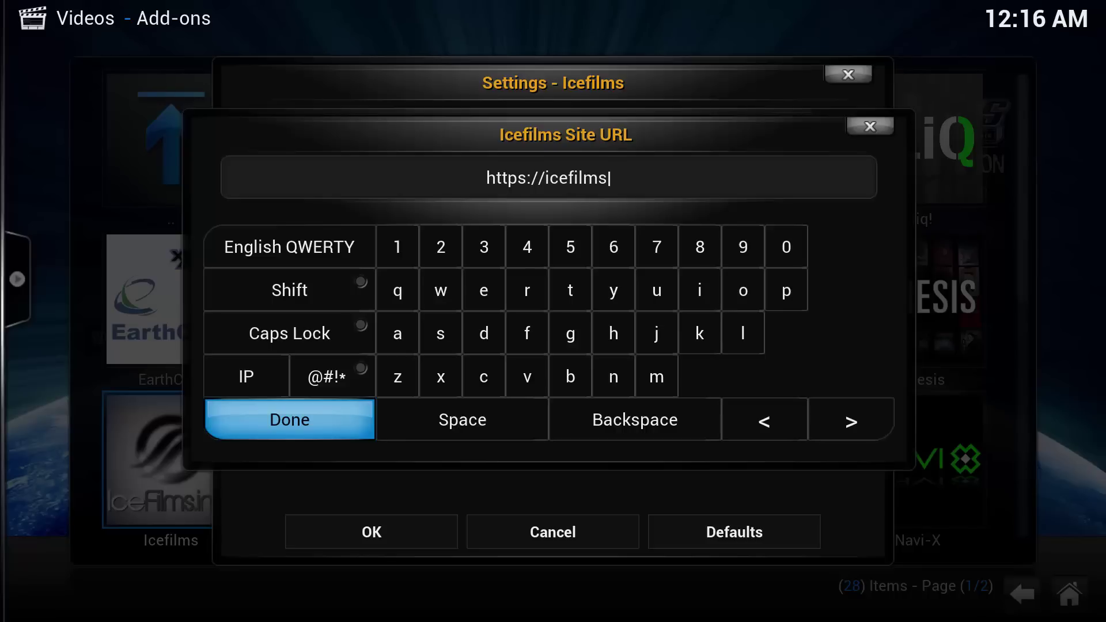
pyautogui.write('.')
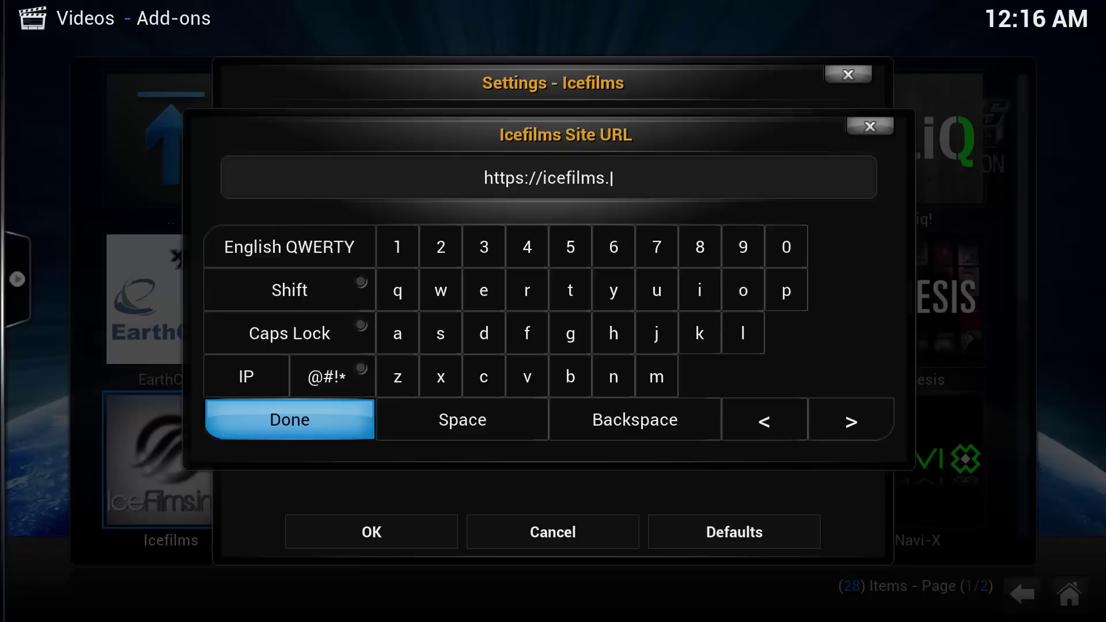
pyautogui.write('un')
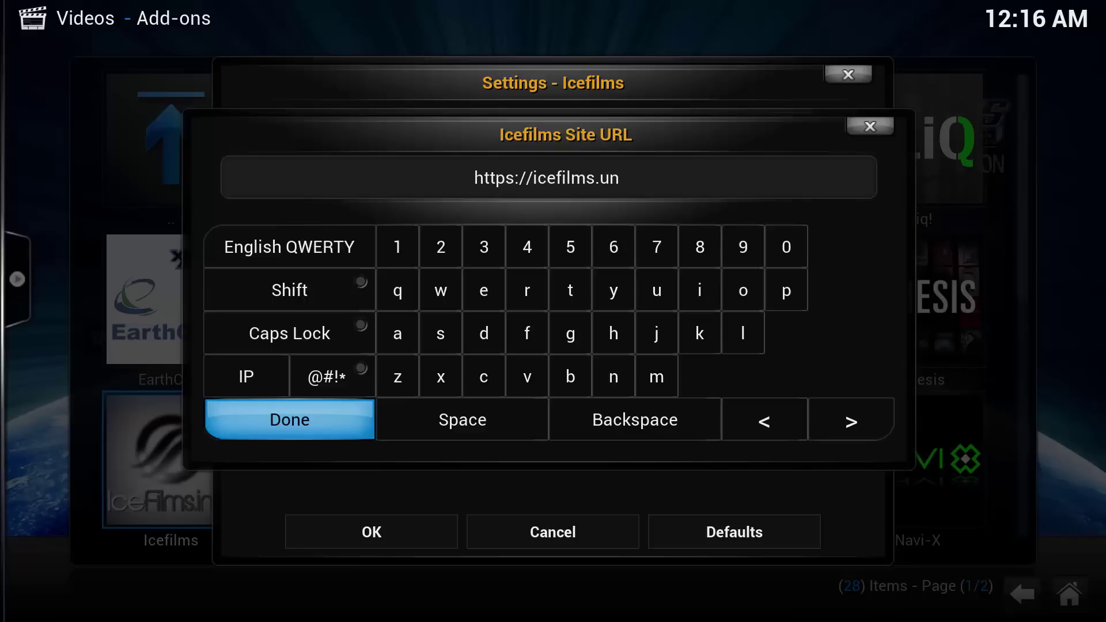
pyautogui.write('blo')
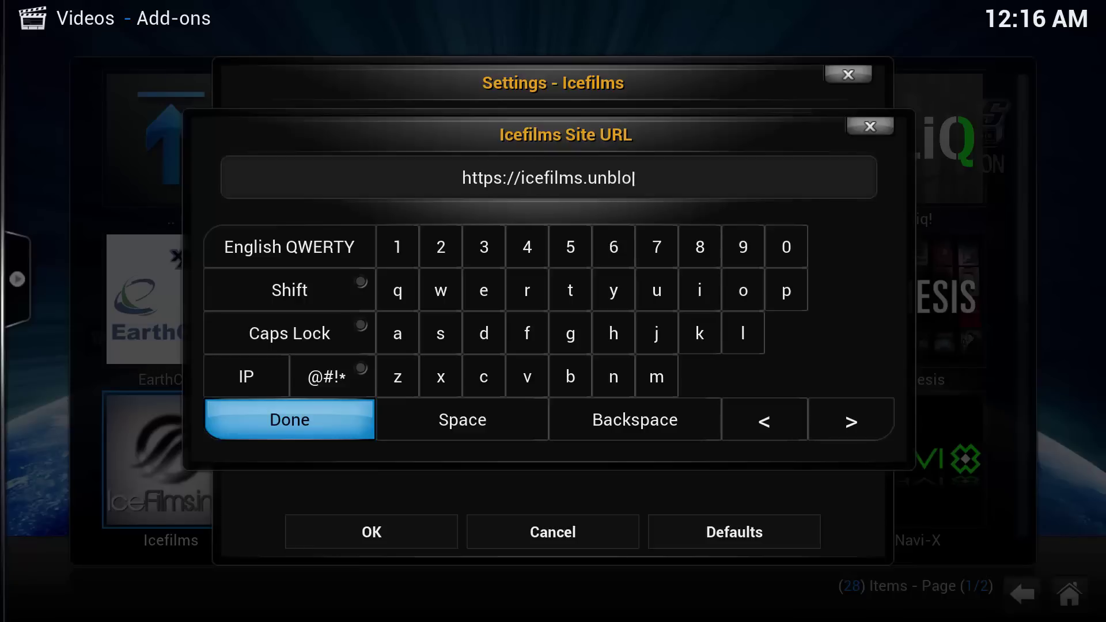
pyautogui.write('cked')
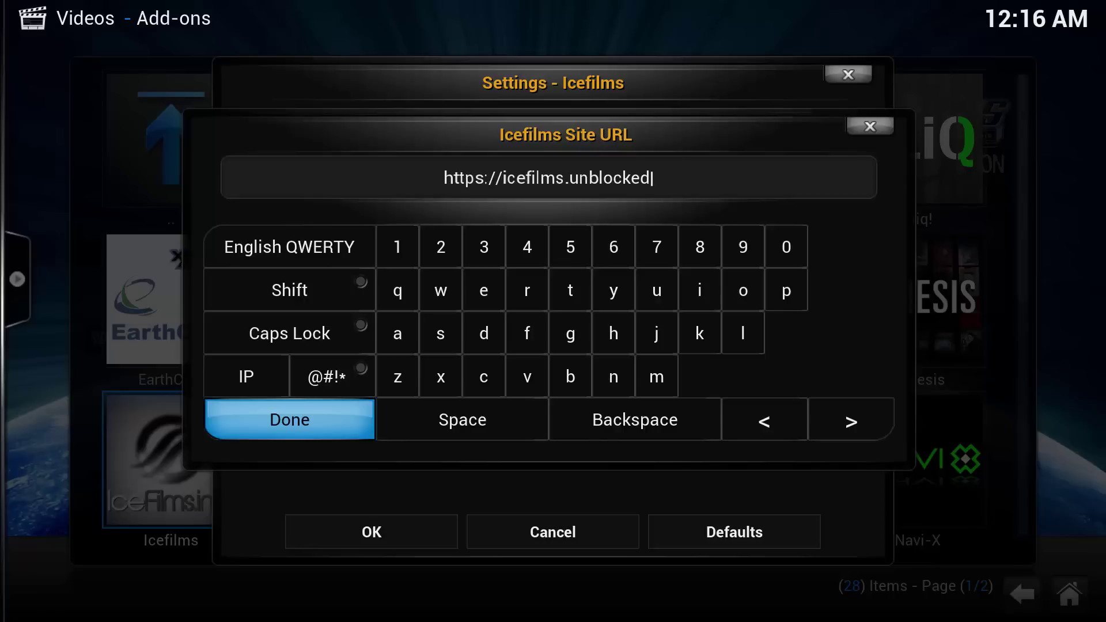
pyautogui.write('.')
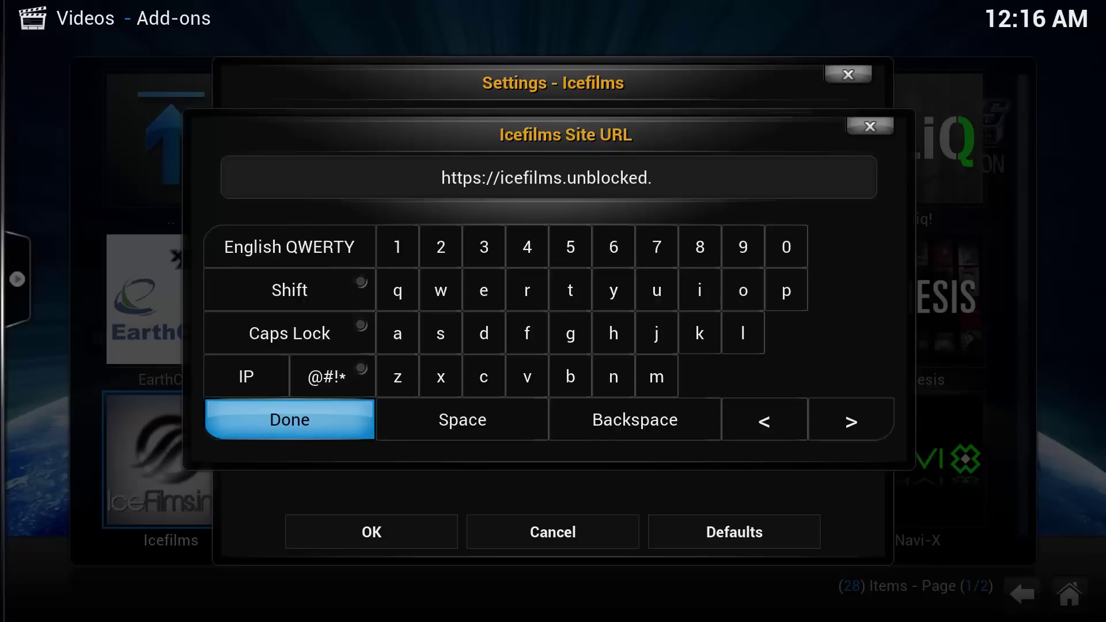
pyautogui.write('pw')
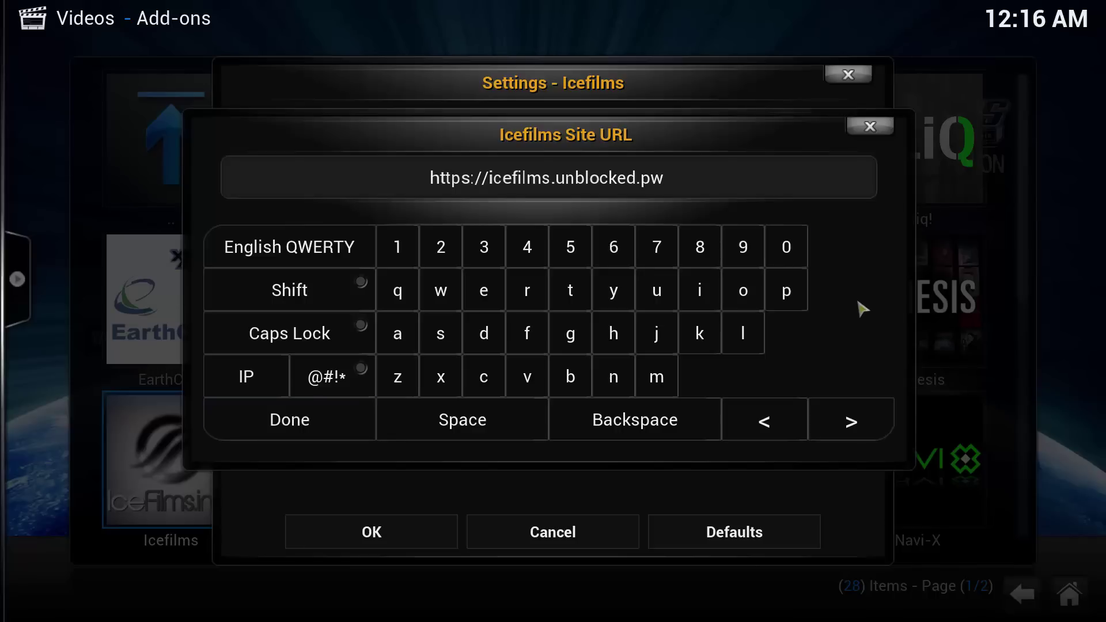
pyautogui.click(337, 426)
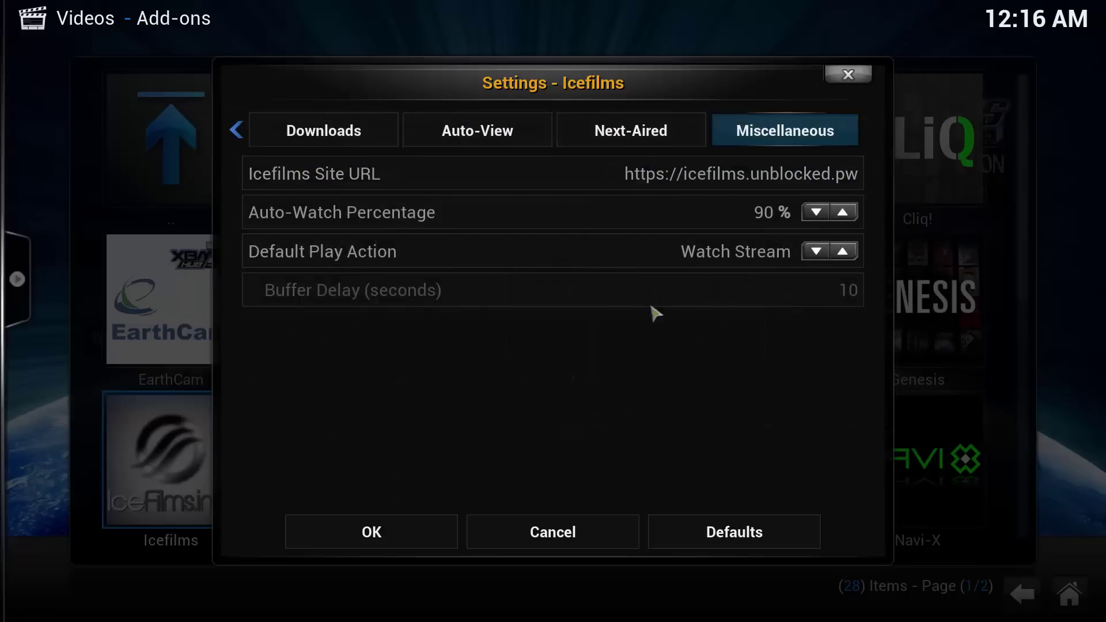
pyautogui.click(421, 542)
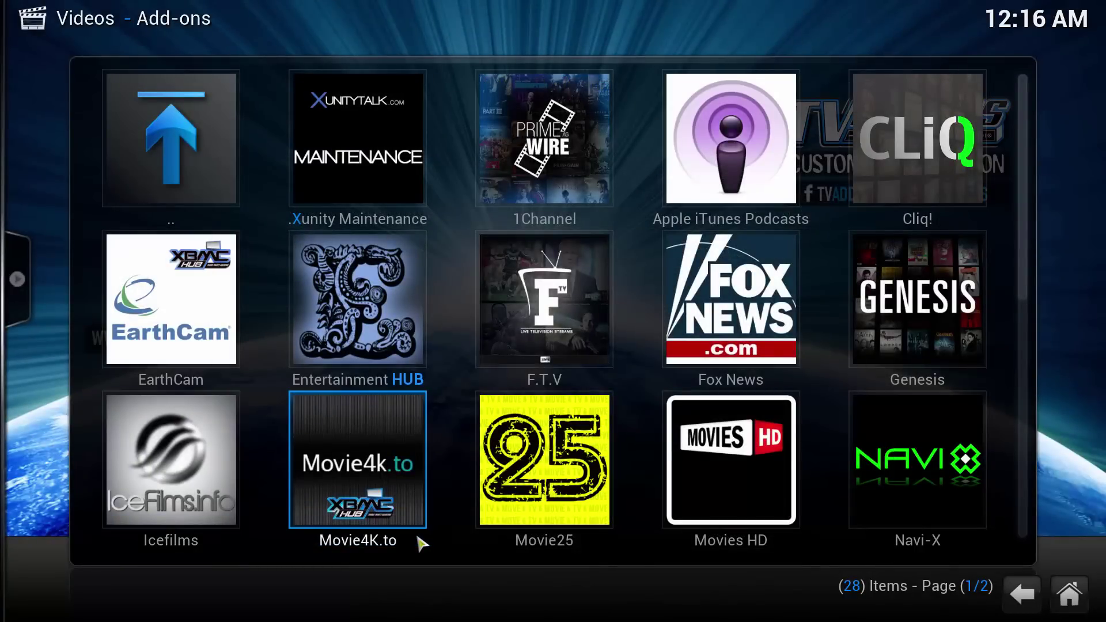
# Step: Open the add-on settings of Project Free TV and set the PFTV Domain to Custom URL
pyautogui.scroll(-2, 640, 284)
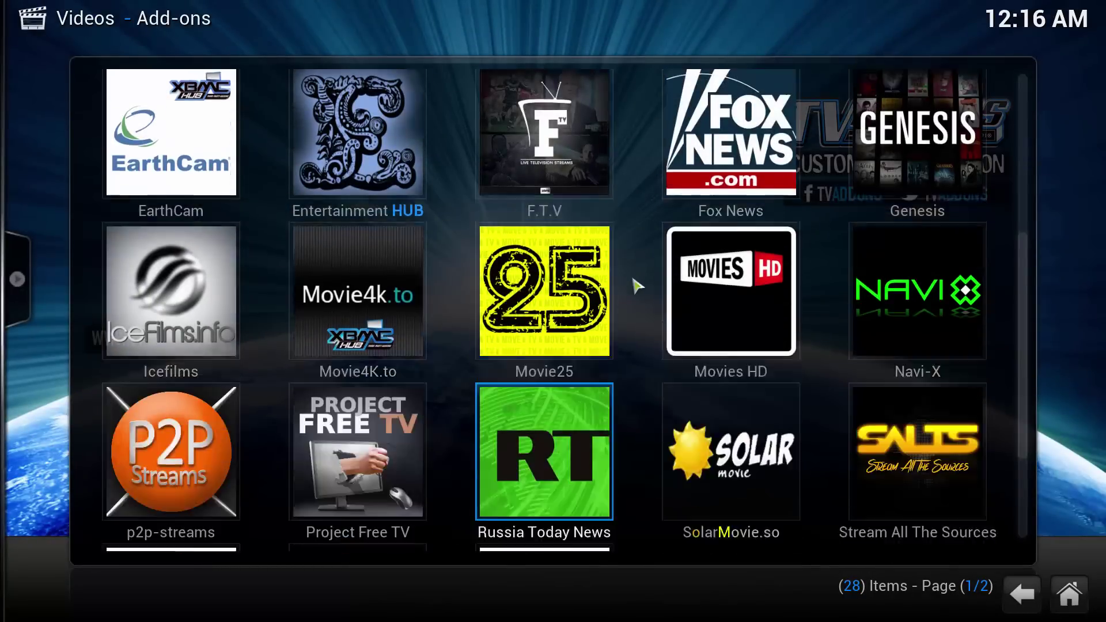
pyautogui.scroll(-1, 635, 305)
pyautogui.scroll(1, 402, 343)
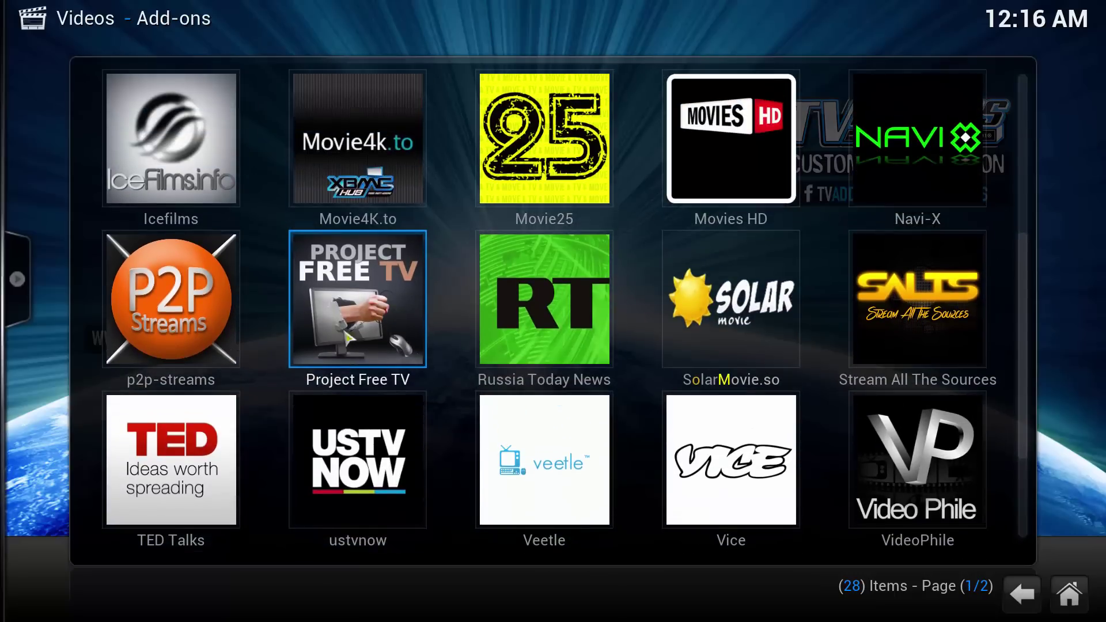
pyautogui.rightClick(376, 281)
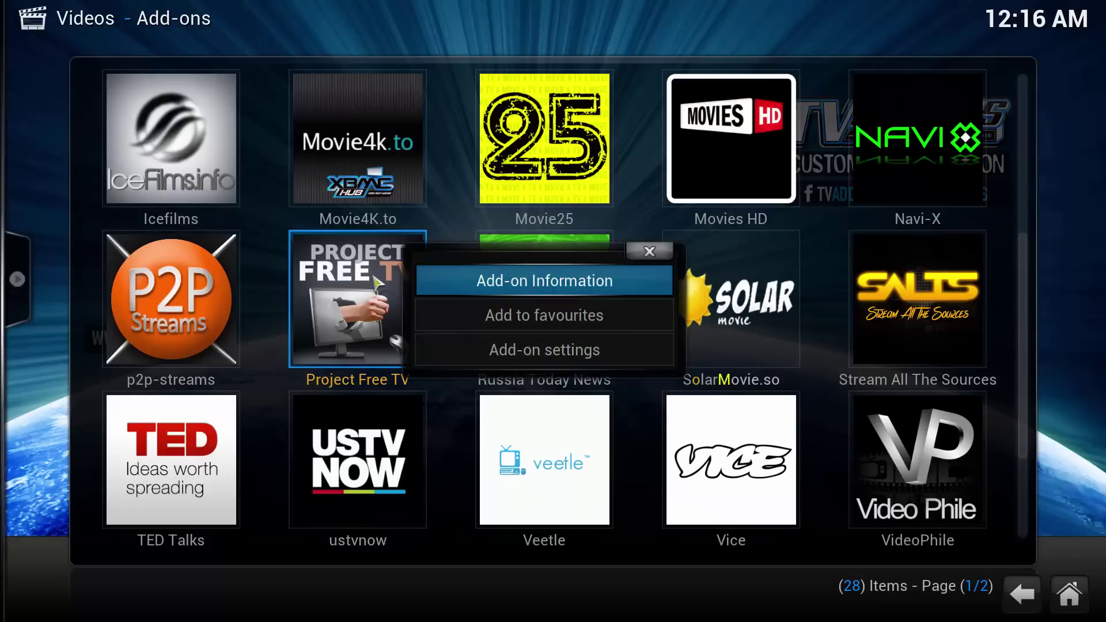
pyautogui.click(575, 356)
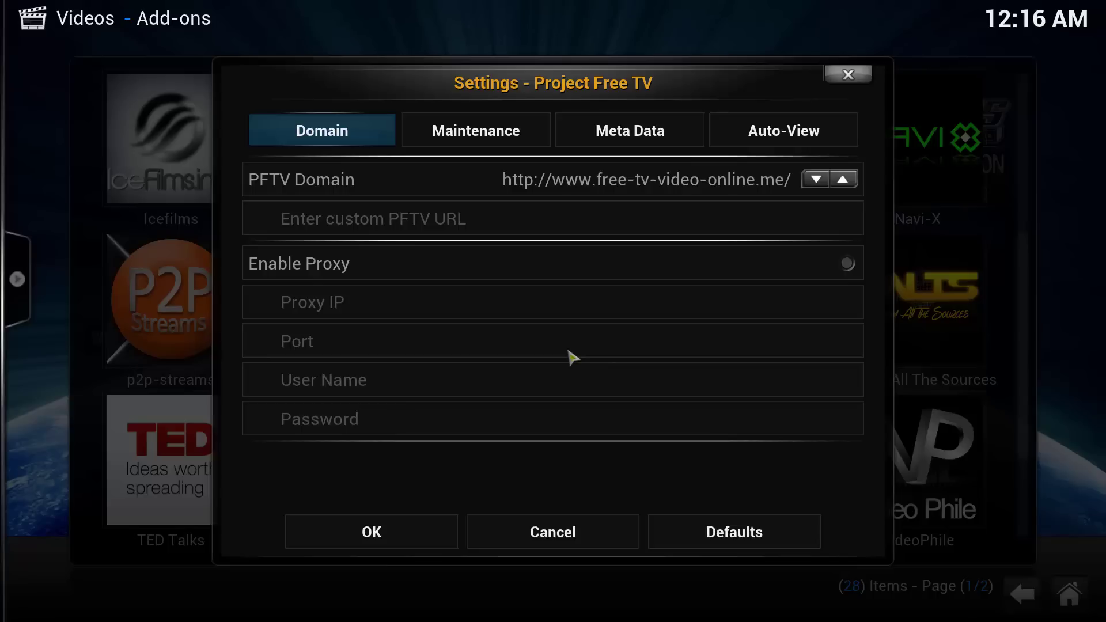
pyautogui.press('Right')
pyautogui.press('Right')
pyautogui.press('Right')
pyautogui.press('Right')
pyautogui.press('Right')
pyautogui.click(816, 180)
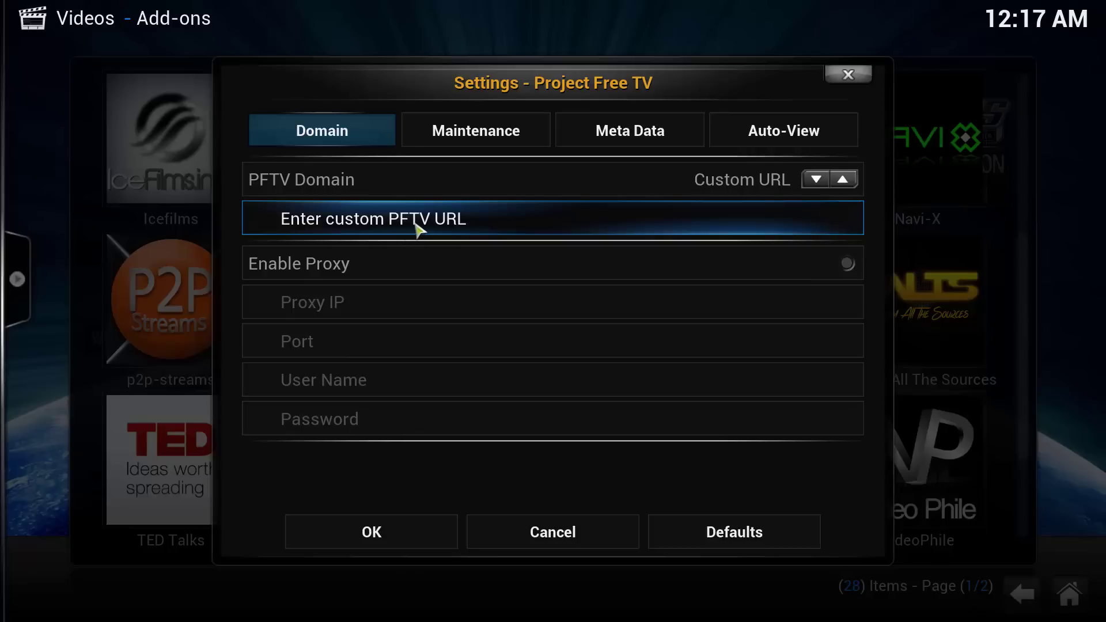
pyautogui.click(482, 228)
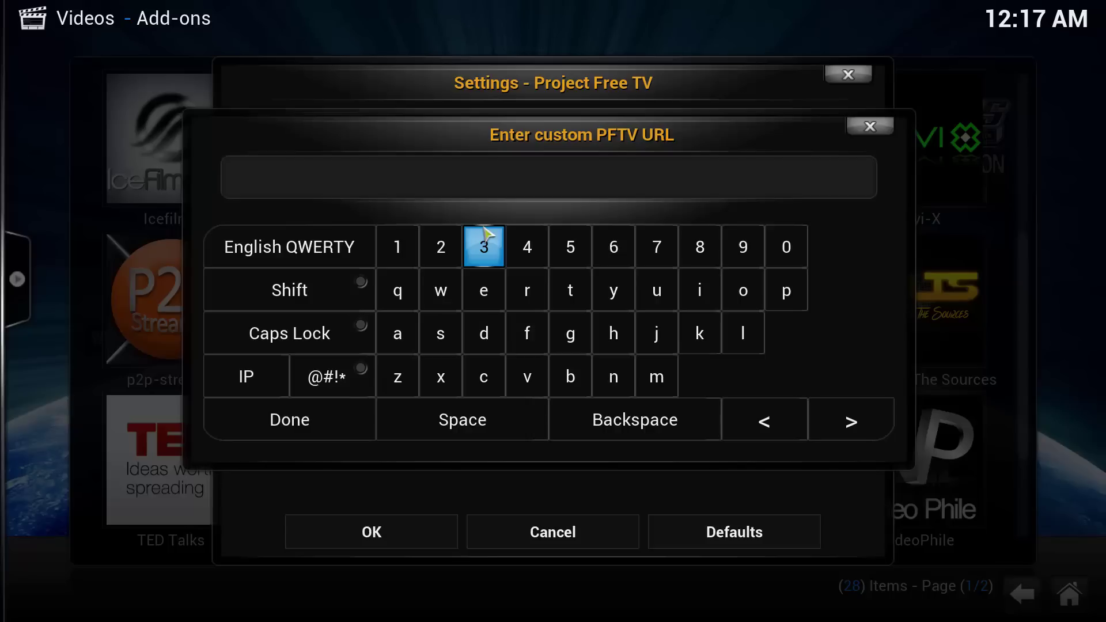
pyautogui.write('http://project')
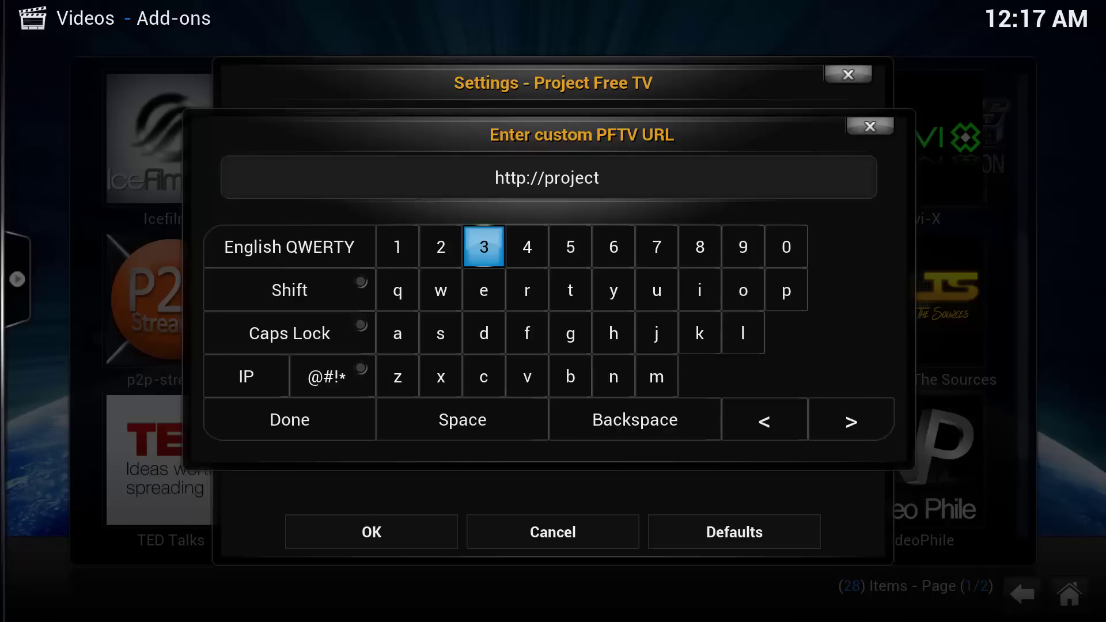
pyautogui.write('free')
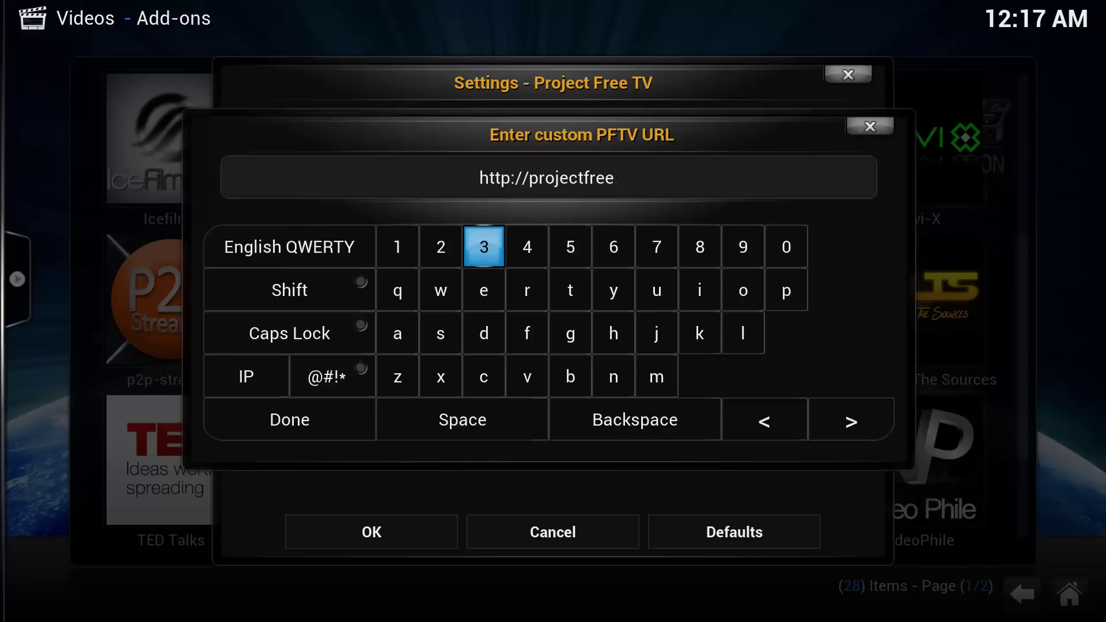
pyautogui.write('tv')
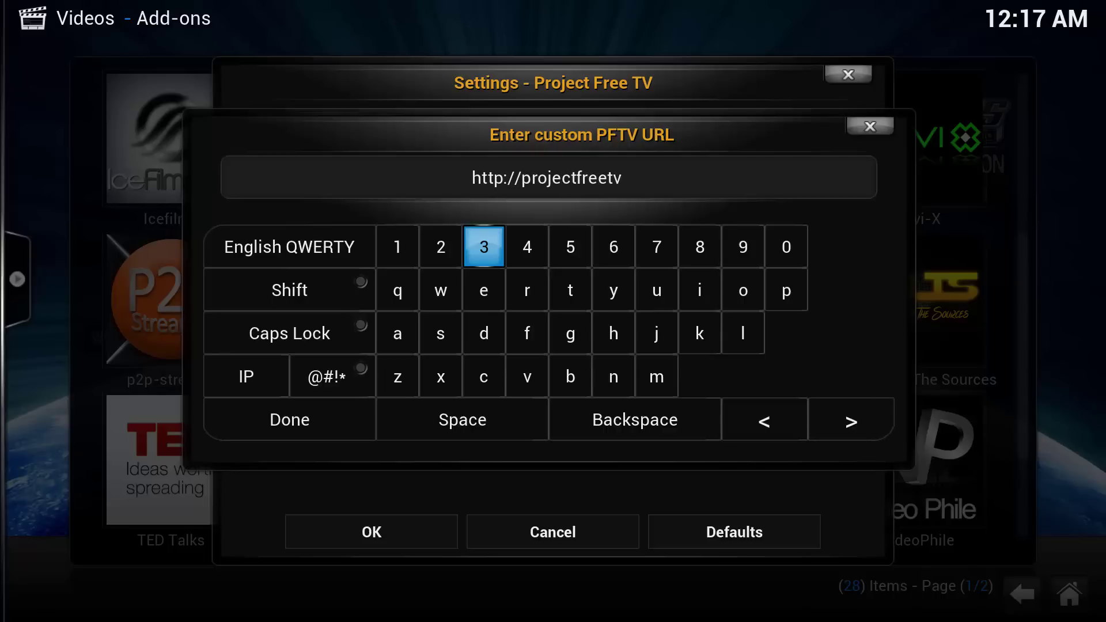
pyautogui.write('.')
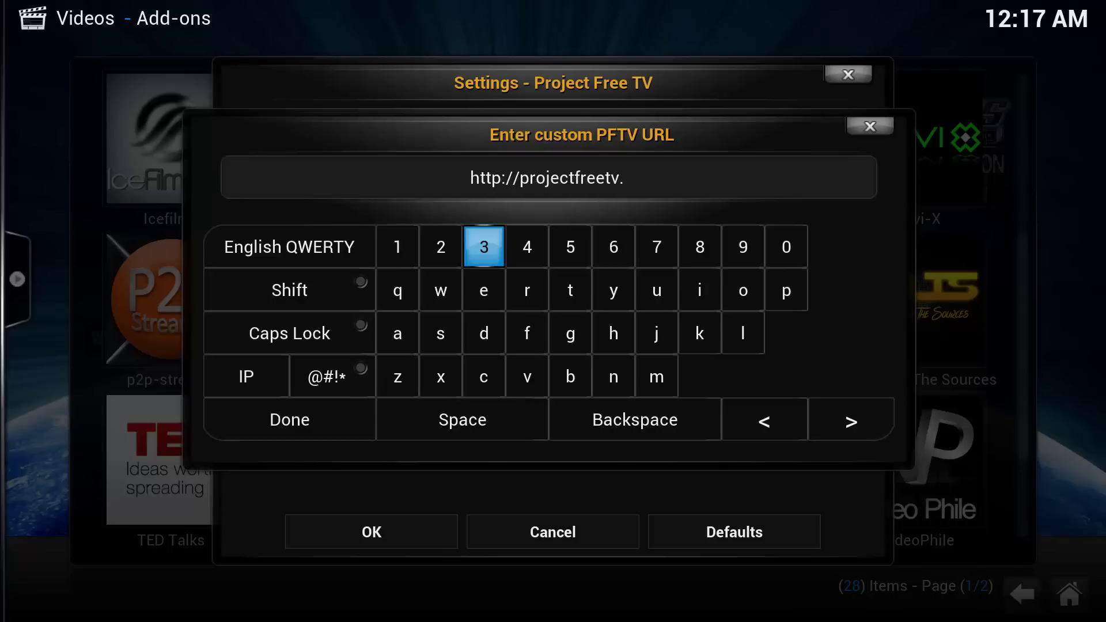
pyautogui.write('un')
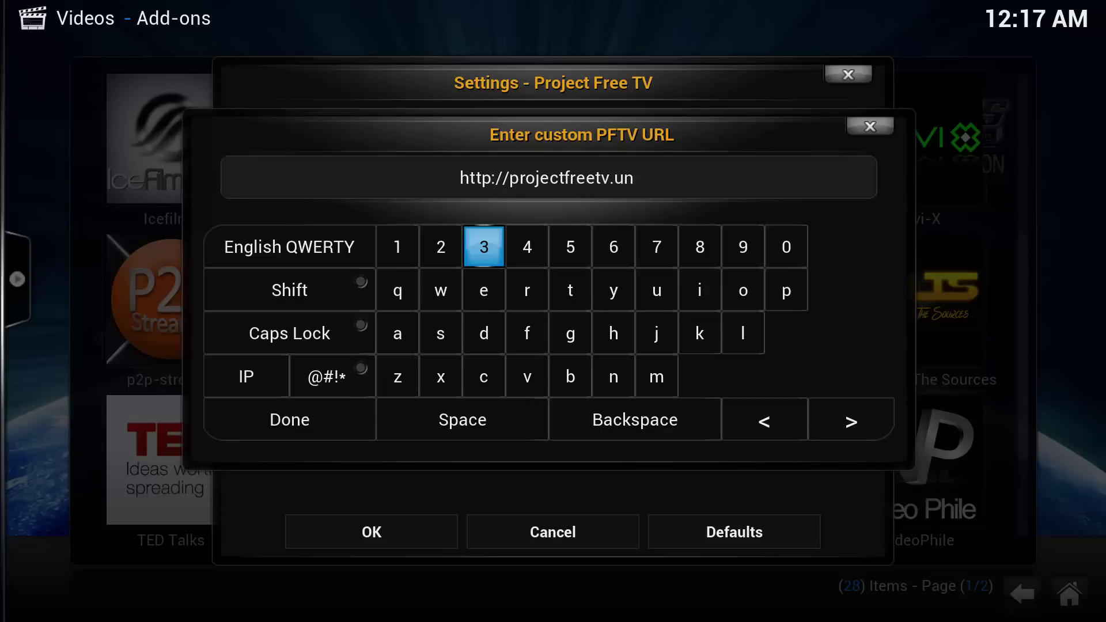
pyautogui.write('blo')
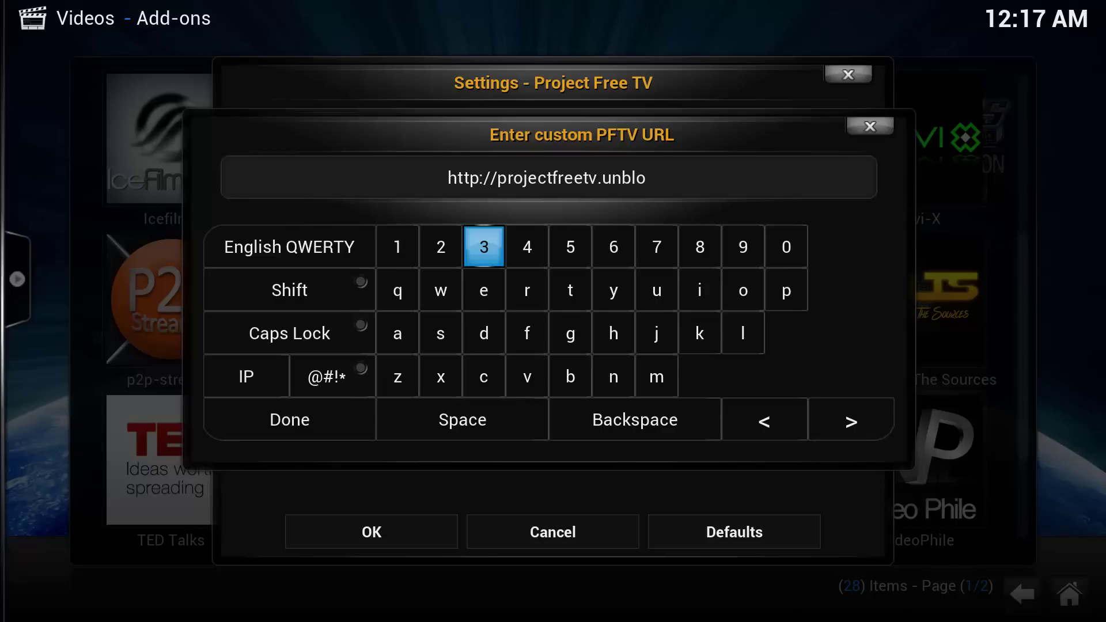
pyautogui.write('cked')
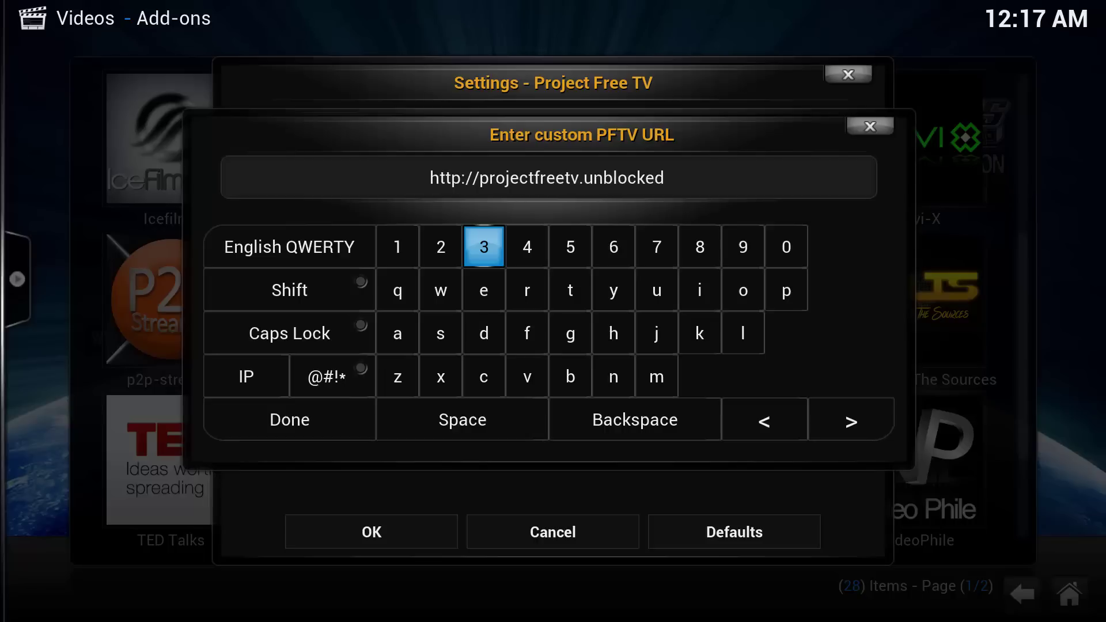
pyautogui.write('.')
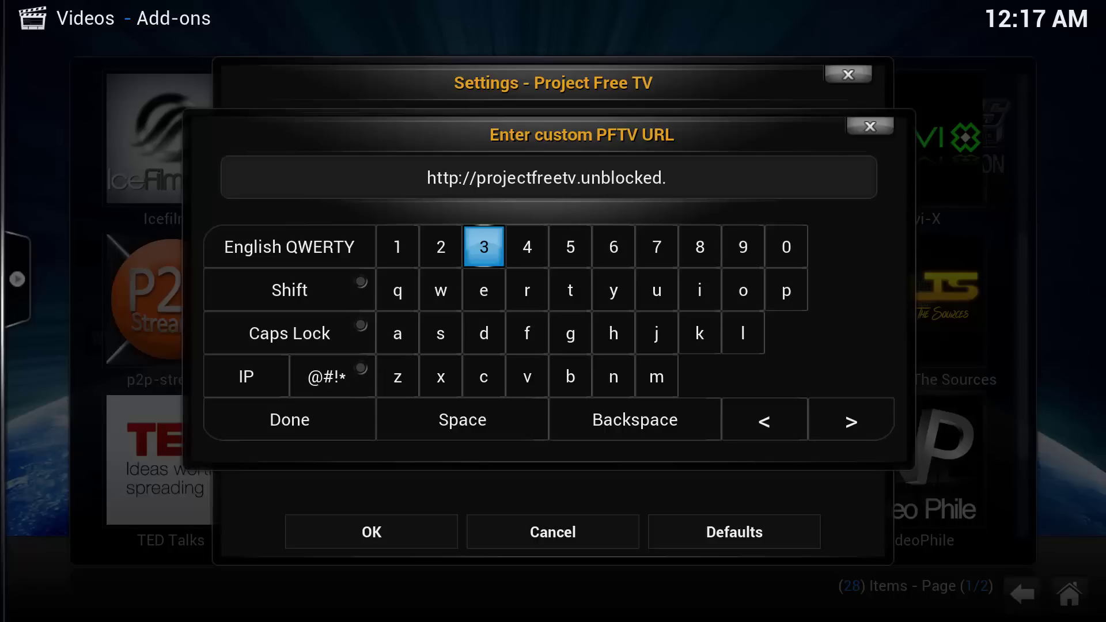
pyautogui.write('pw')
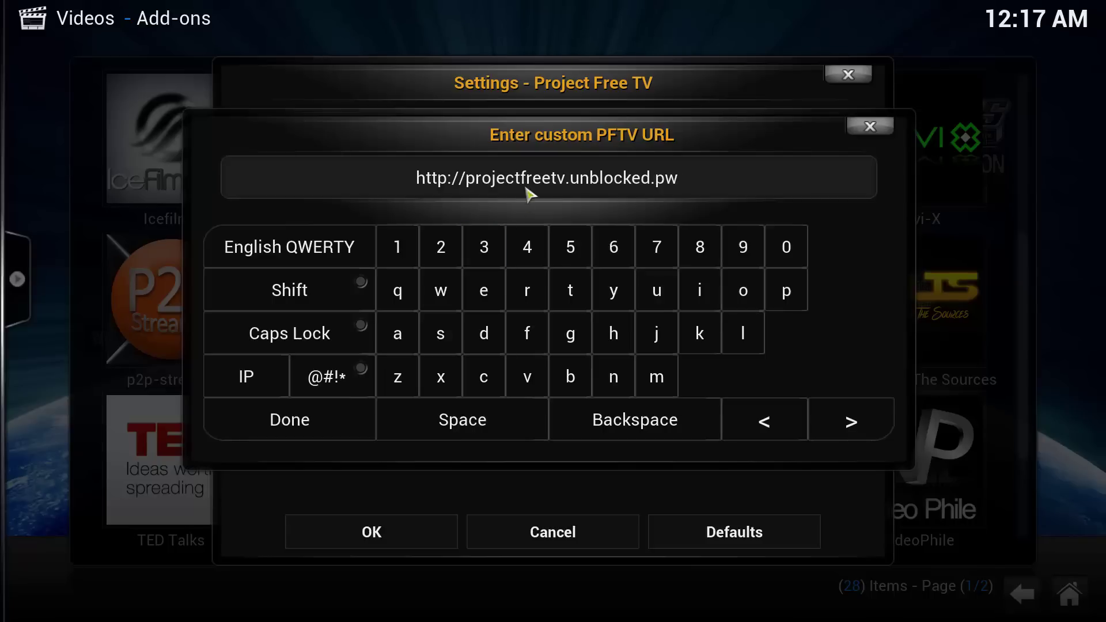
pyautogui.click(320, 424)
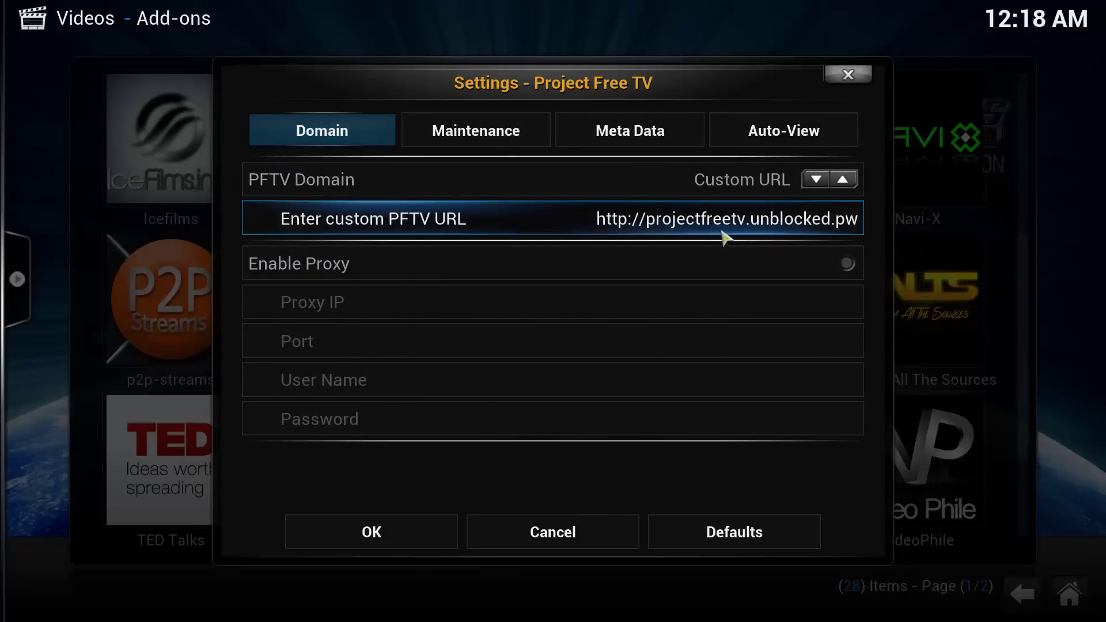
pyautogui.click(372, 533)
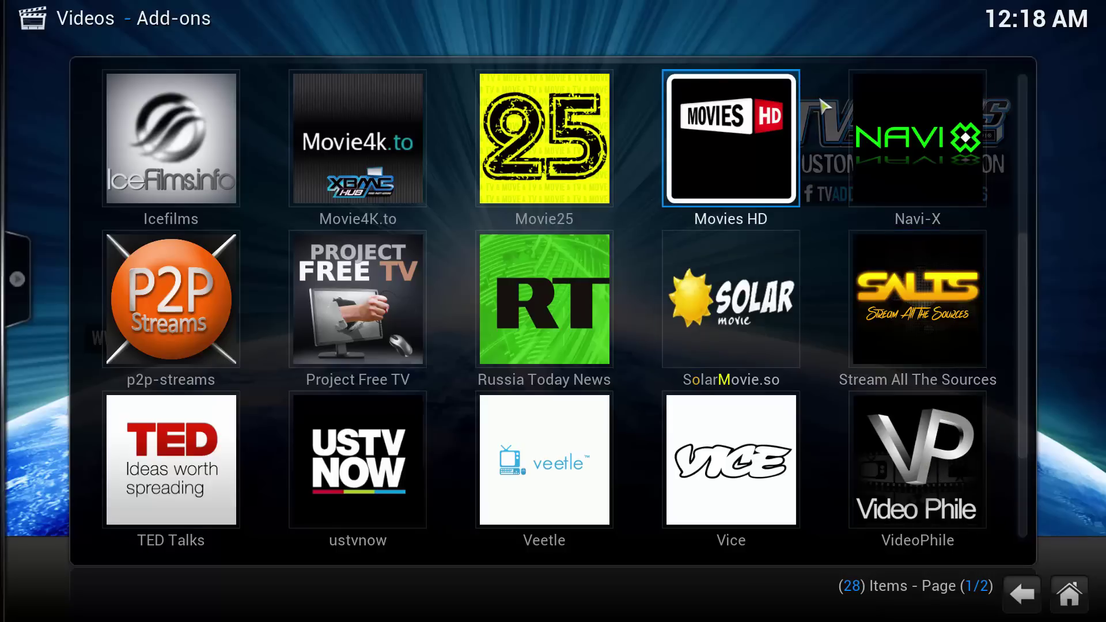
# Step: Return to the home screen and open the Most Popular movies list of the Genesis video add-on
pyautogui.click(1063, 593)
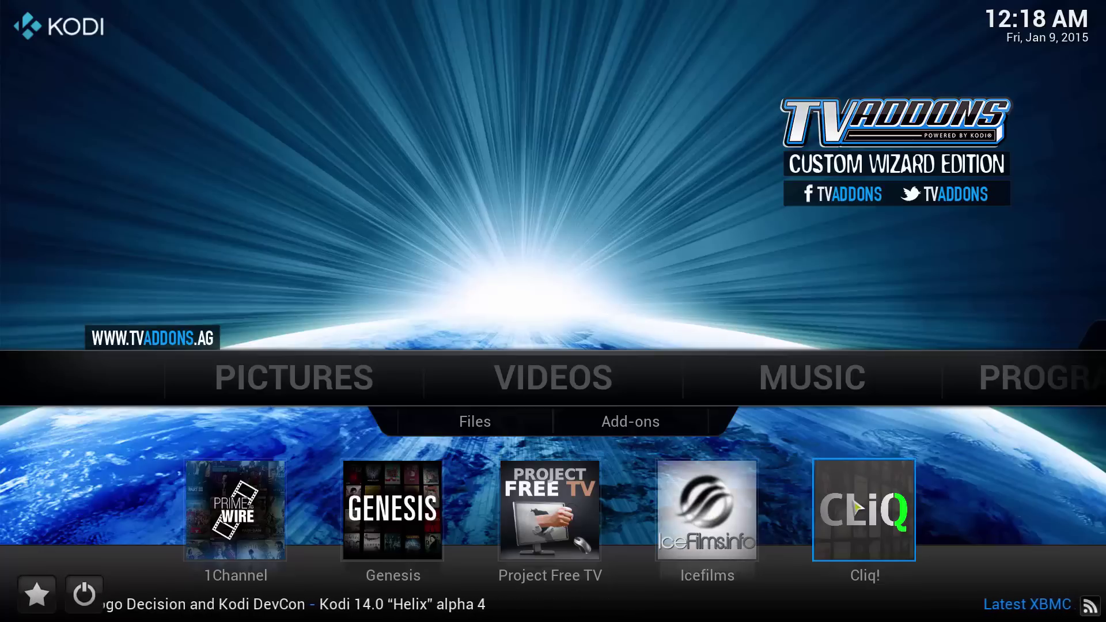
pyautogui.moveTo(818, 376)
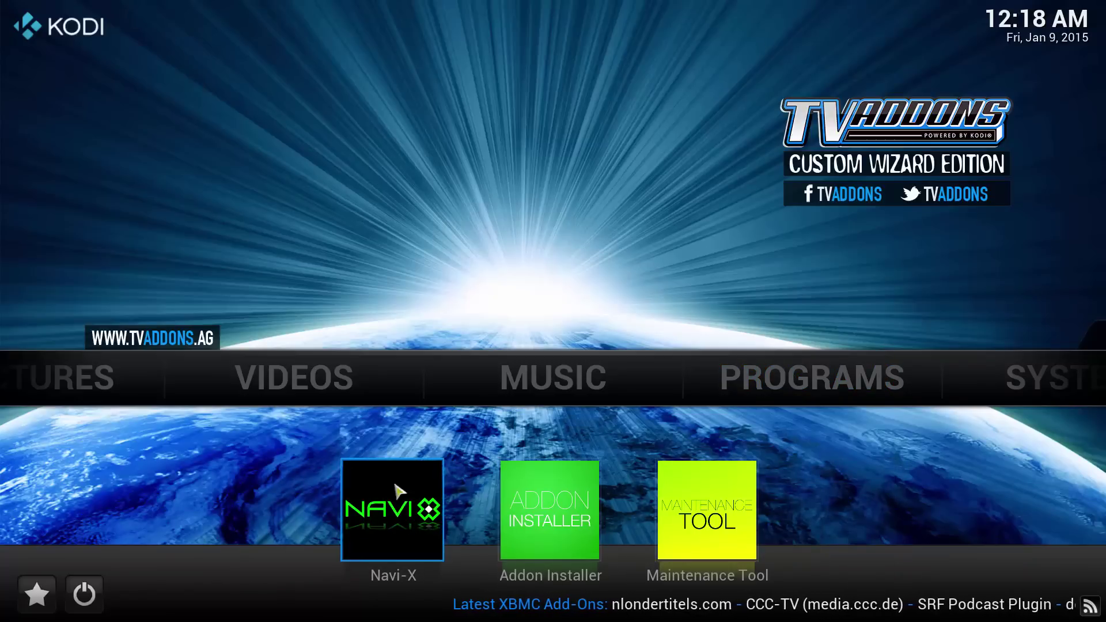
pyautogui.click(294, 377)
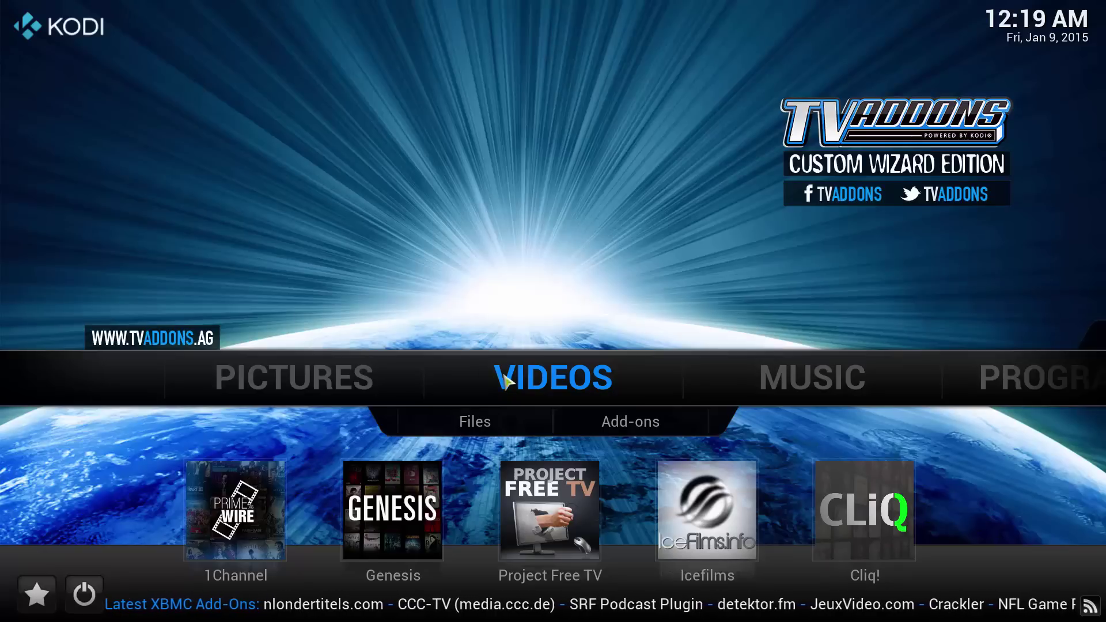
pyautogui.click(416, 503)
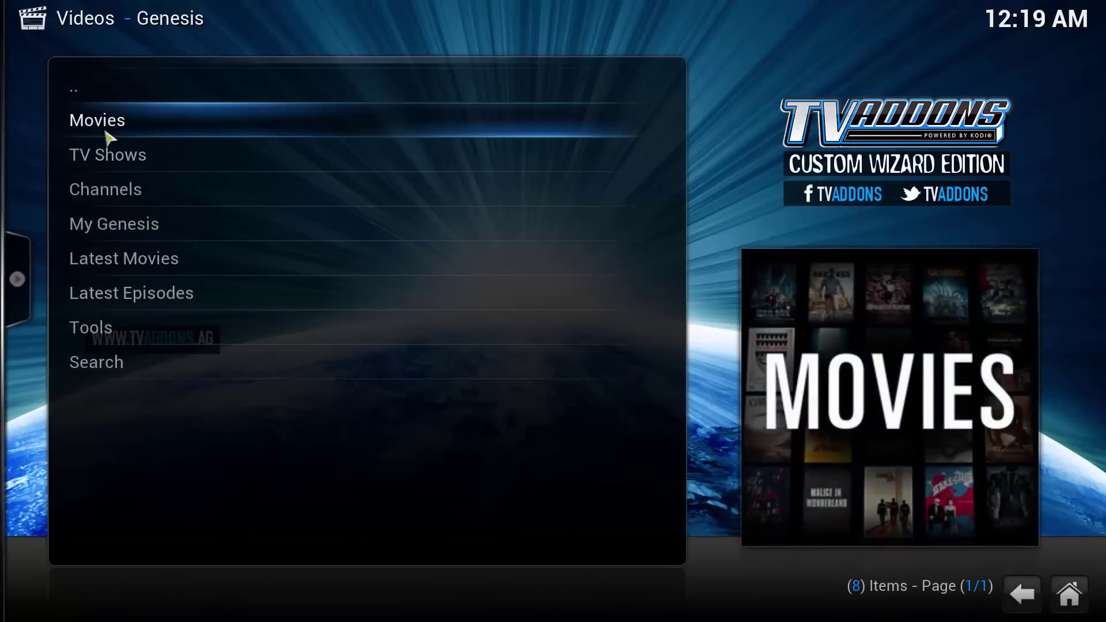
pyautogui.click(115, 128)
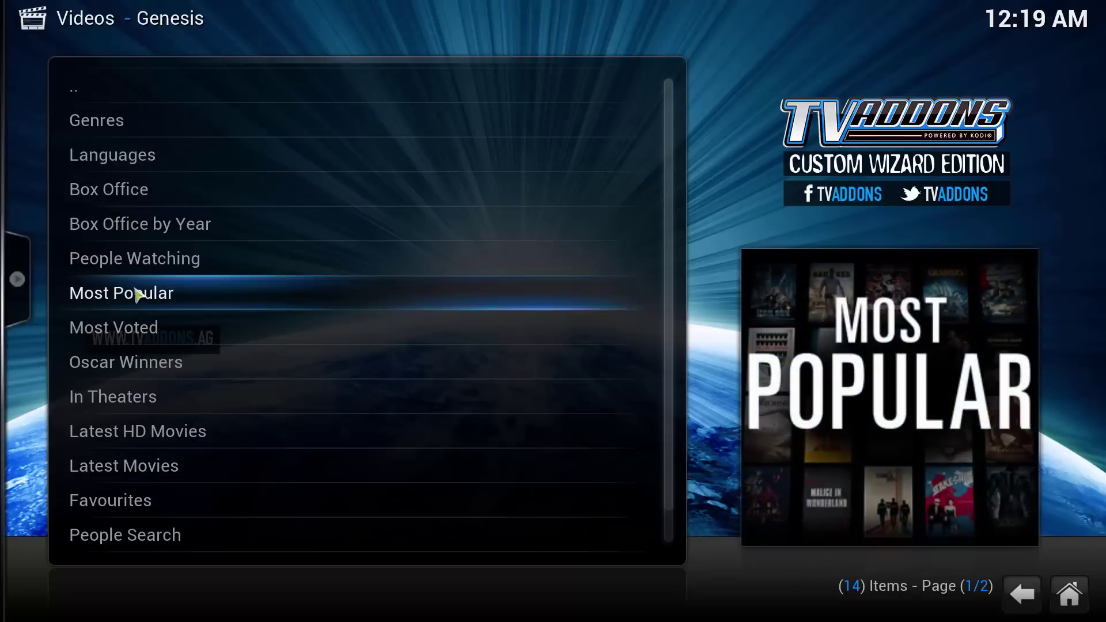
pyautogui.click(157, 300)
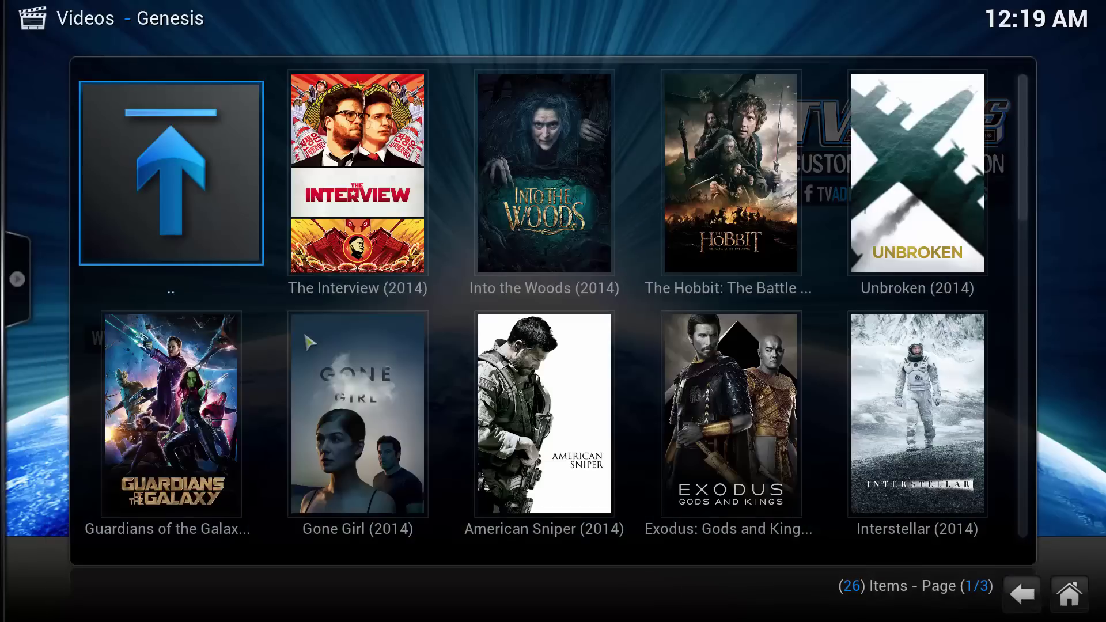
# Step: Browse the Most Popular movies and open the list of sources for The Maze Runner (2014)
pyautogui.scroll(-3, 625, 305)
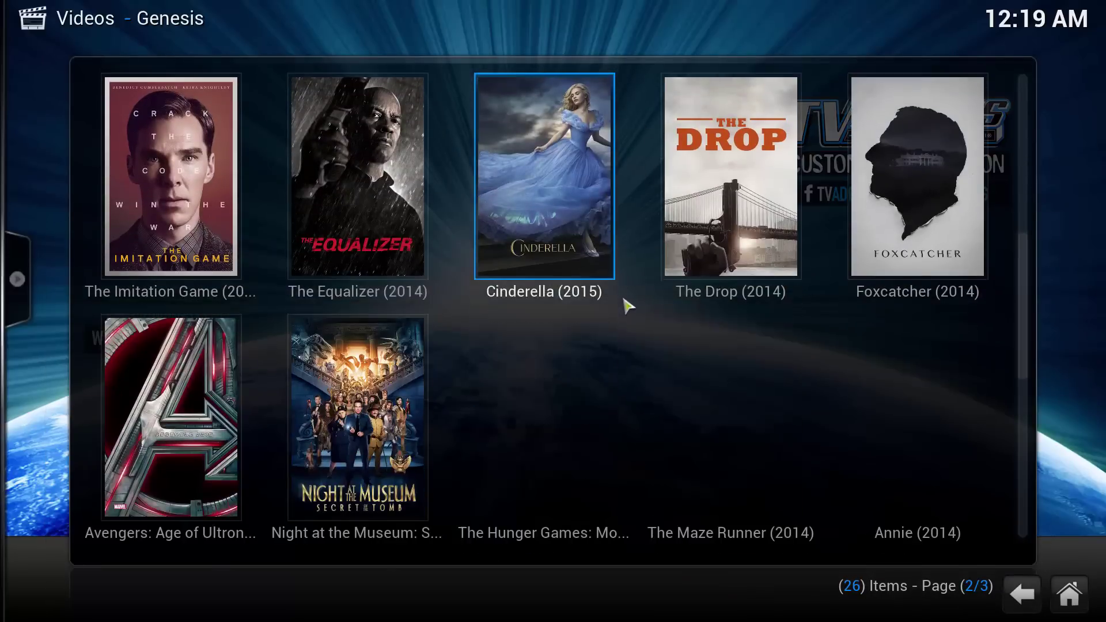
pyautogui.scroll(3, 635, 346)
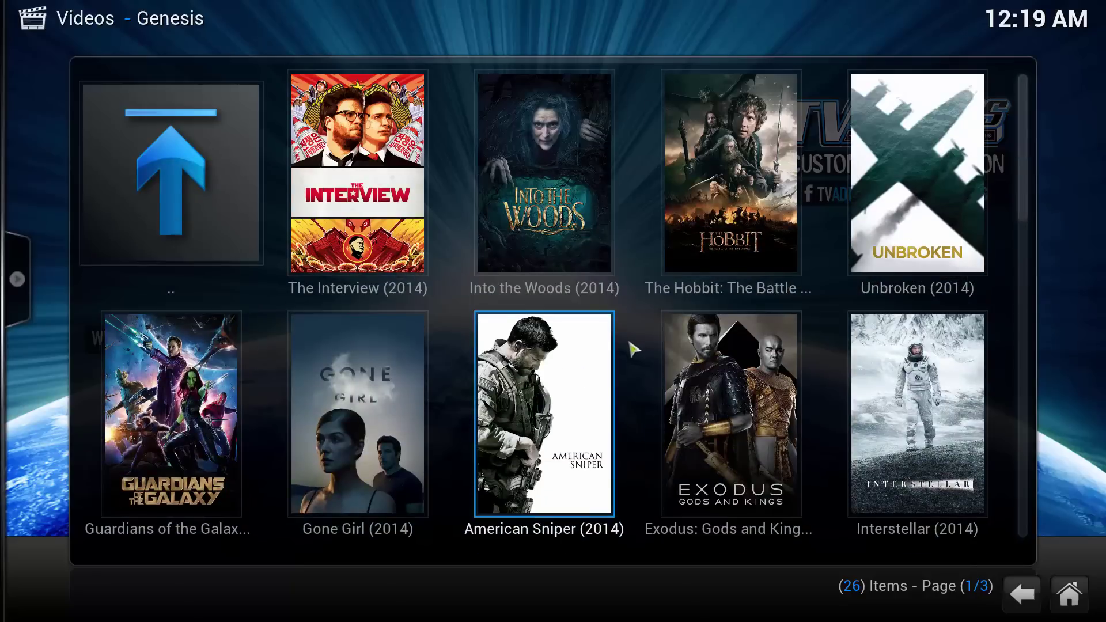
pyautogui.scroll(-1, 634, 347)
pyautogui.scroll(1, 634, 347)
pyautogui.scroll(-1, 627, 370)
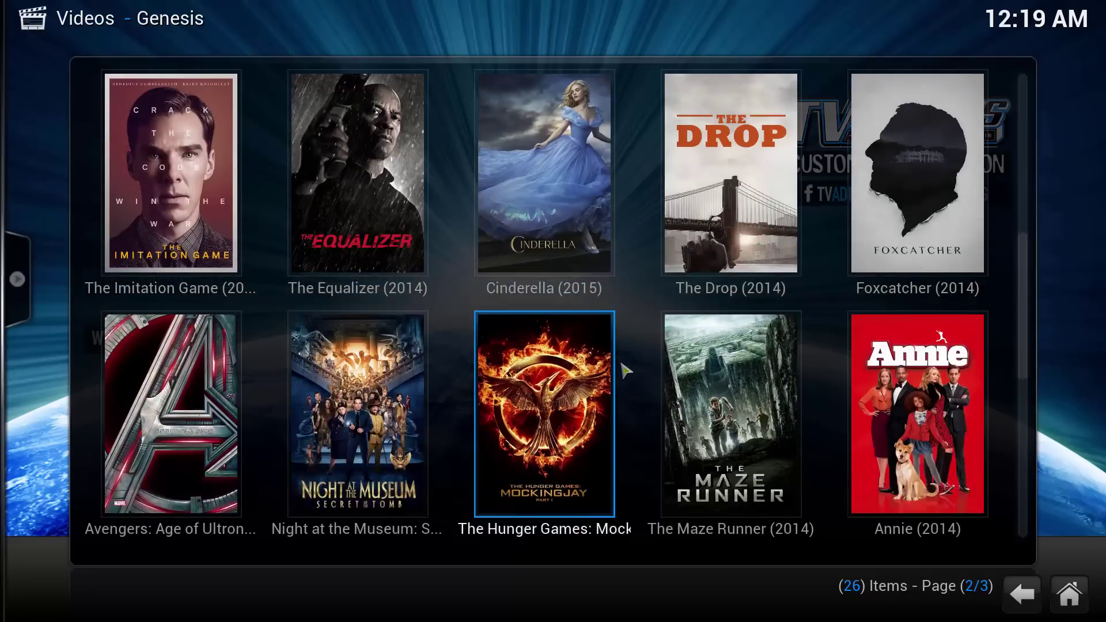
pyautogui.scroll(1, 624, 367)
pyautogui.scroll(-1, 623, 366)
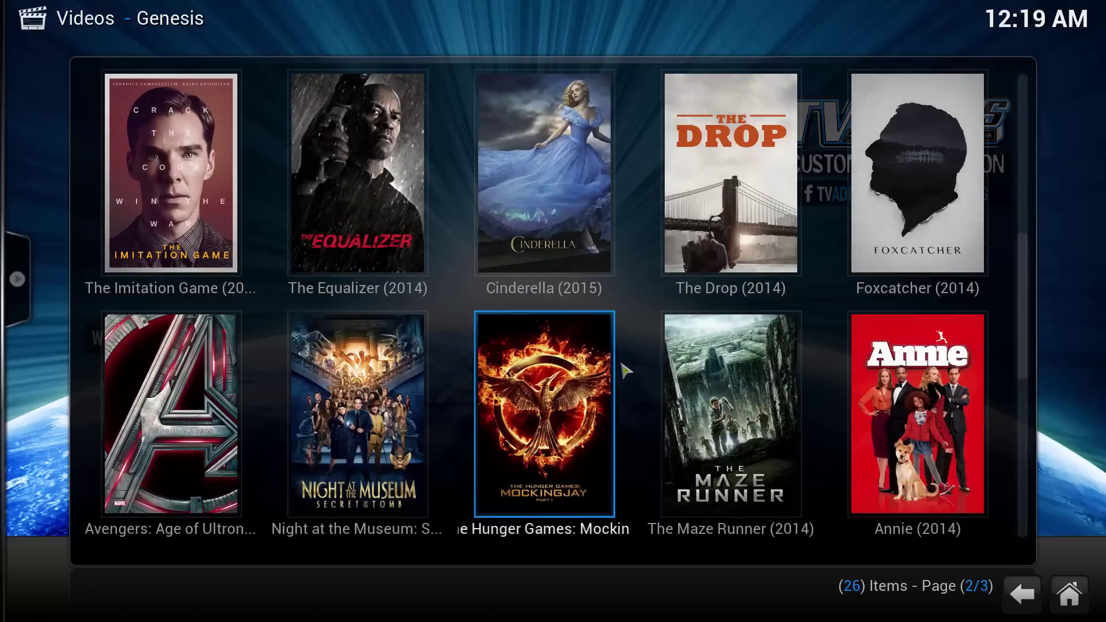
pyautogui.click(767, 394)
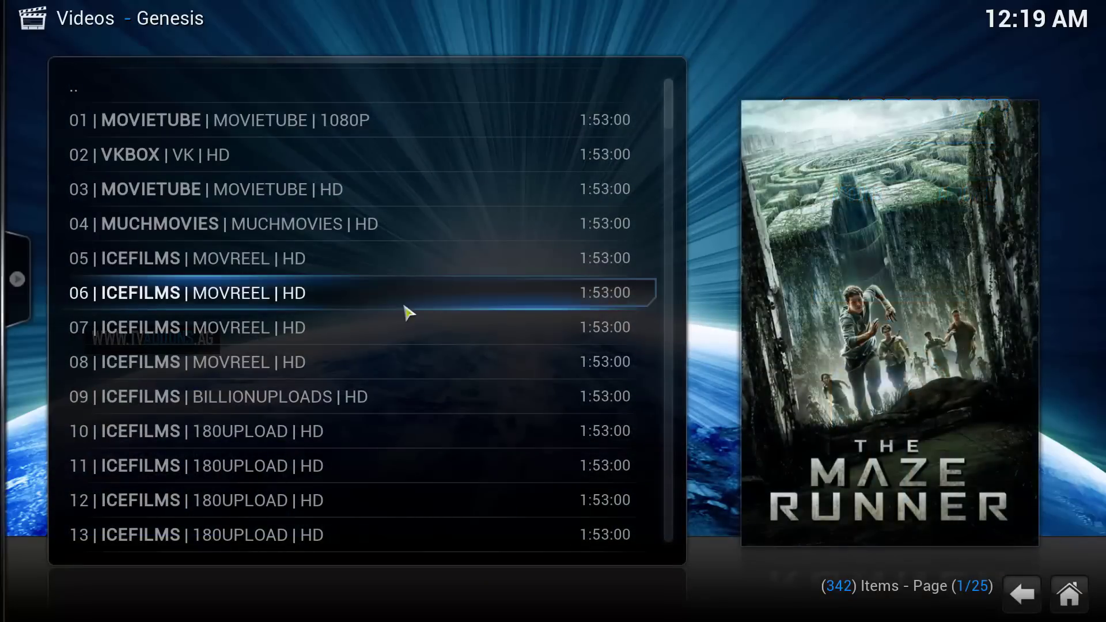
# Step: Examine the hosts and quality labels in the source list for The Maze Runner
pyautogui.scroll(-2, 498, 175)
pyautogui.scroll(-5, 479, 242)
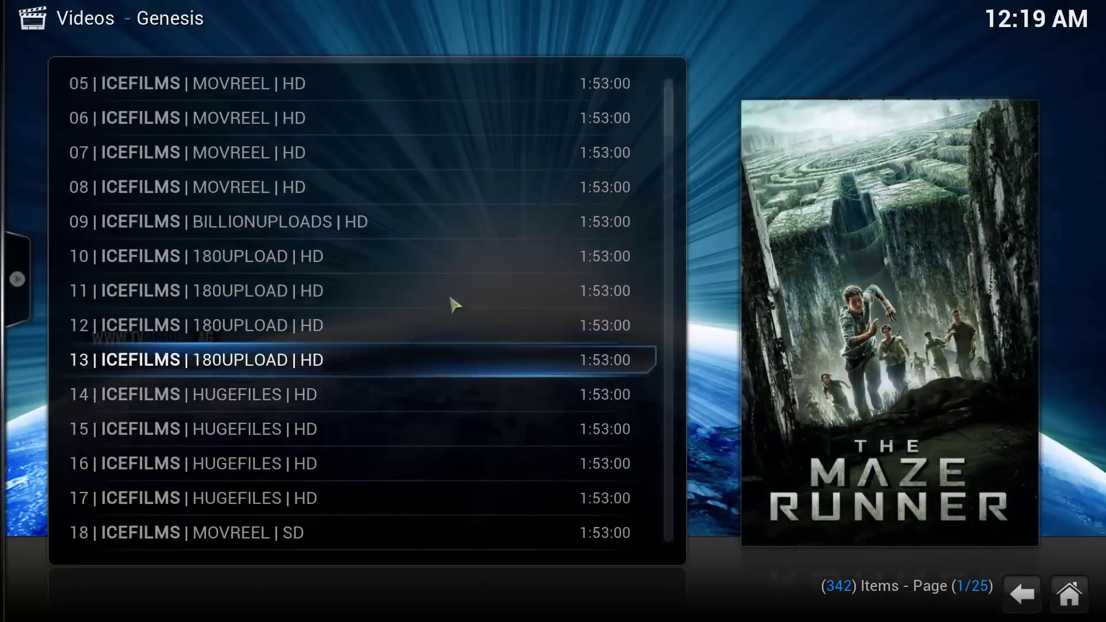
pyautogui.scroll(4, 415, 410)
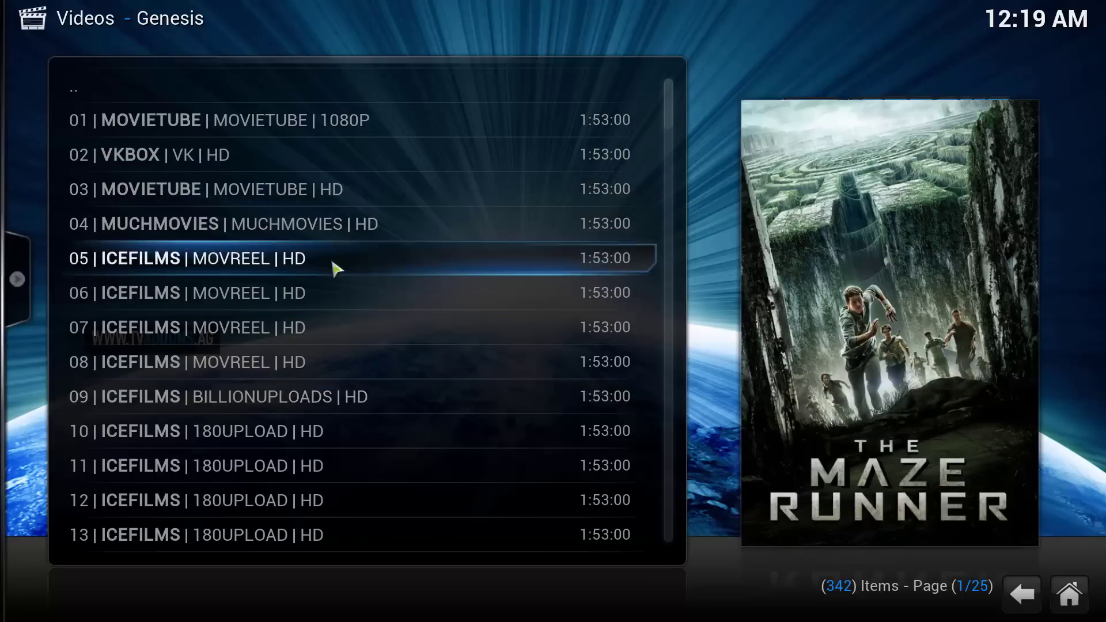
pyautogui.scroll(-1, 311, 282)
pyautogui.scroll(-12, 369, 329)
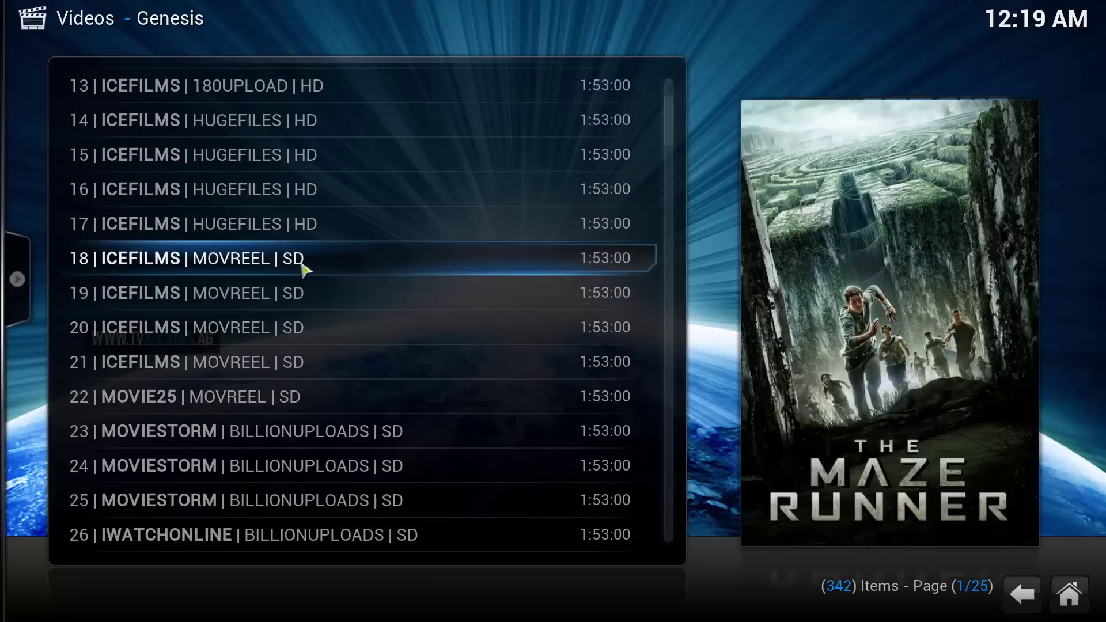
pyautogui.scroll(2, 442, 362)
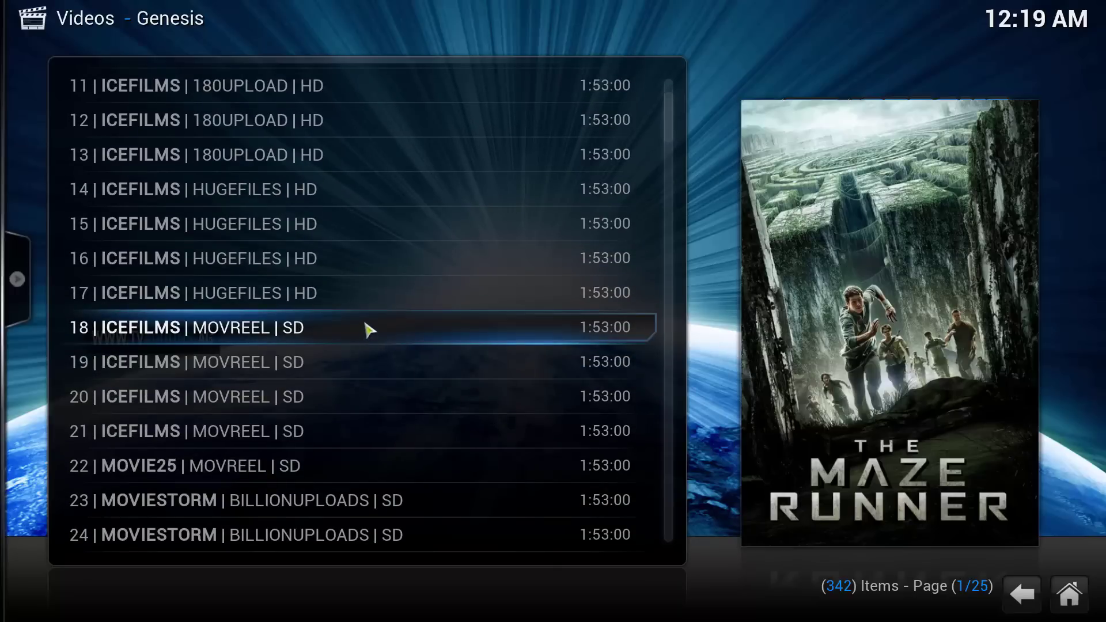
pyautogui.scroll(3, 424, 371)
pyautogui.scroll(10, 426, 372)
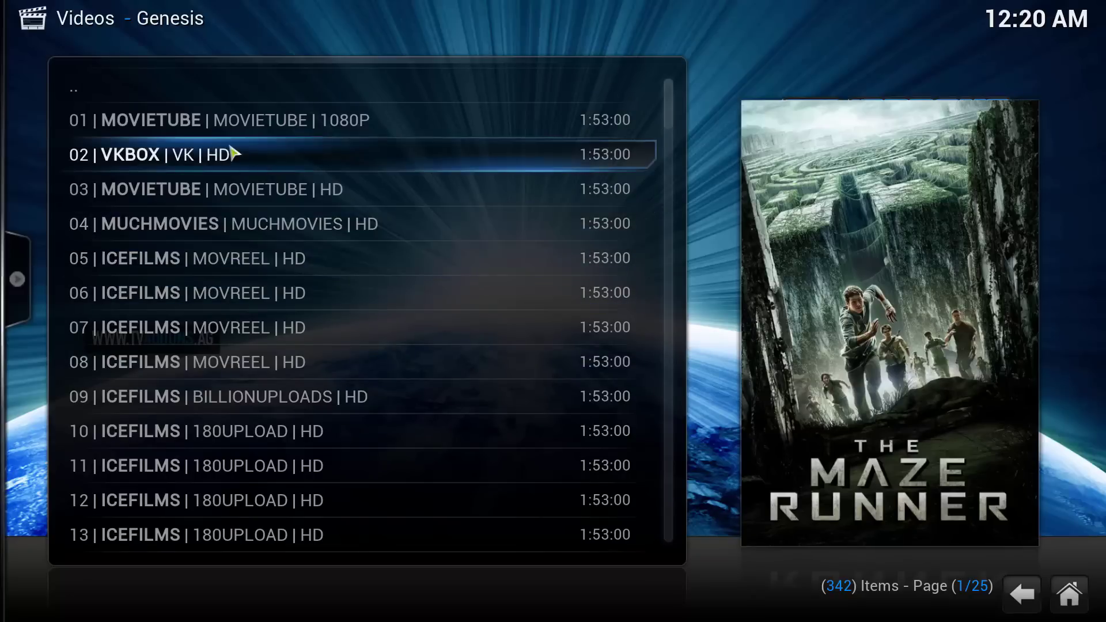
# Step: Check the context options of the first MOVIETUBE 1080P source, dismiss them and start playing that source
pyautogui.rightClick(387, 127)
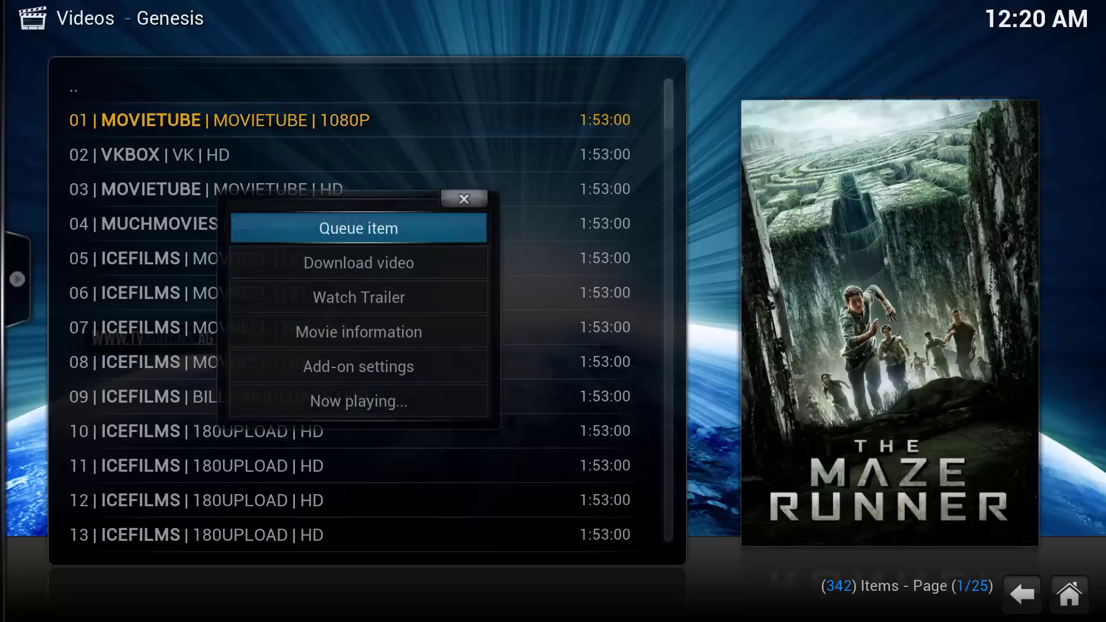
pyautogui.click(476, 198)
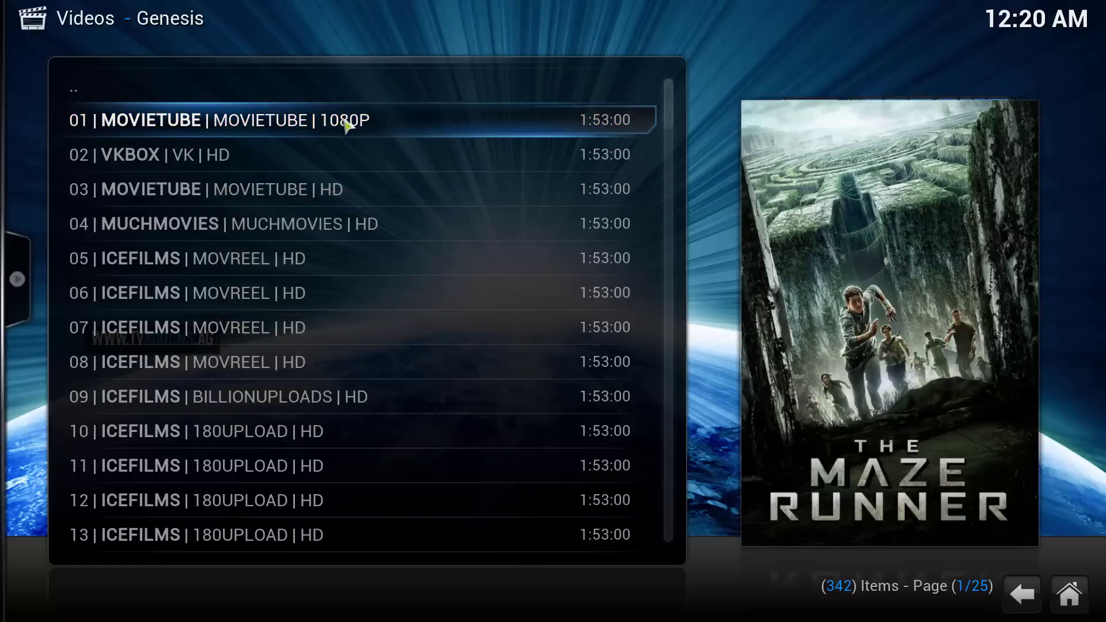
pyautogui.click(346, 124)
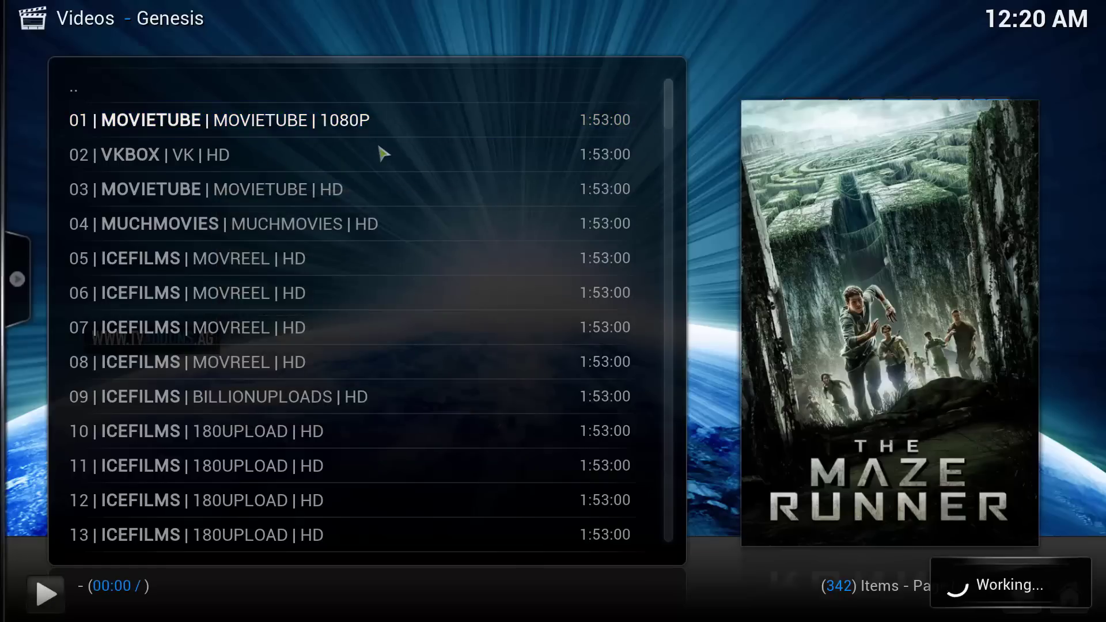